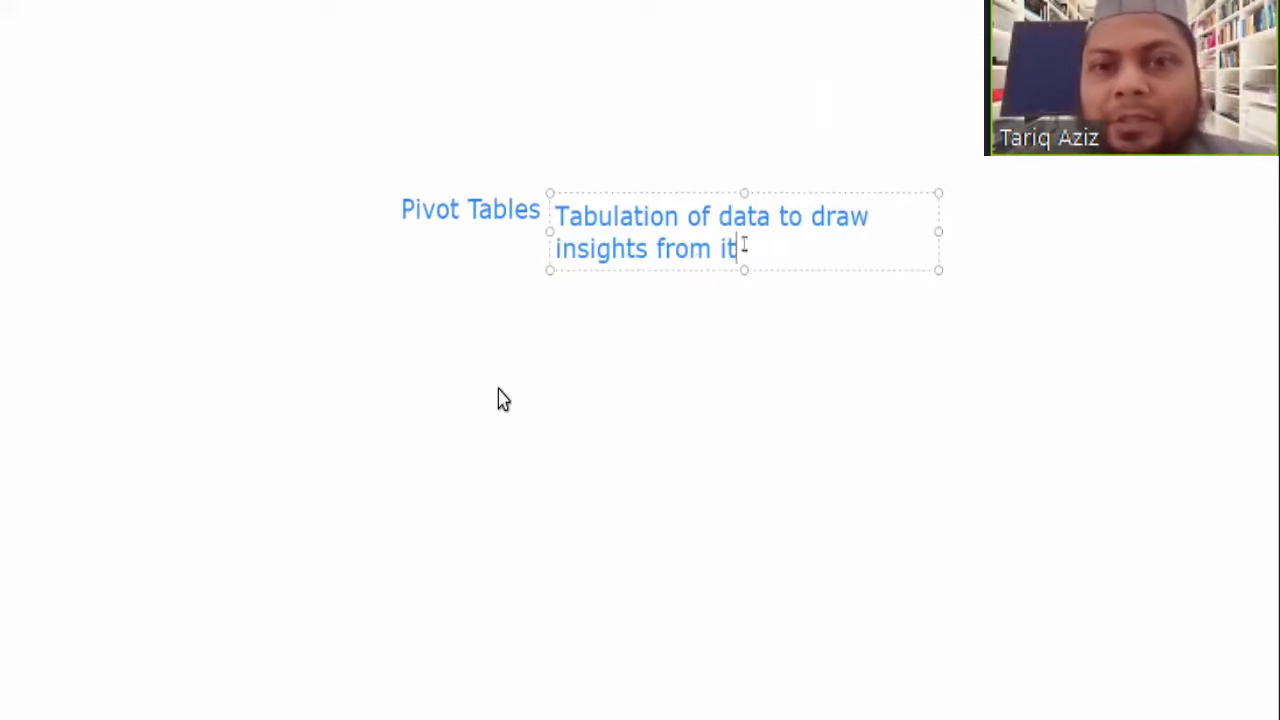
End the pivot tables definition text with a period and finish editing its text box.
text(.)
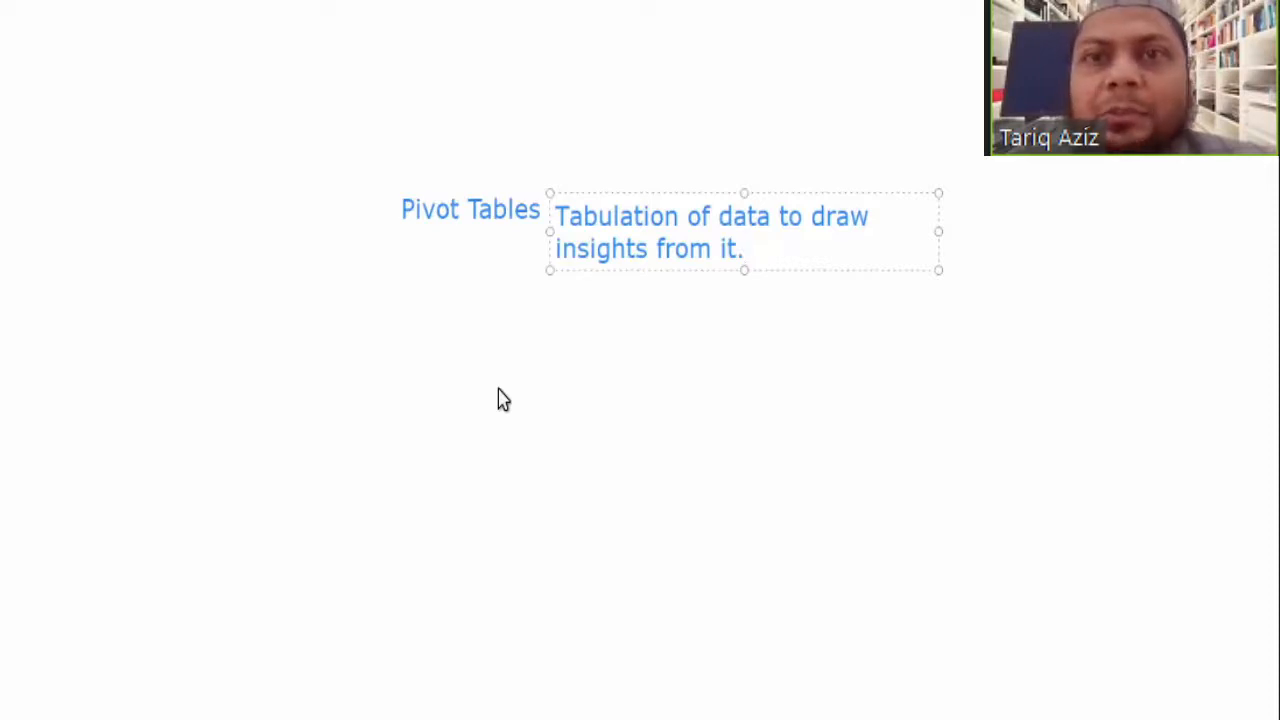
click(503, 399)
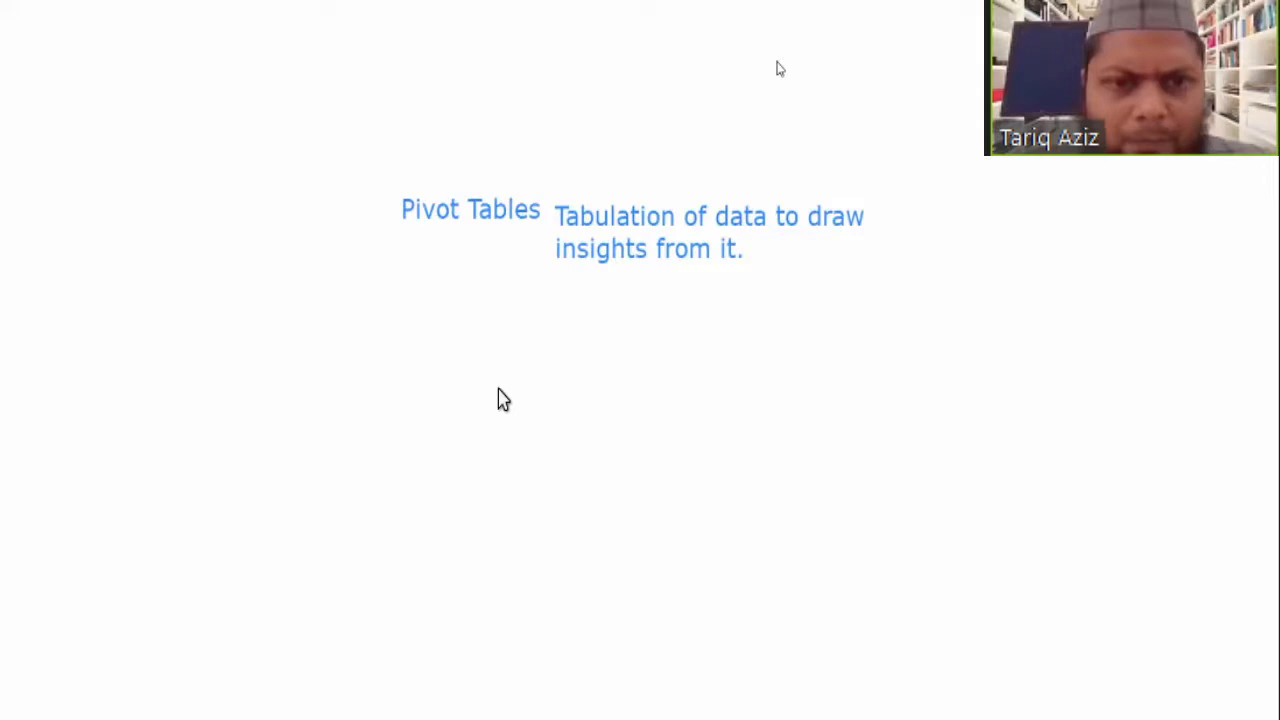
Switch to the Excel workbook and examine the Volvo market research question and the station wagon, family size and salary records.
key(alt+Tab)
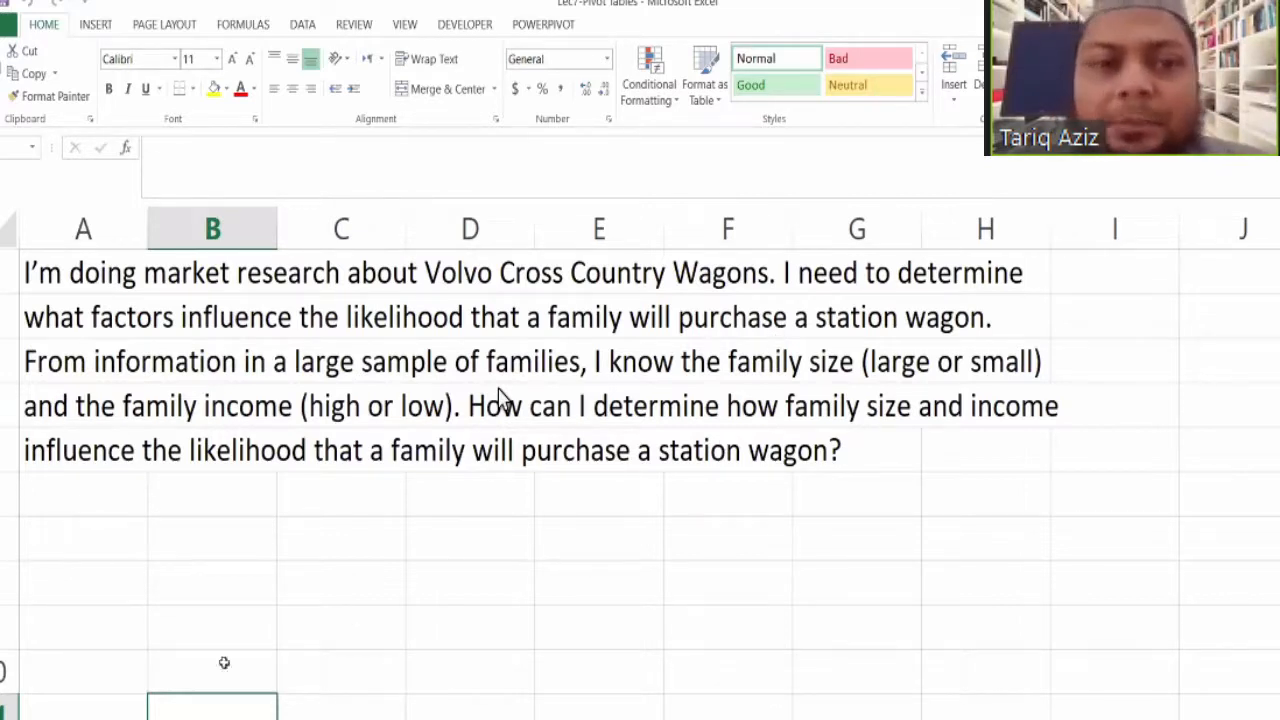
key(ctrl+Page_Down)
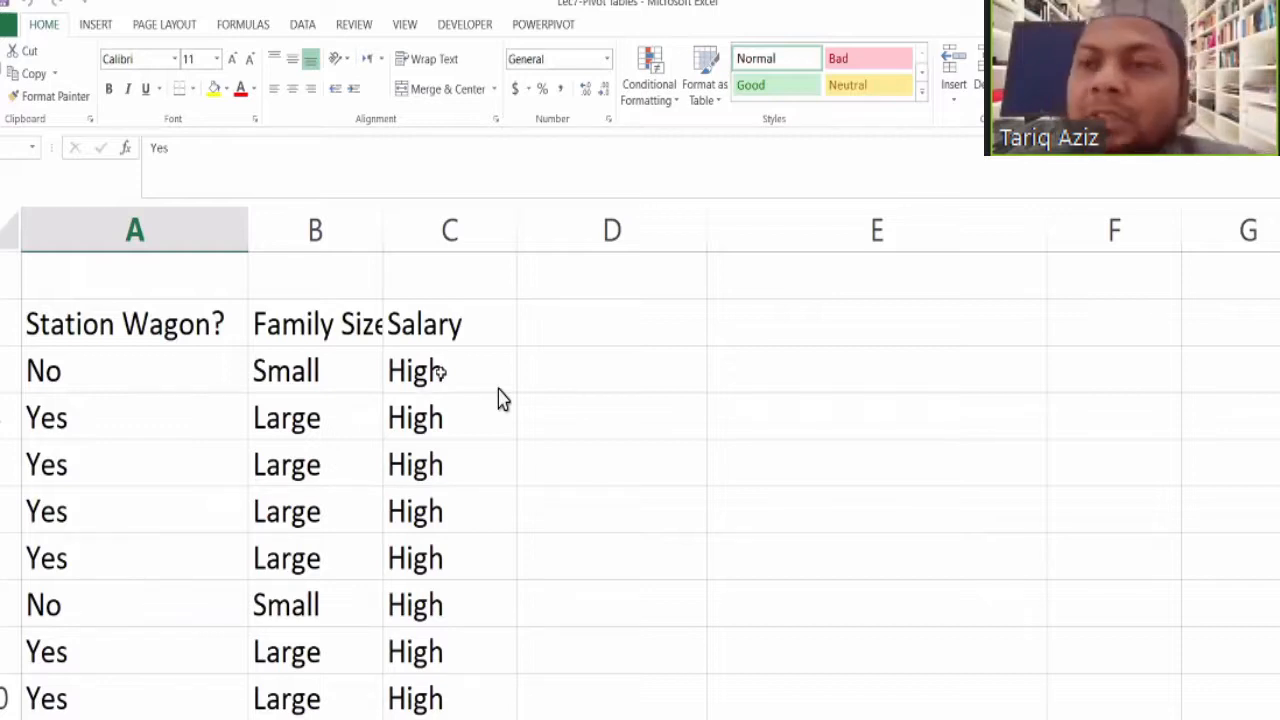
scroll(440, 370, down, 6)
scroll(427, 483, down, 3)
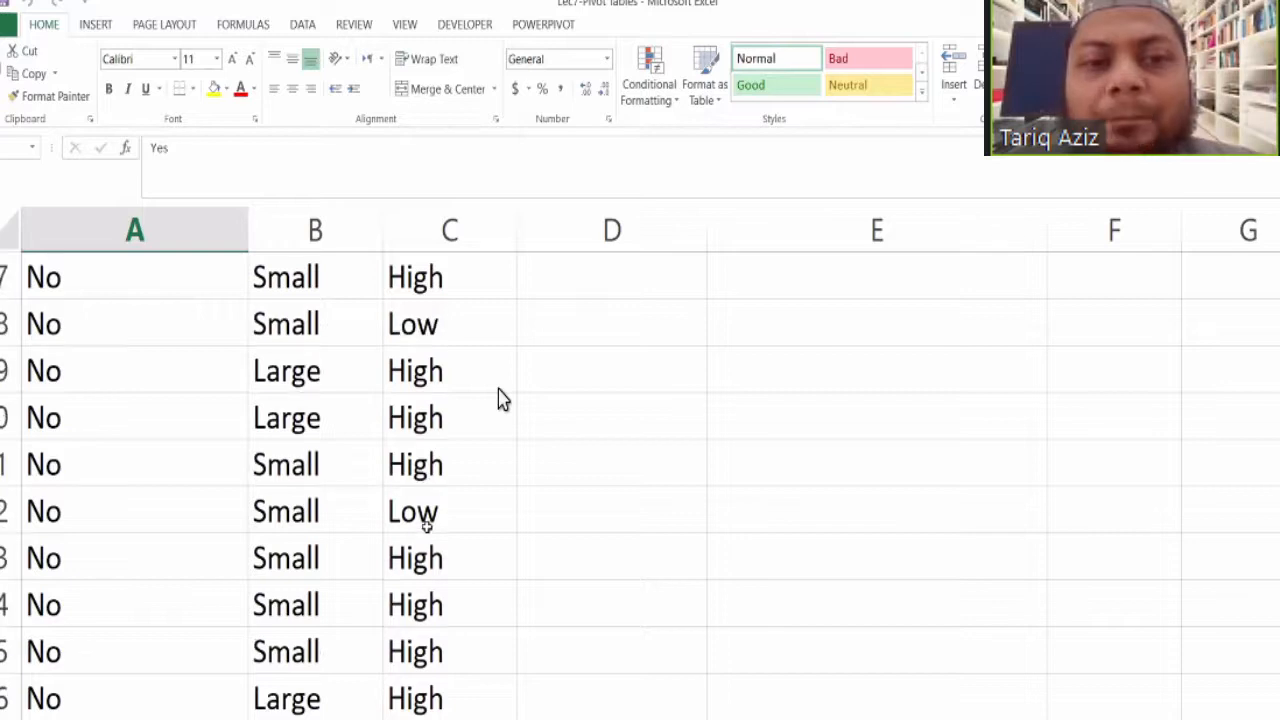
scroll(427, 527, down, 5)
scroll(427, 527, down, 6)
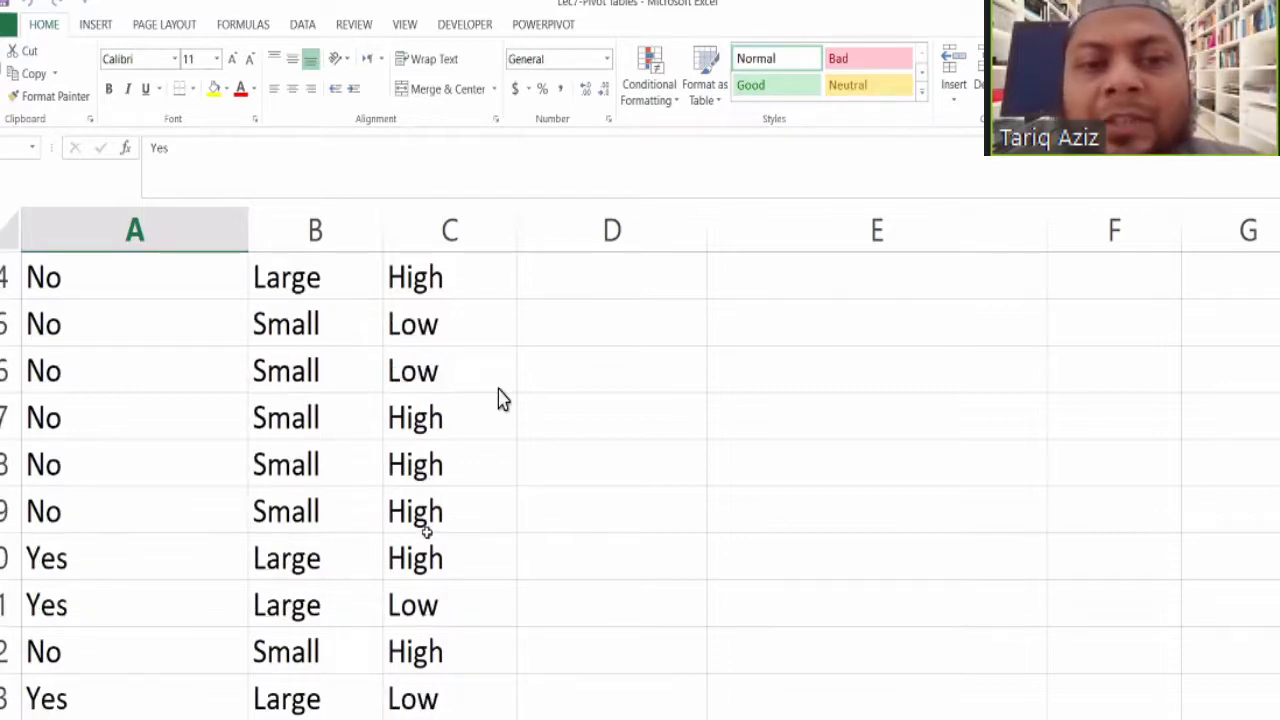
scroll(428, 525, up, 10)
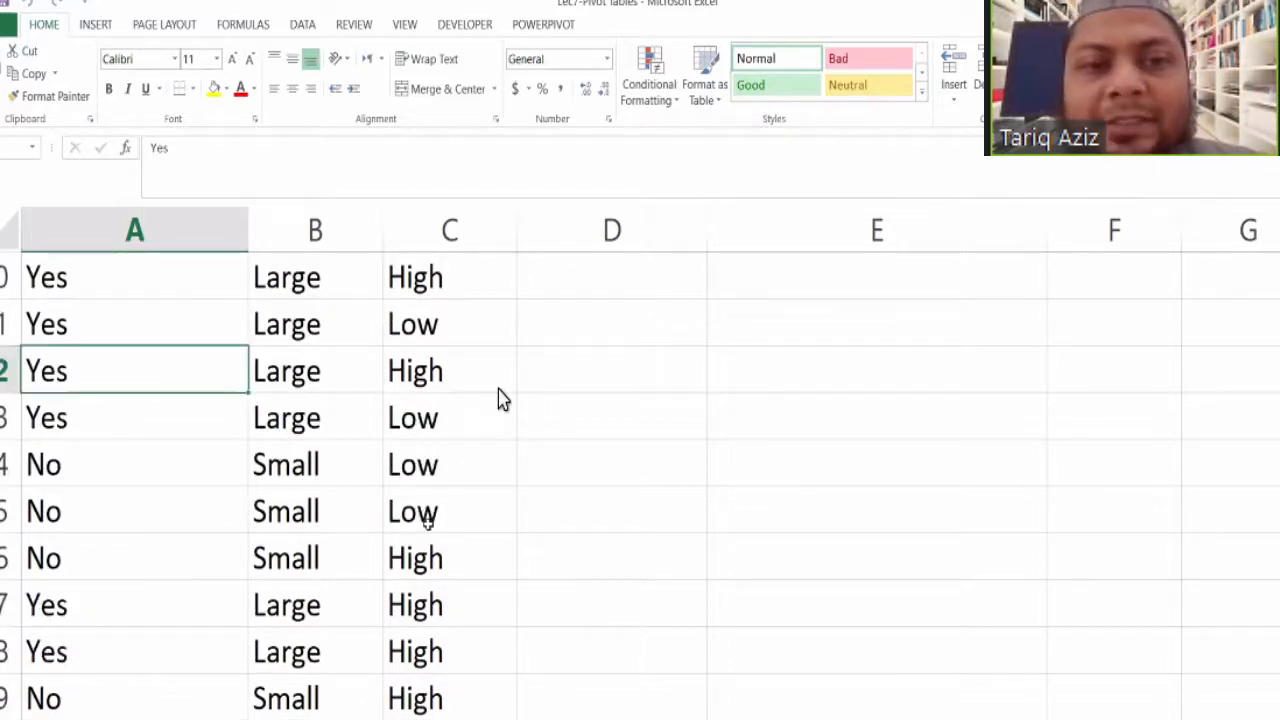
scroll(427, 522, up, 4)
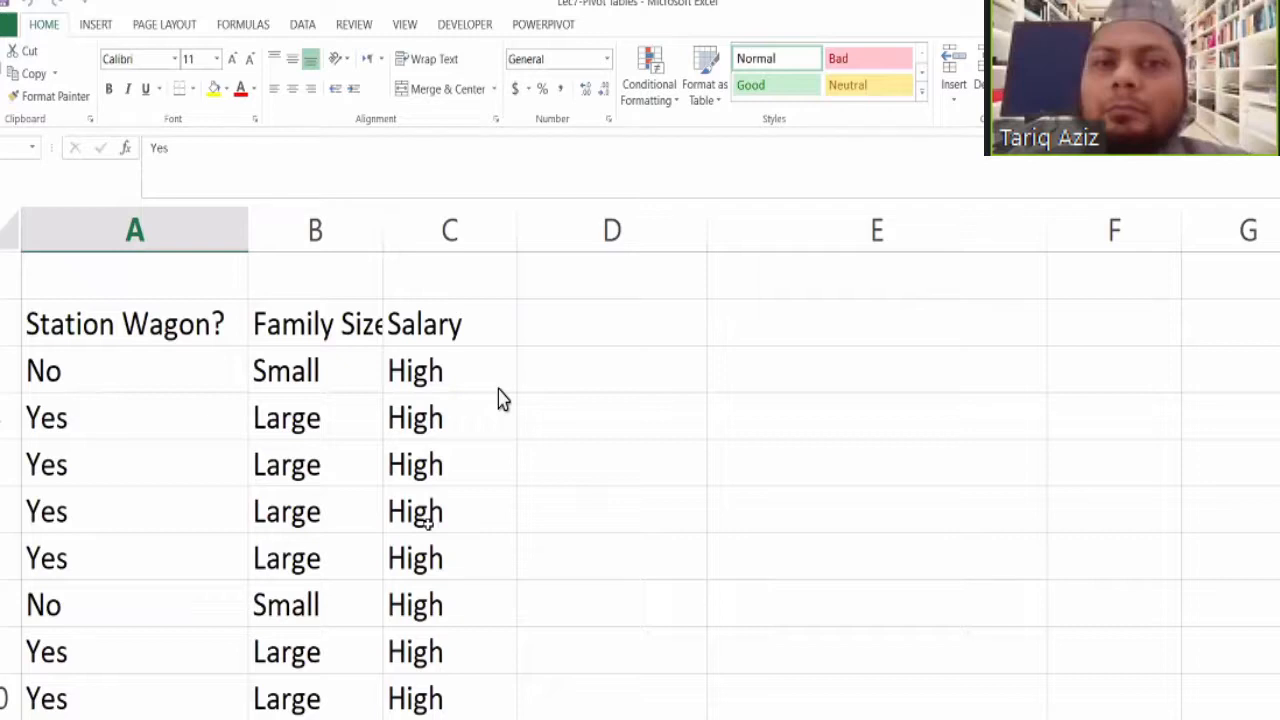
key(ctrl+Page_Up)
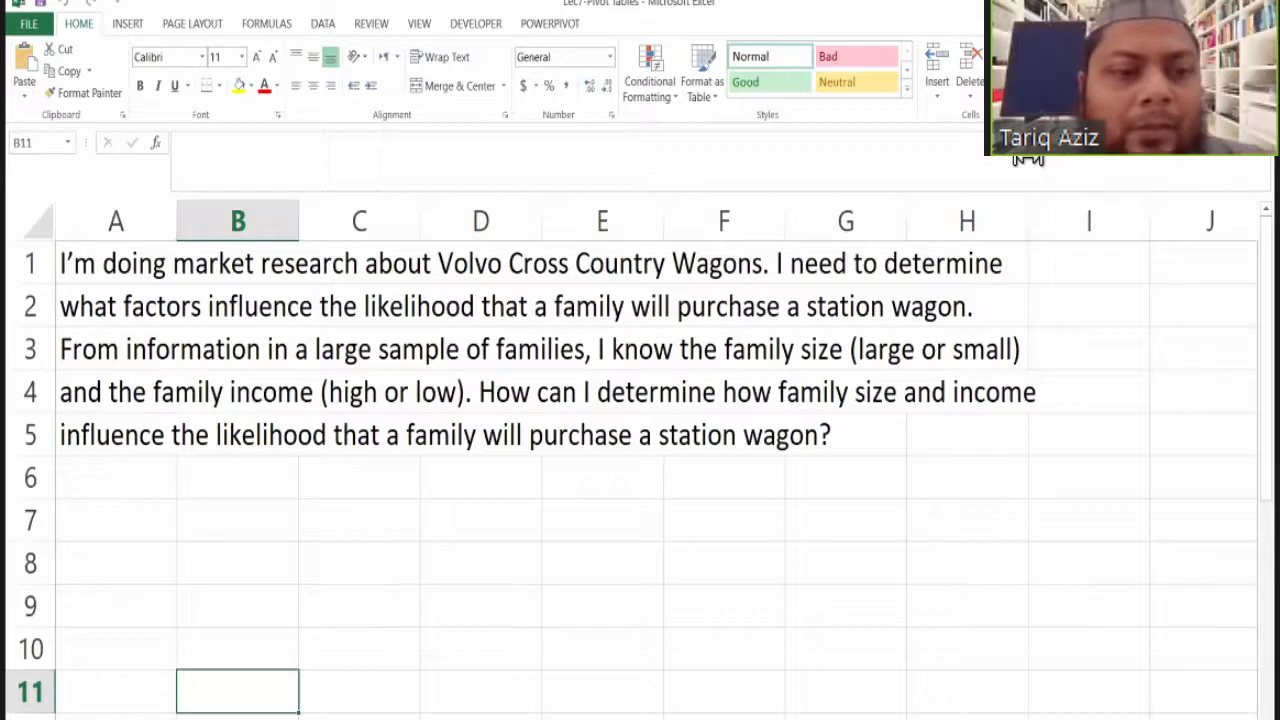
key(ctrl+Page_Down)
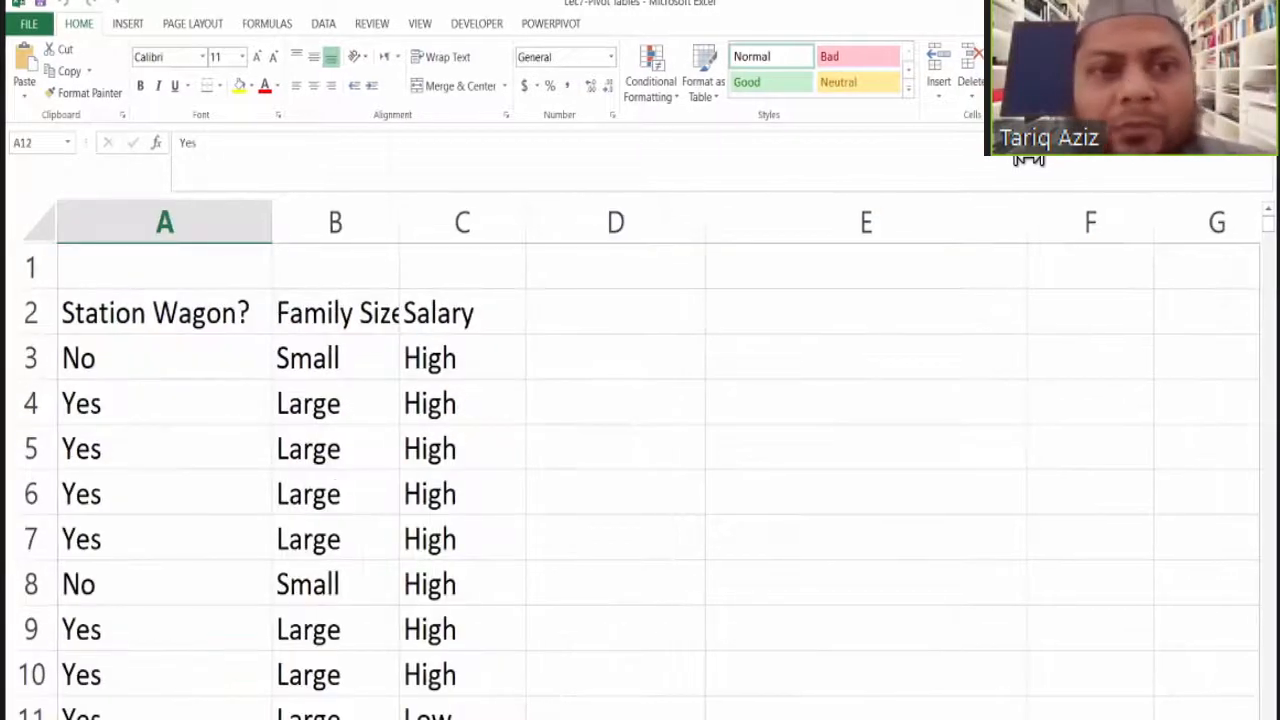
Create a PivotTable on a new worksheet from the station wagon data range Wagon!$A$2:$C$345.
click(255, 482)
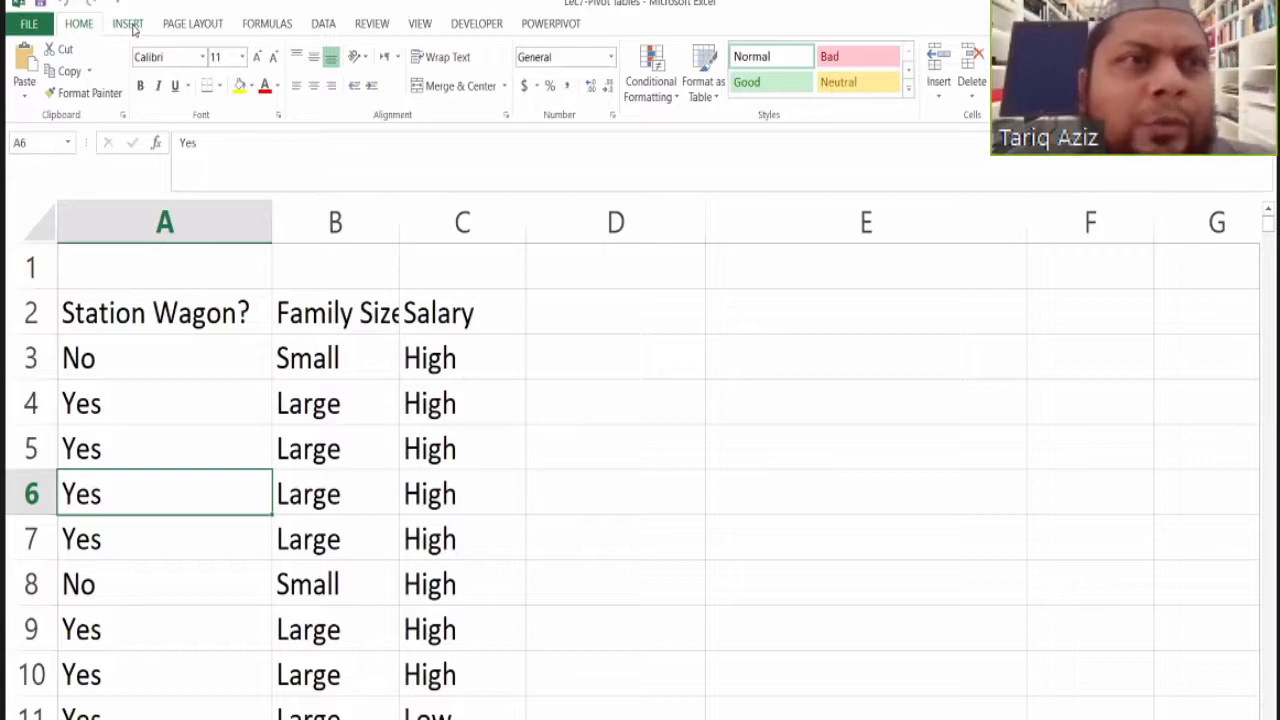
click(130, 24)
double_click(130, 24)
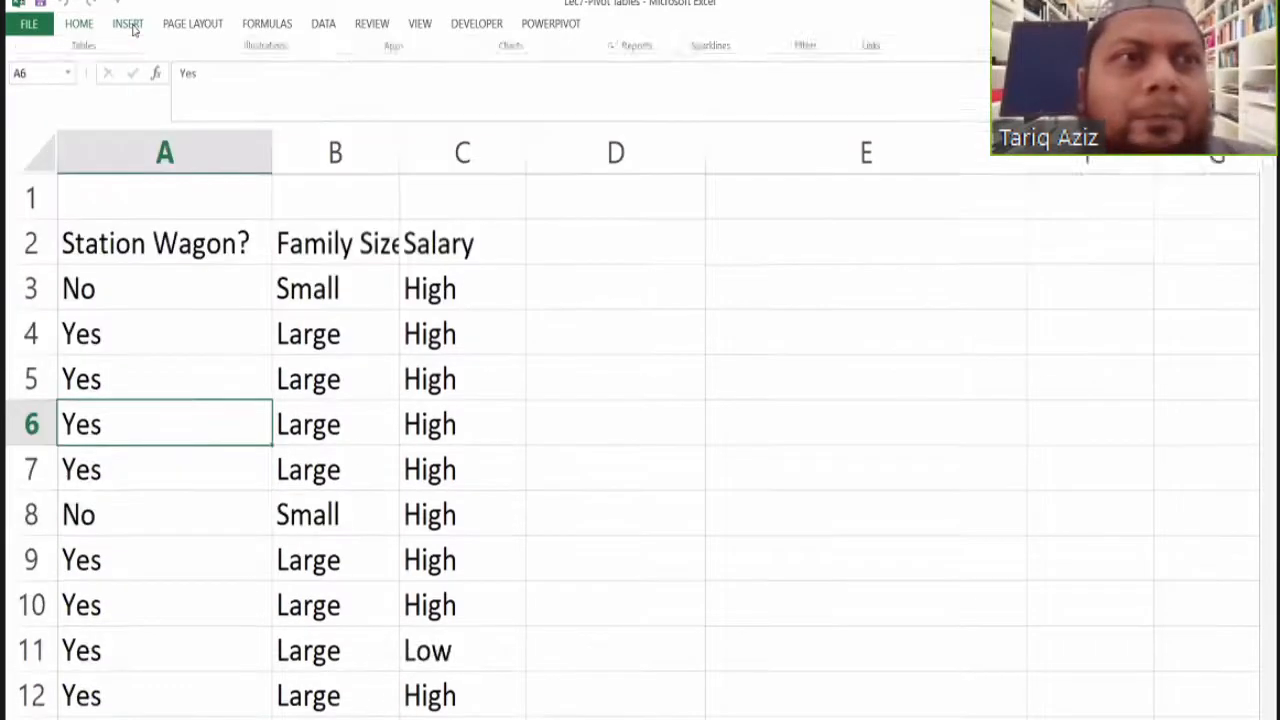
click(130, 24)
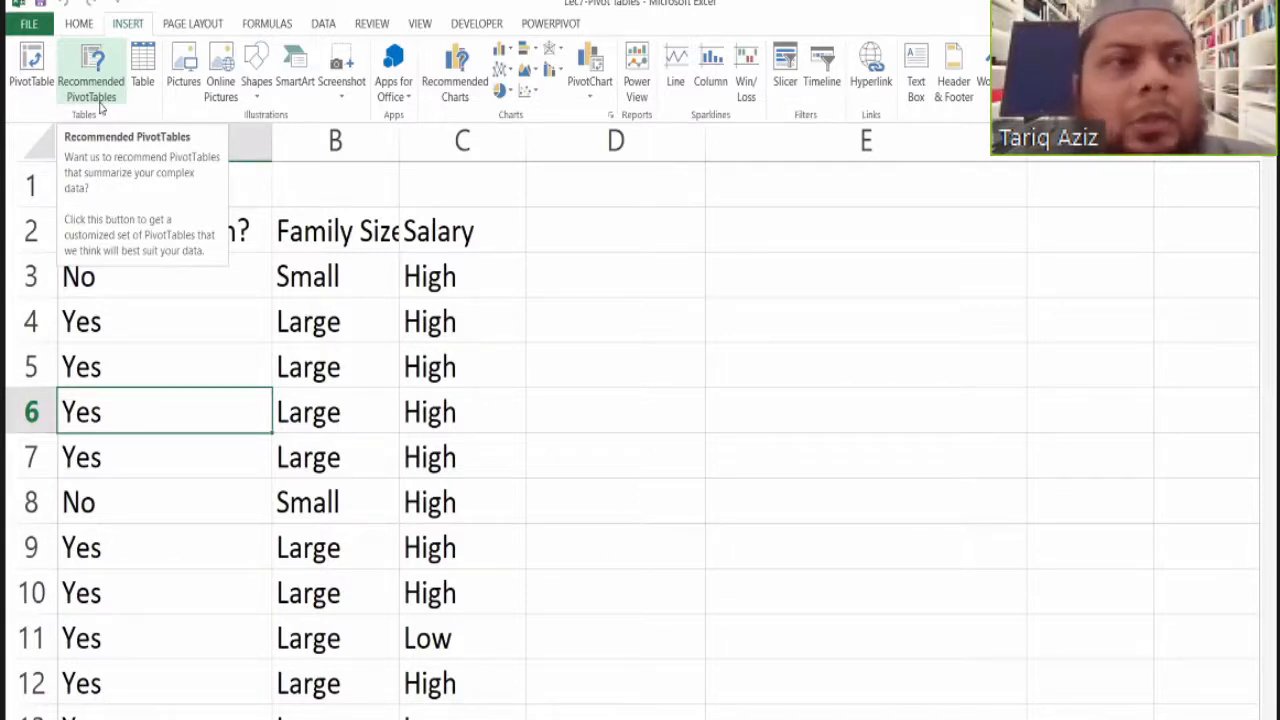
click(35, 64)
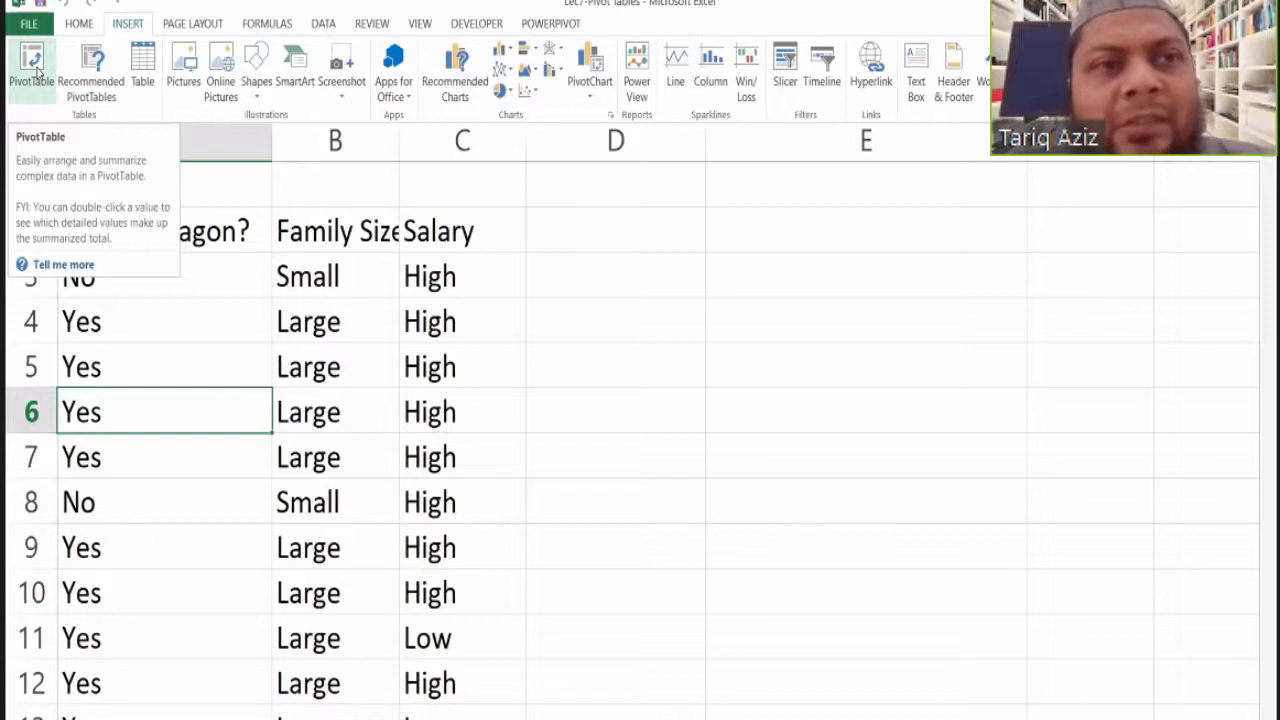
click(36, 70)
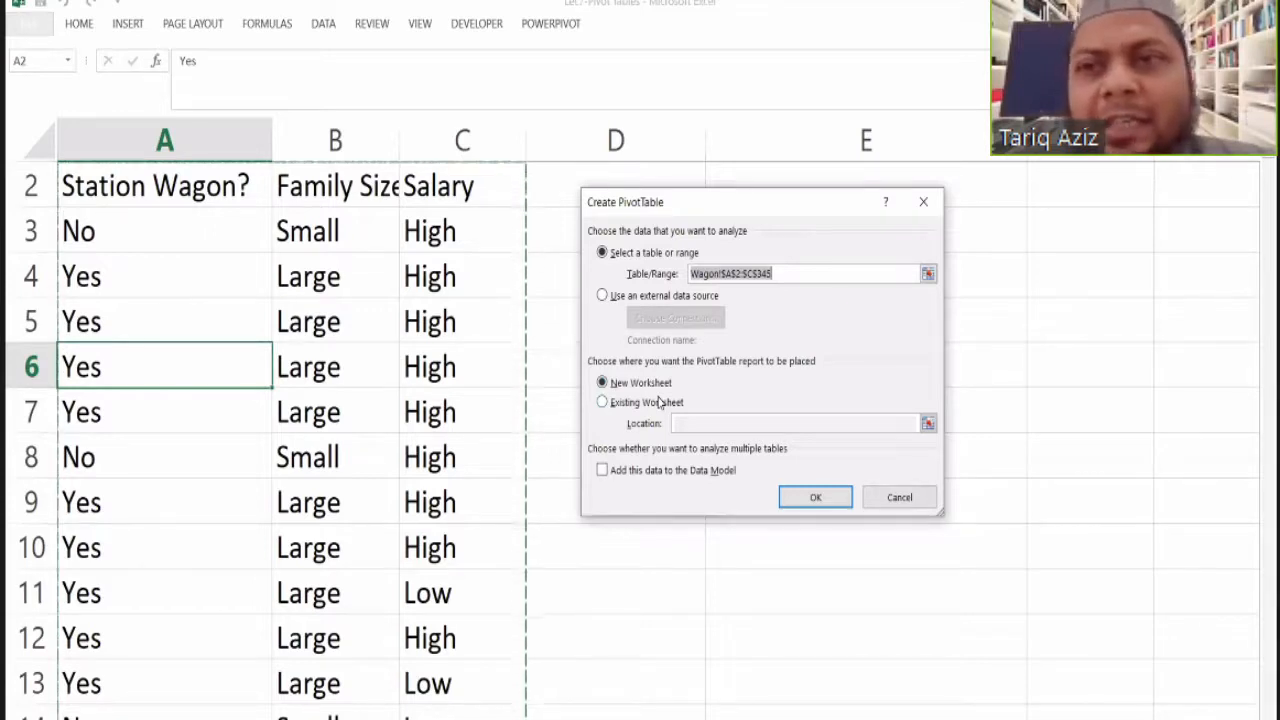
click(813, 500)
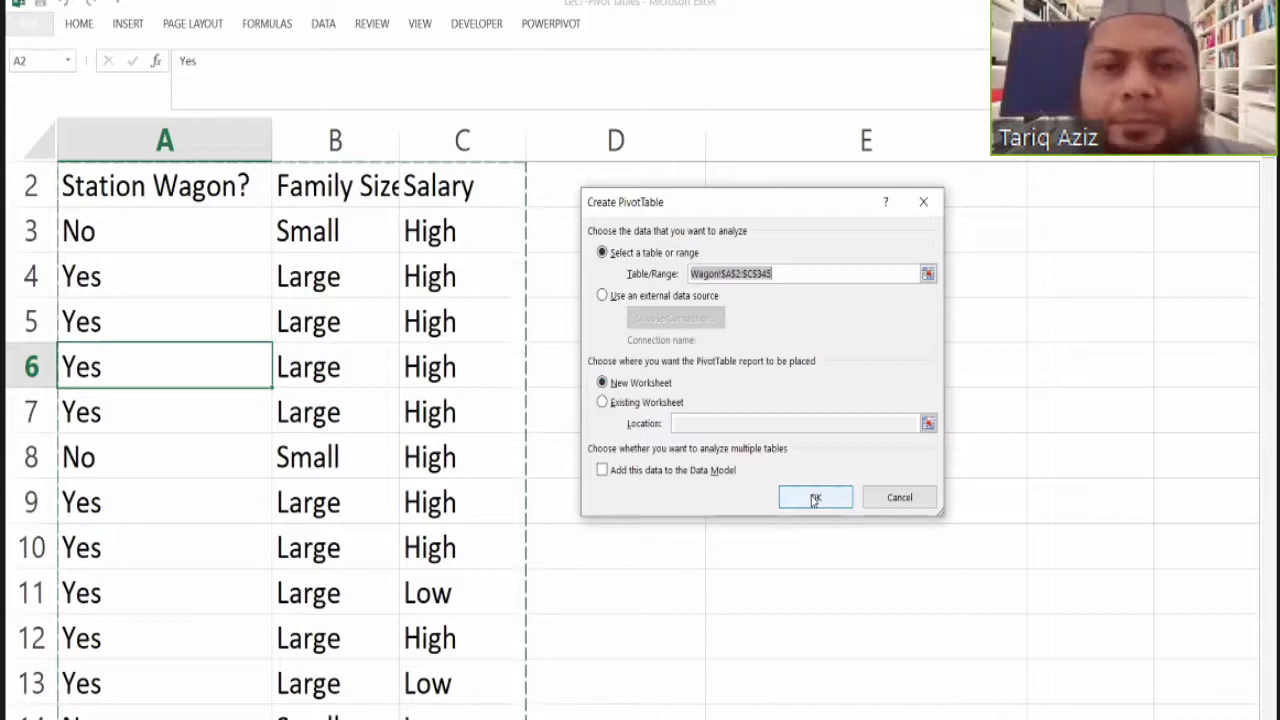
click(815, 498)
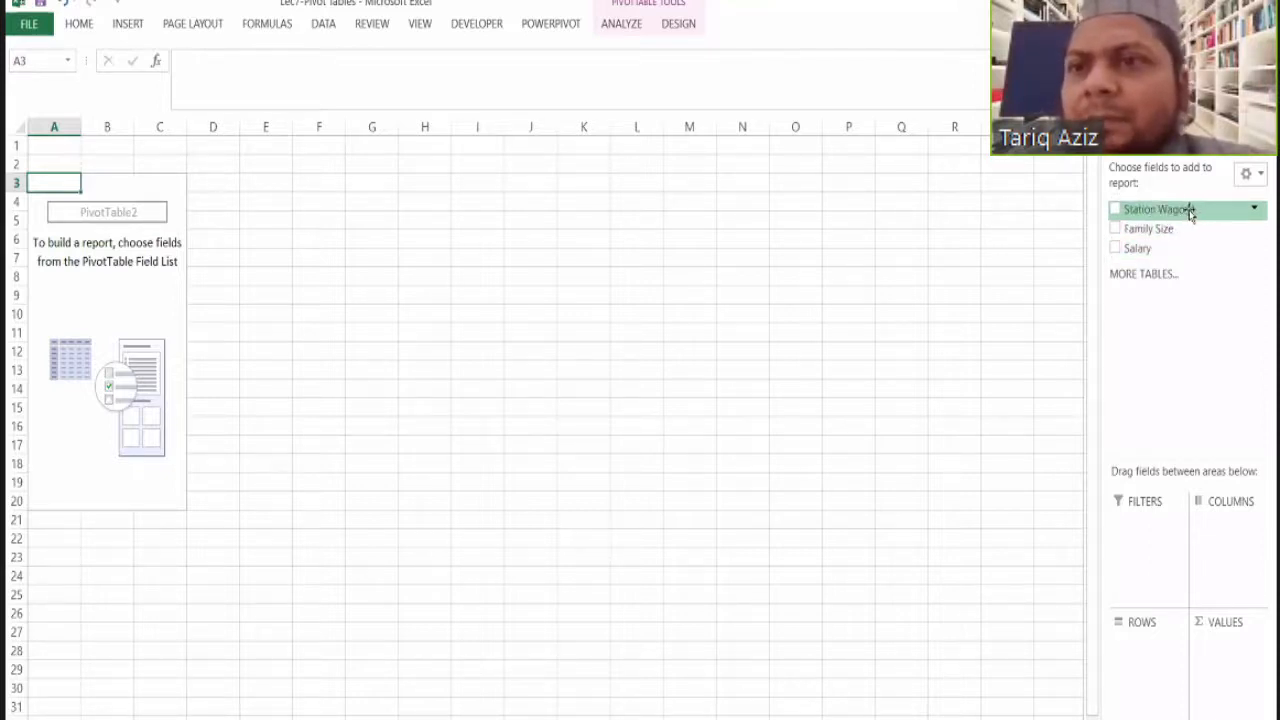
Use the Station Wagon? field for both the pivot table's rows and its values as a count.
drag(1188, 210, 1163, 680)
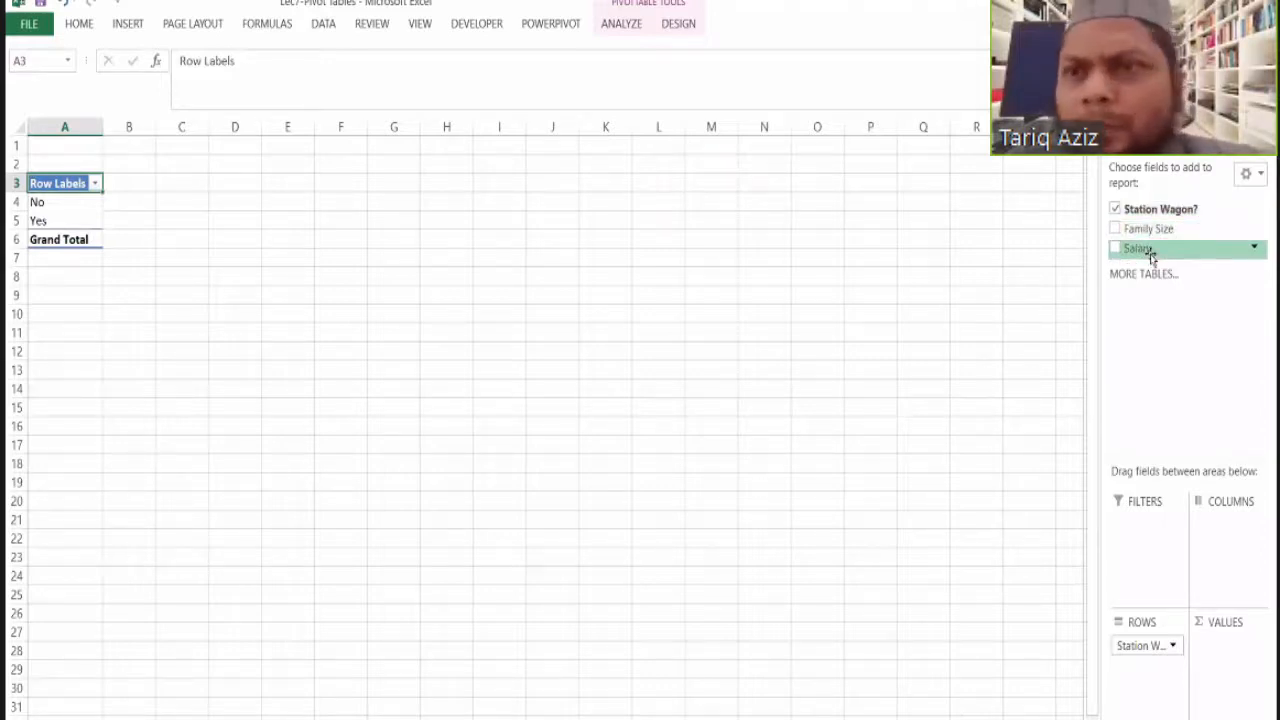
drag(1152, 210, 1223, 670)
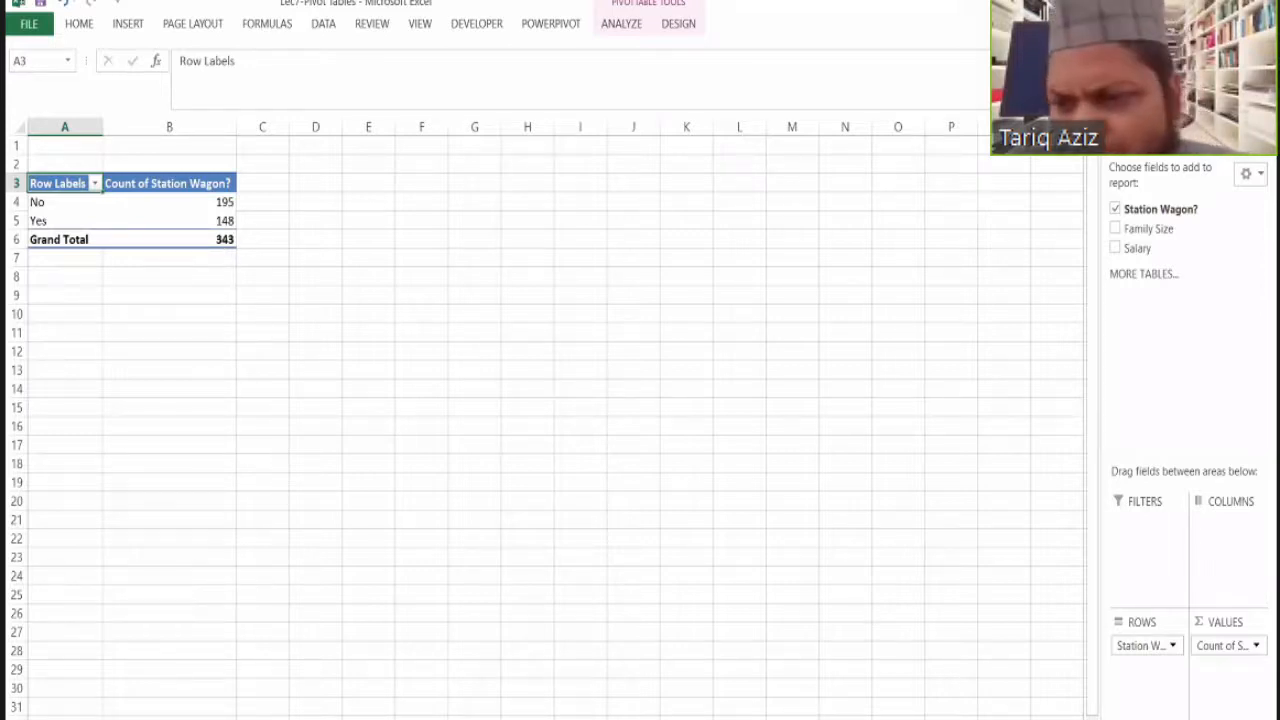
ctrl+scroll(545, 420, up, 5)
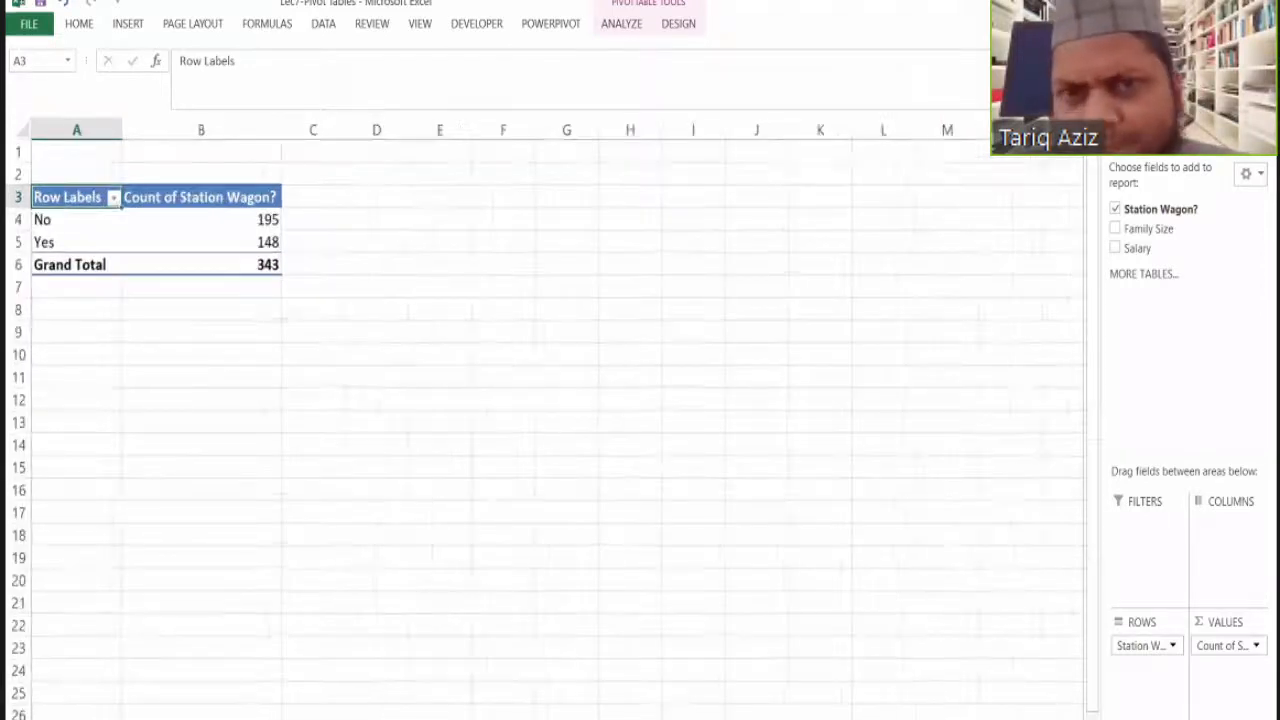
ctrl+scroll(594, 532, up, 4)
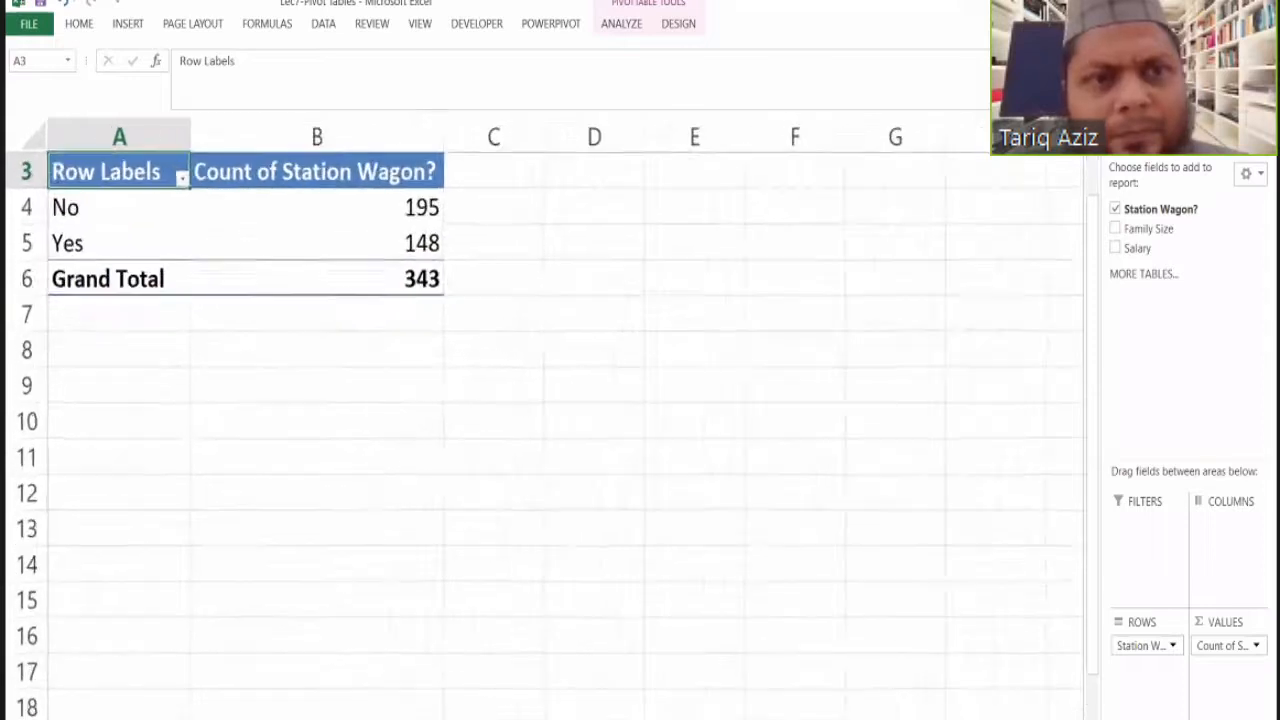
ctrl+scroll(594, 532, up, 3)
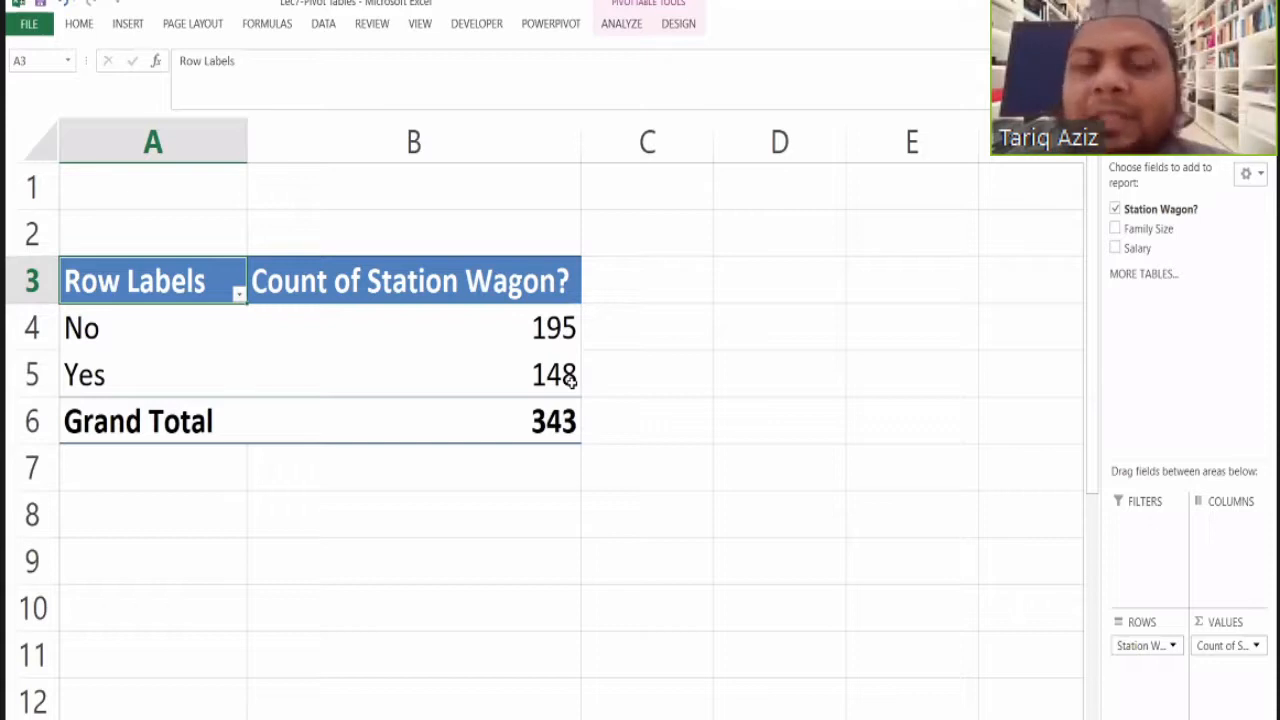
mouse_move(570, 379)
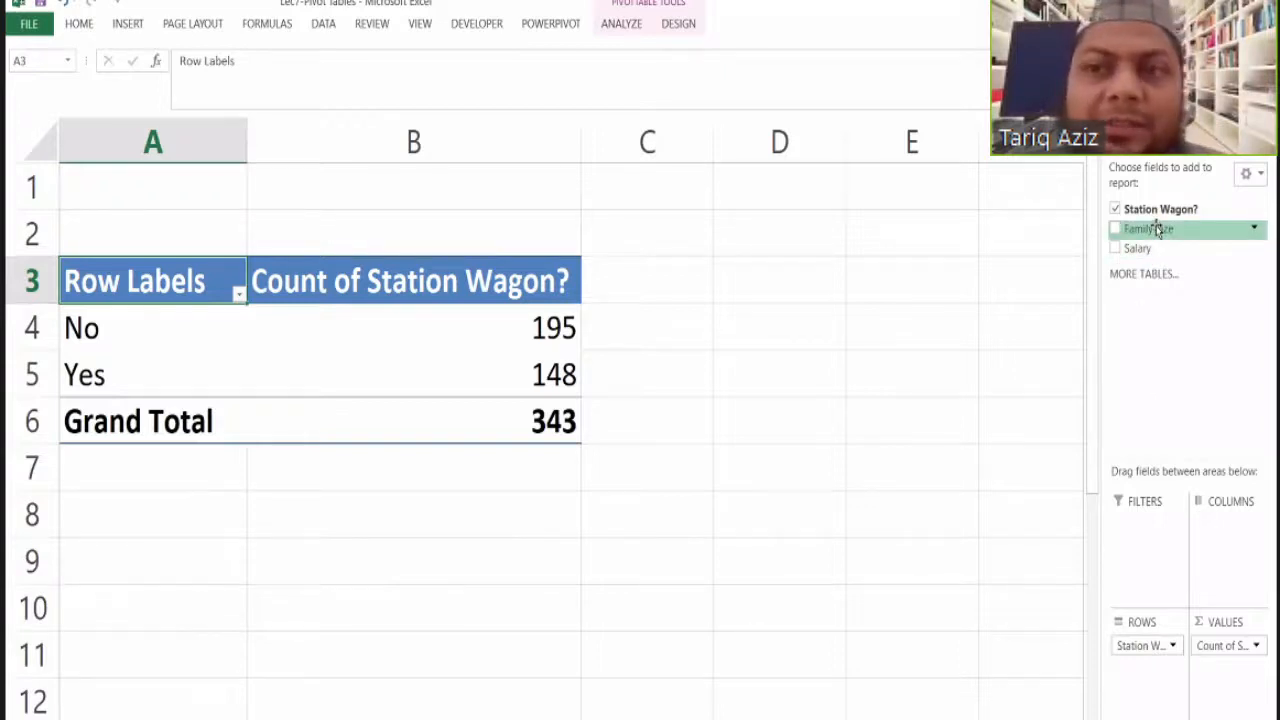
Add Family Size beneath Station Wagon? in the pivot table rows to compare purchases by family size.
drag(1157, 229, 1140, 686)
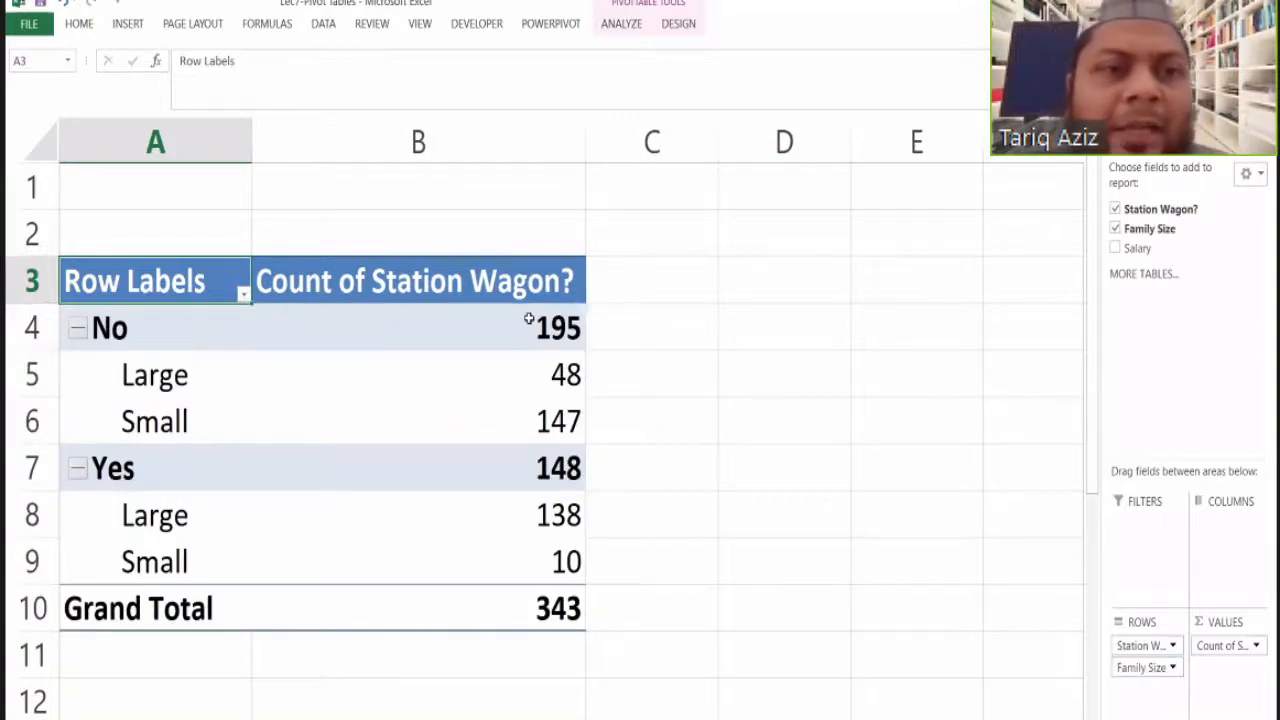
mouse_move(529, 318)
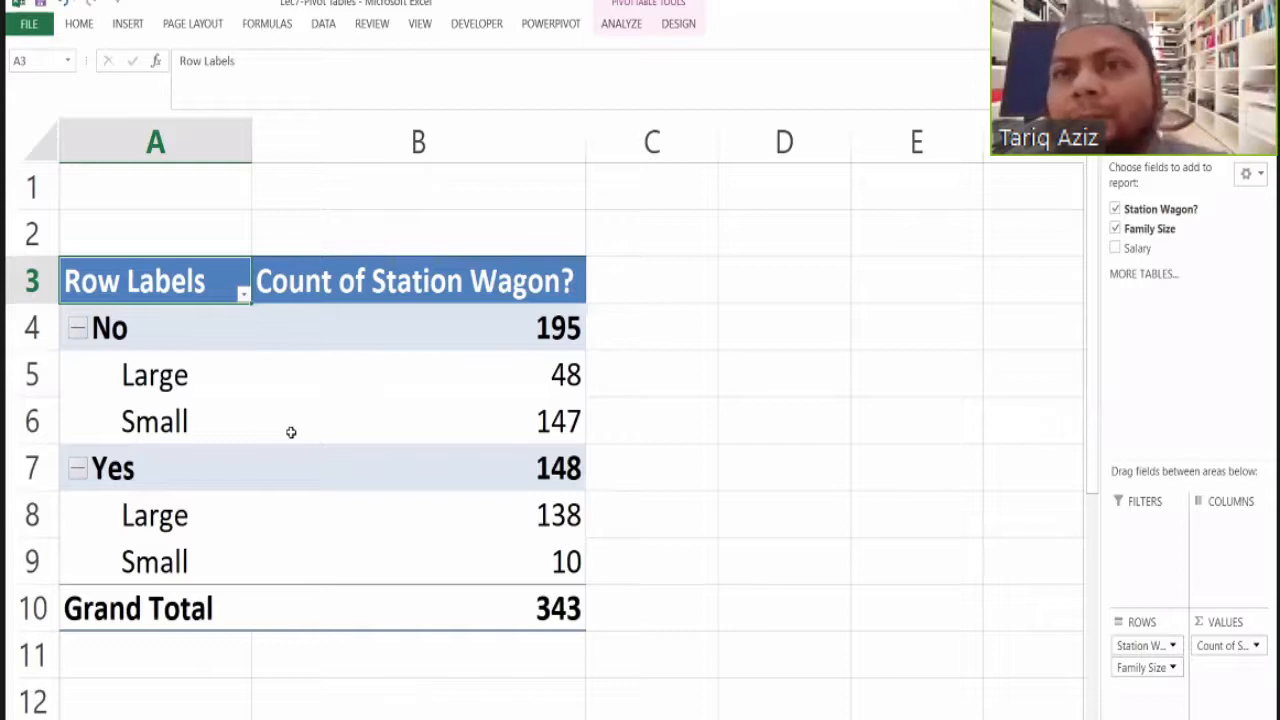
Replace Family Size with Salary beneath Station Wagon? in the rows, and examine the high and low salary counts.
click(1116, 229)
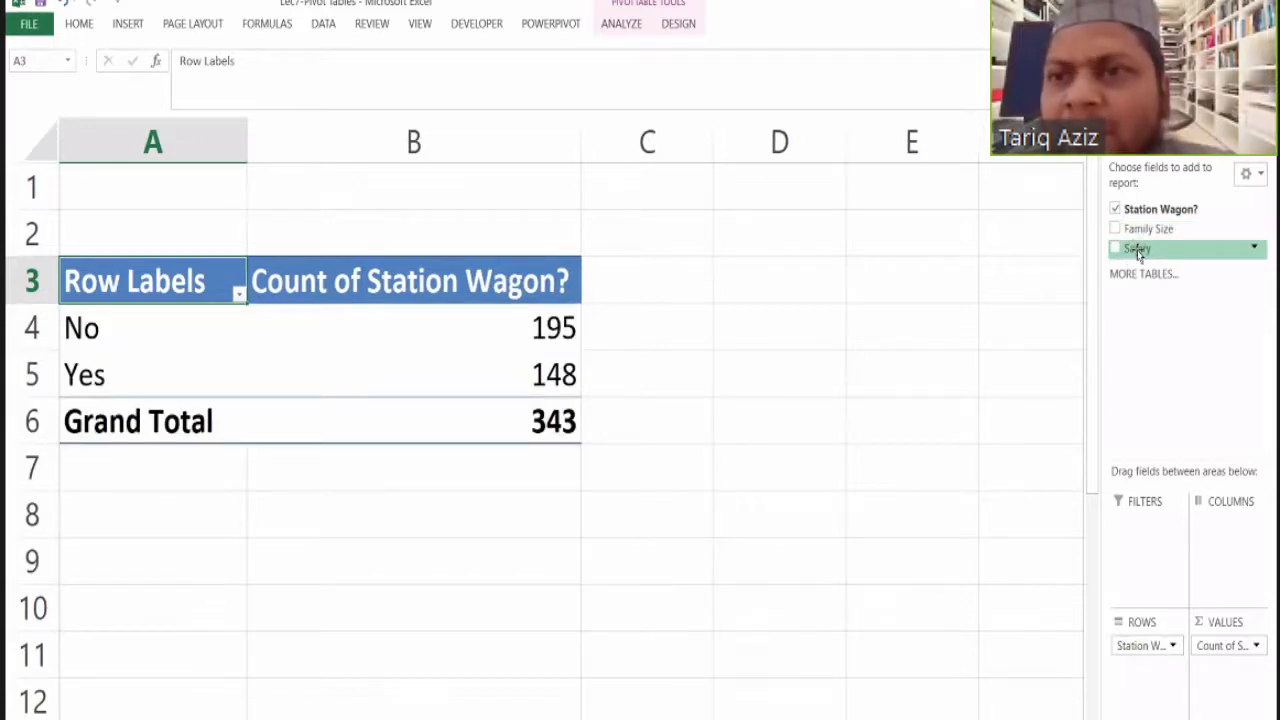
drag(1137, 254, 1156, 684)
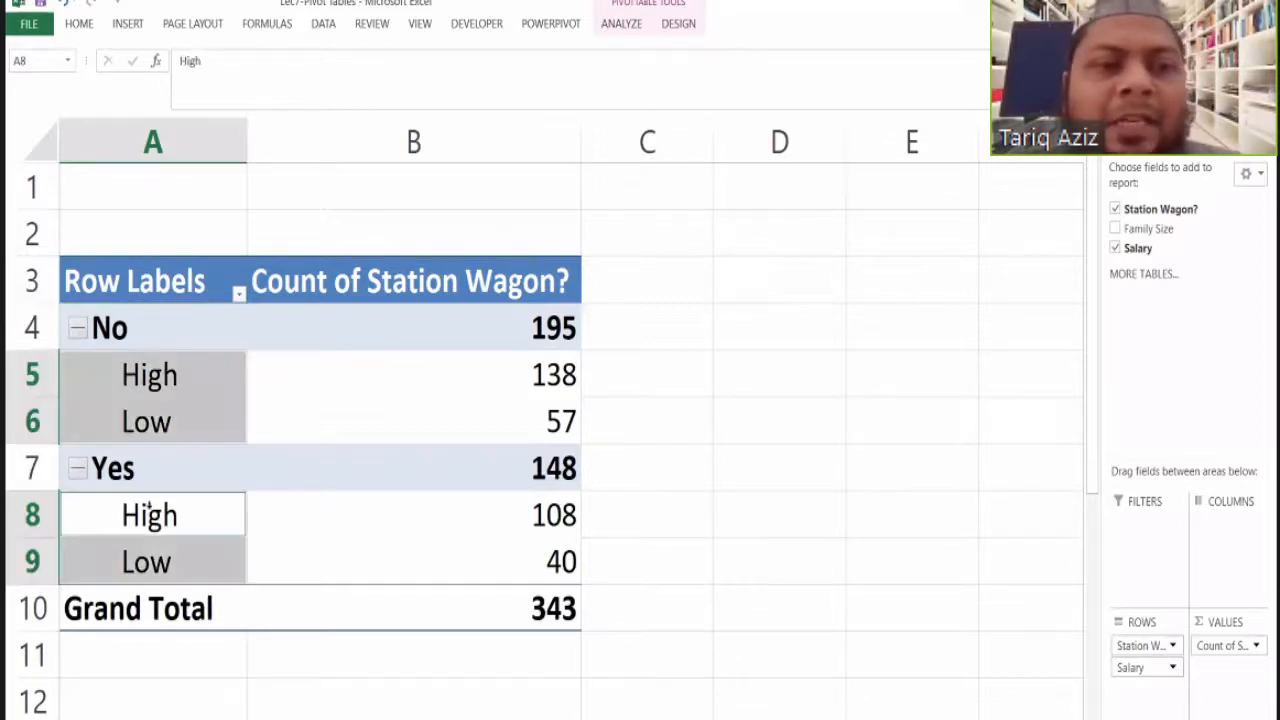
click(149, 513)
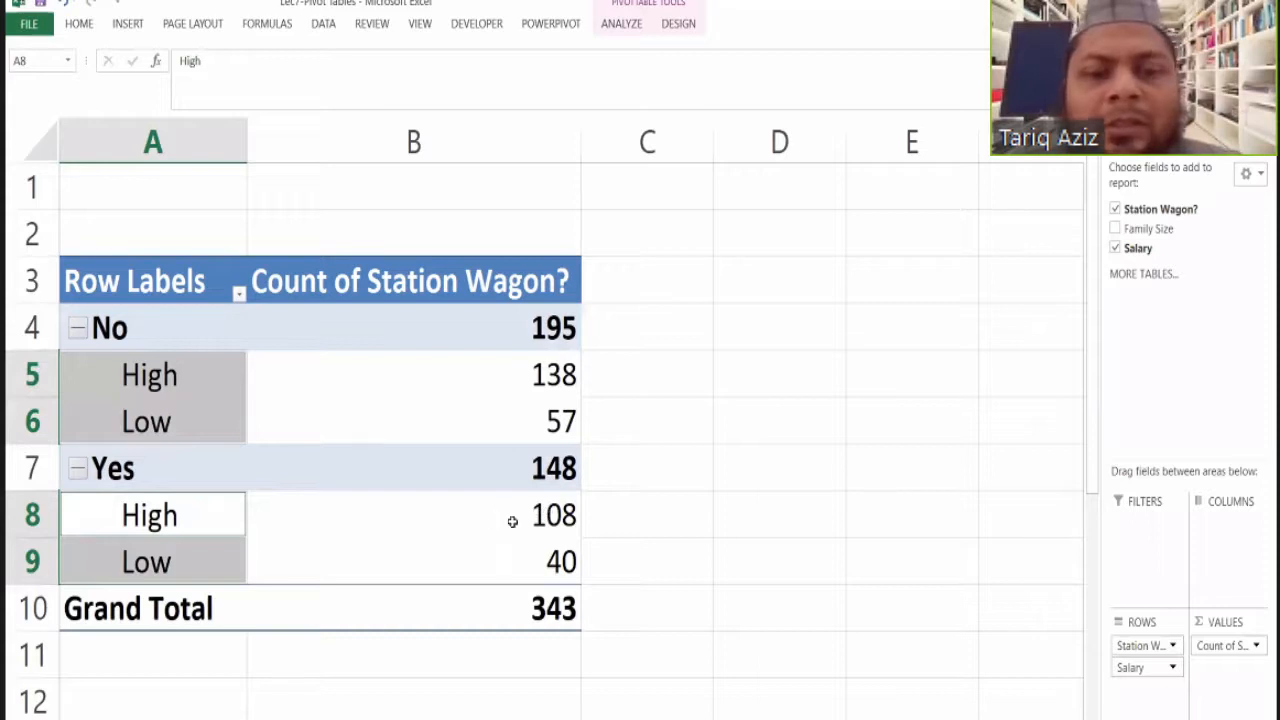
mouse_move(512, 521)
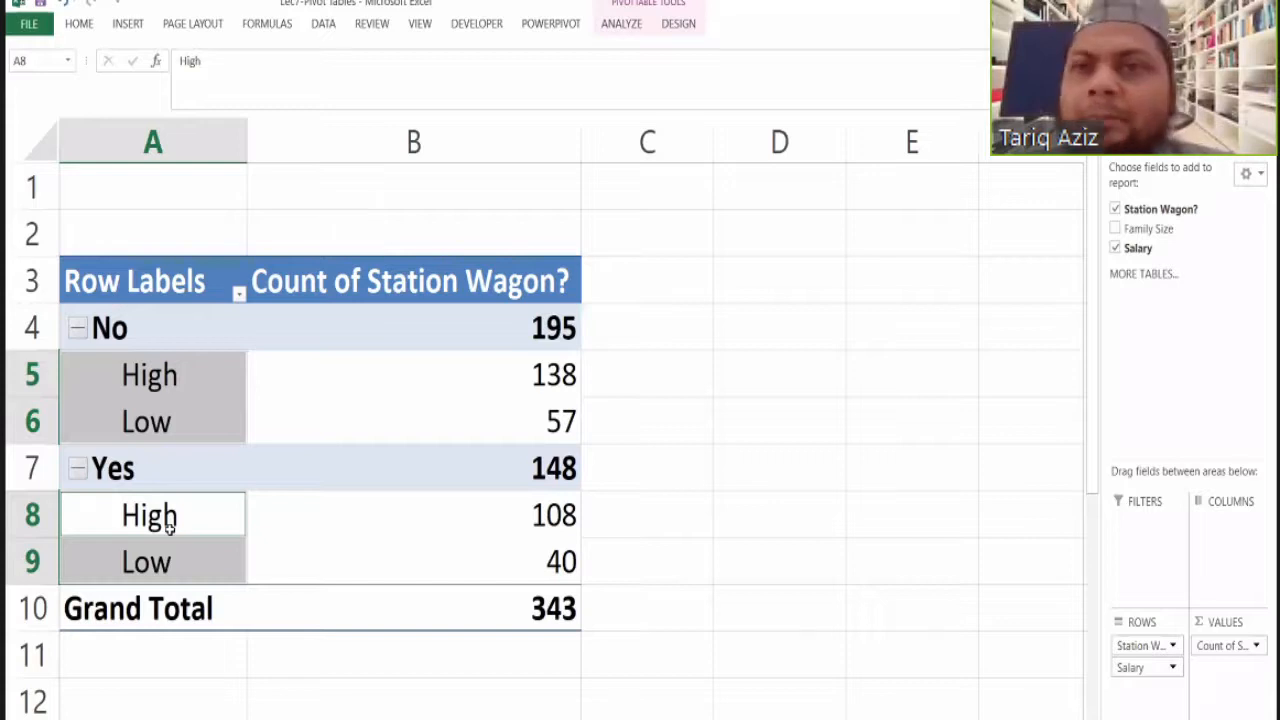
click(575, 565)
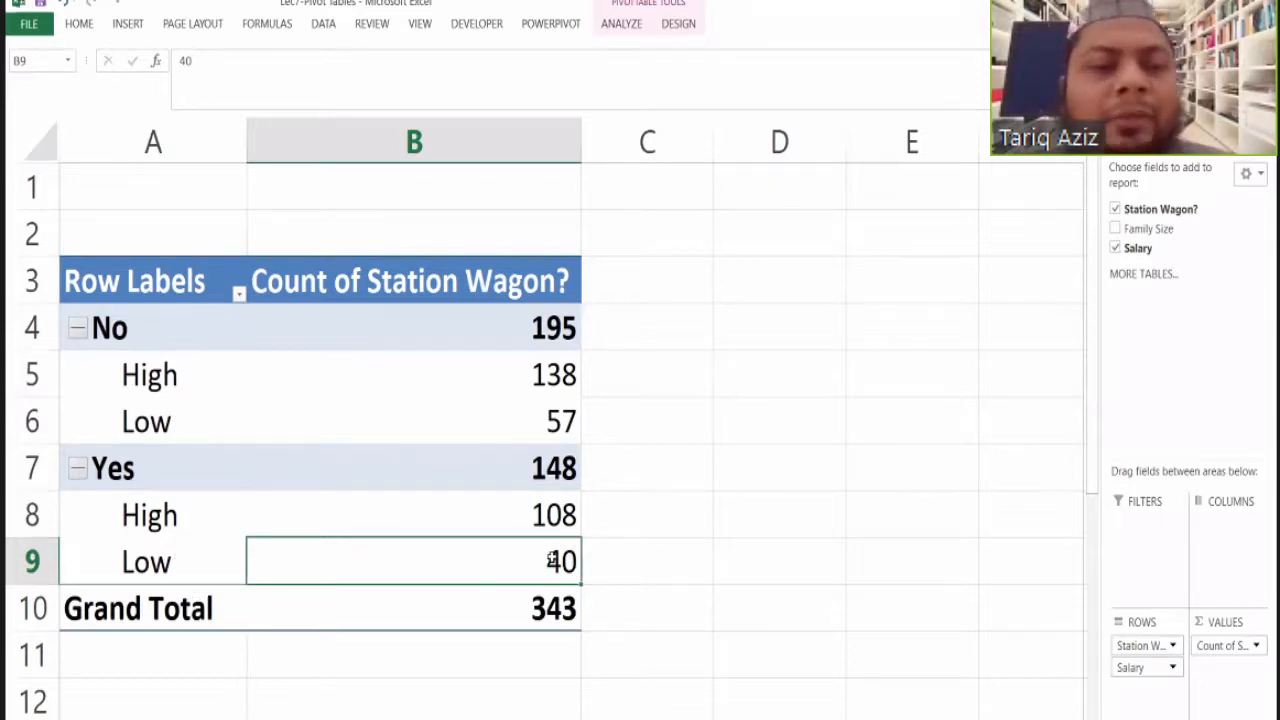
mouse_move(277, 554)
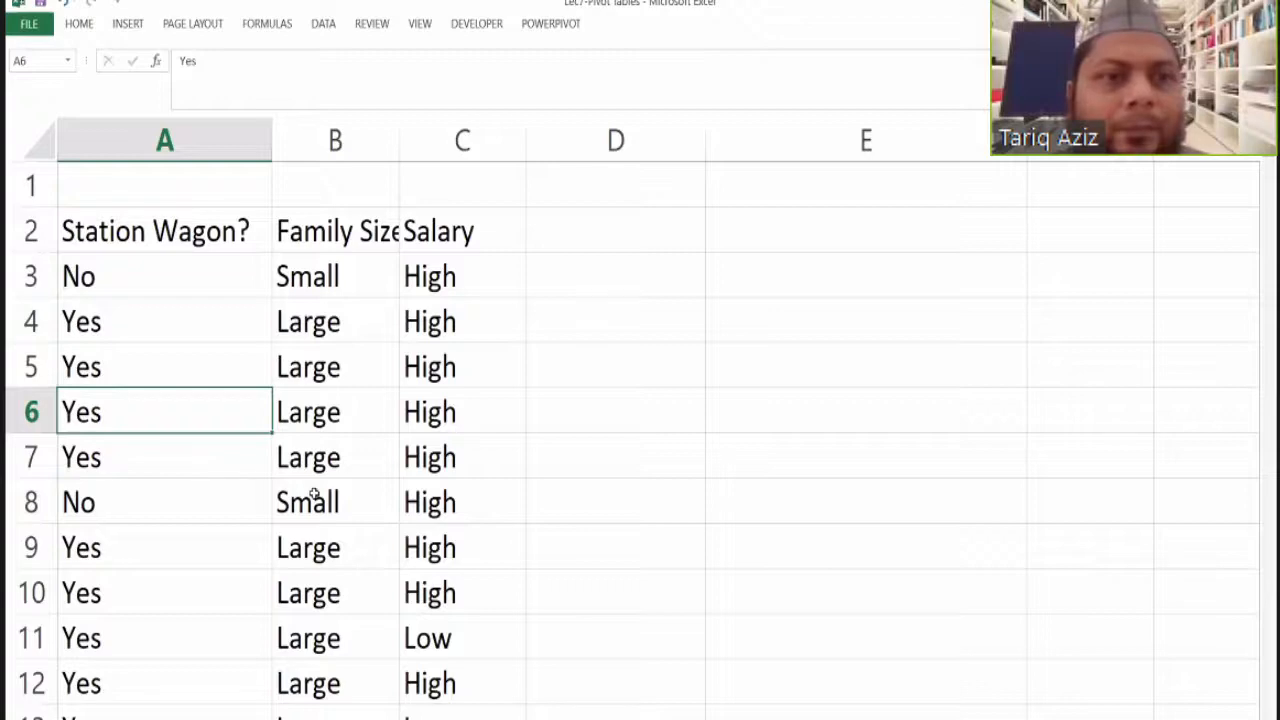
Review the source records and add Family Size beneath Salary in the pivot table rows.
scroll(314, 494, down, 18)
scroll(314, 494, down, 20)
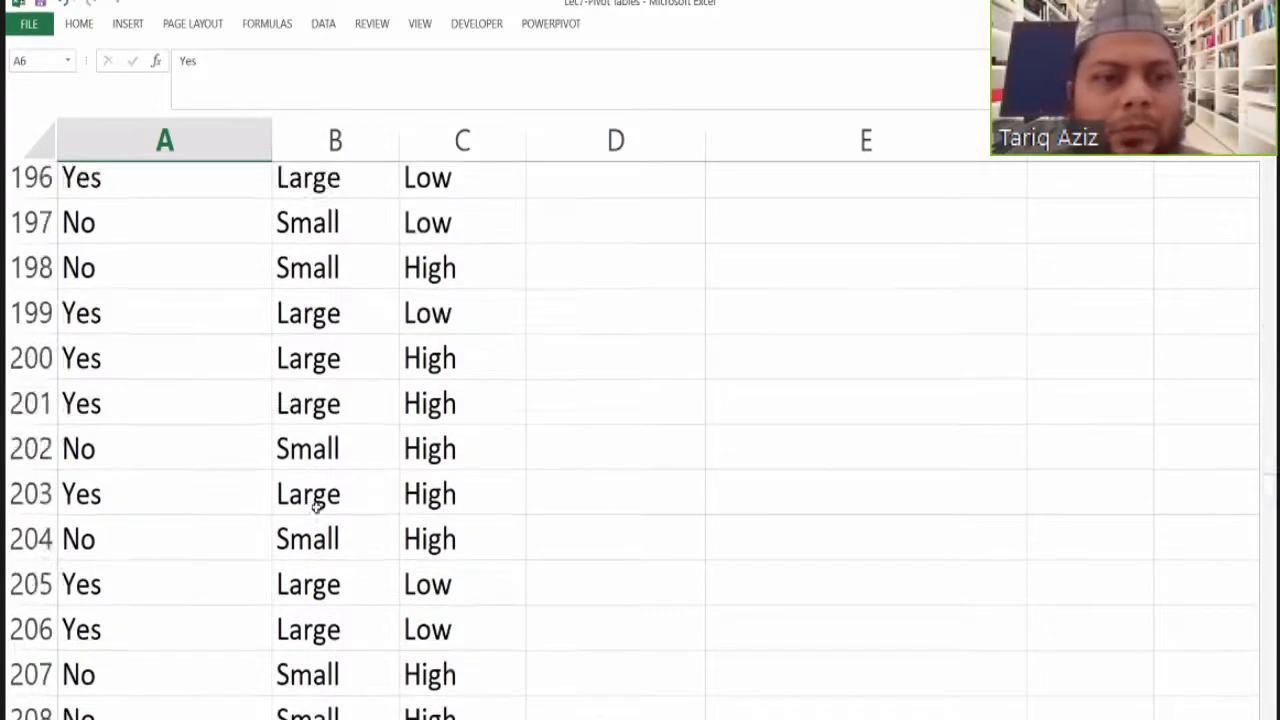
scroll(314, 507, up, 20)
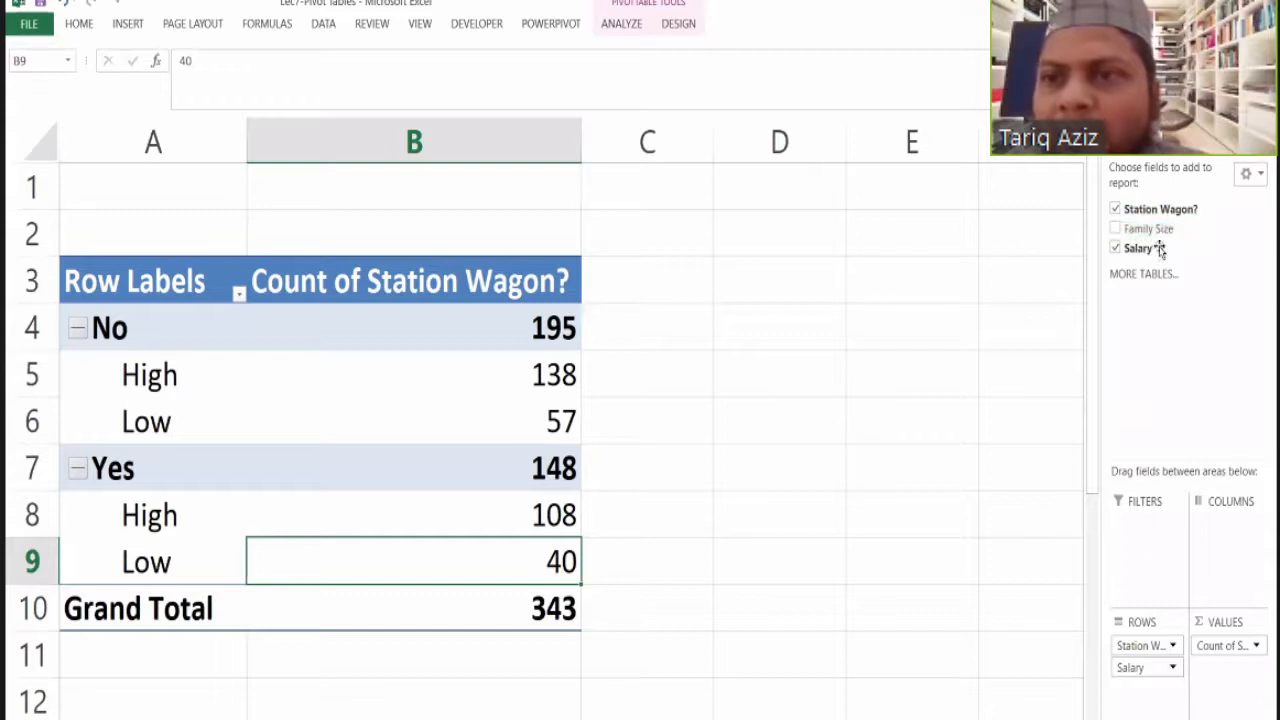
drag(1158, 228, 1171, 703)
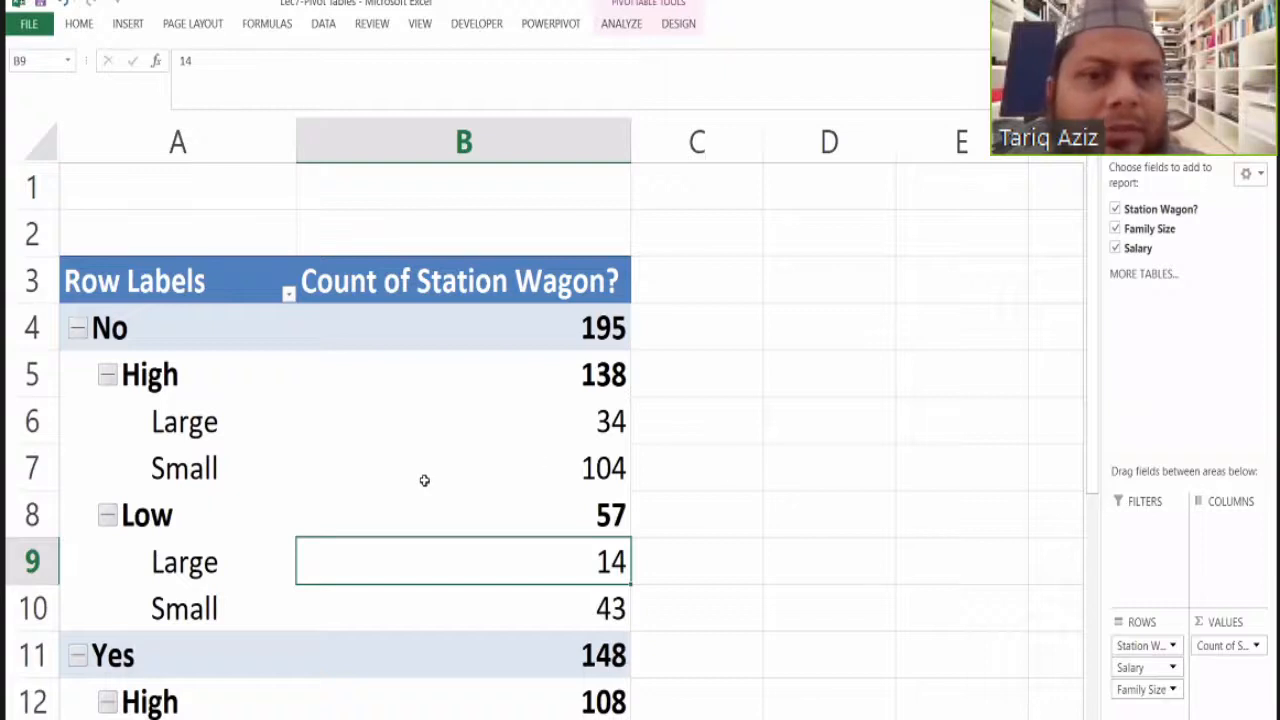
scroll(526, 471, down, 3)
scroll(588, 458, up, 3)
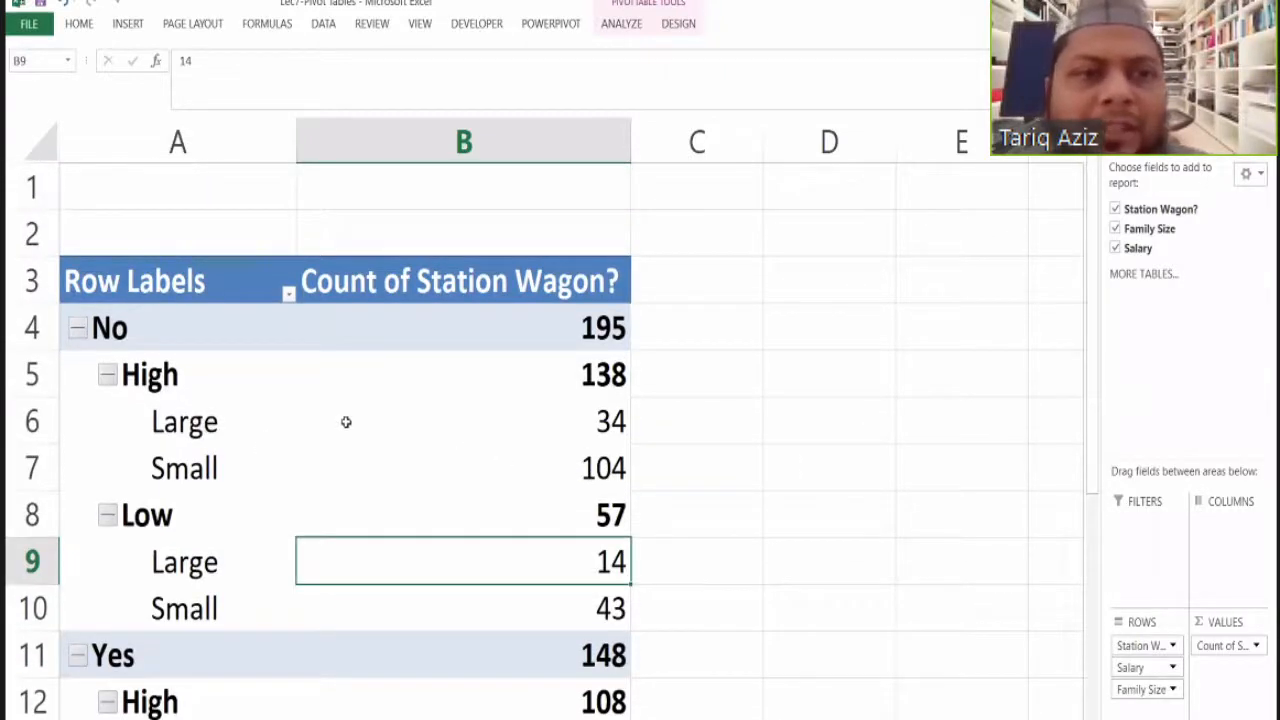
Examine the counts of families that bought a station wagon, broken down by salary and family size.
scroll(167, 452, down, 3)
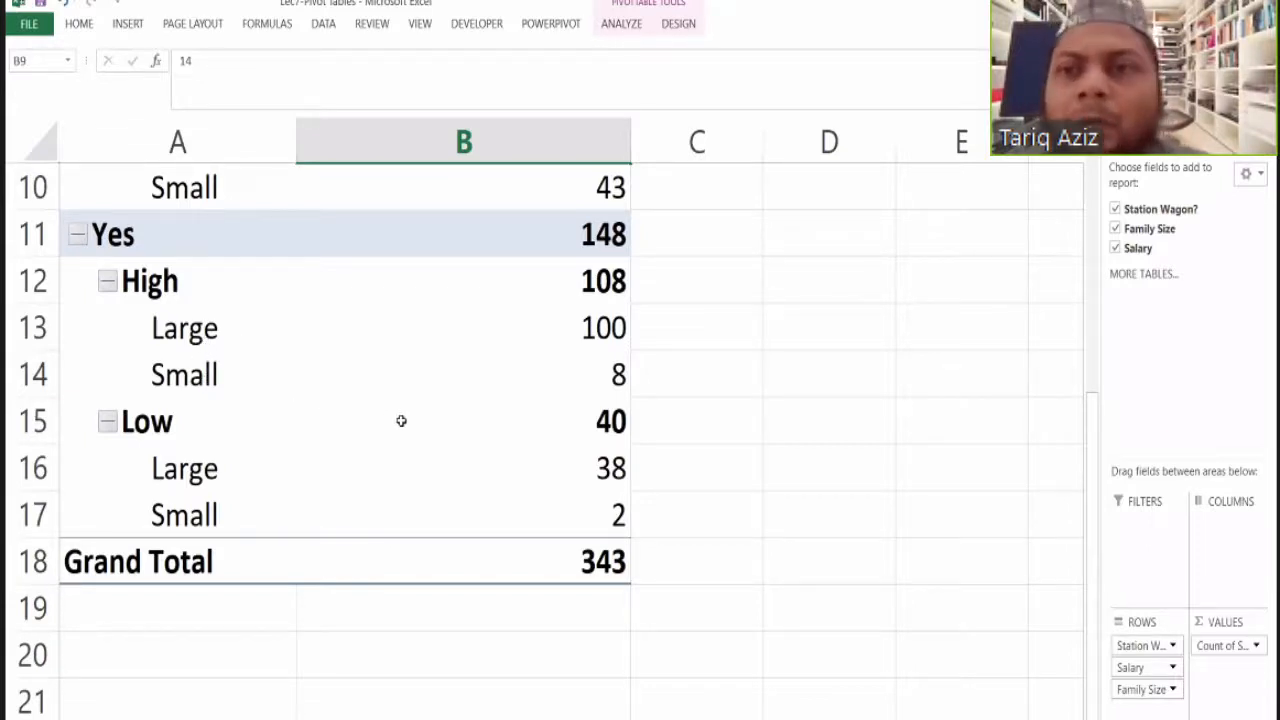
mouse_move(401, 421)
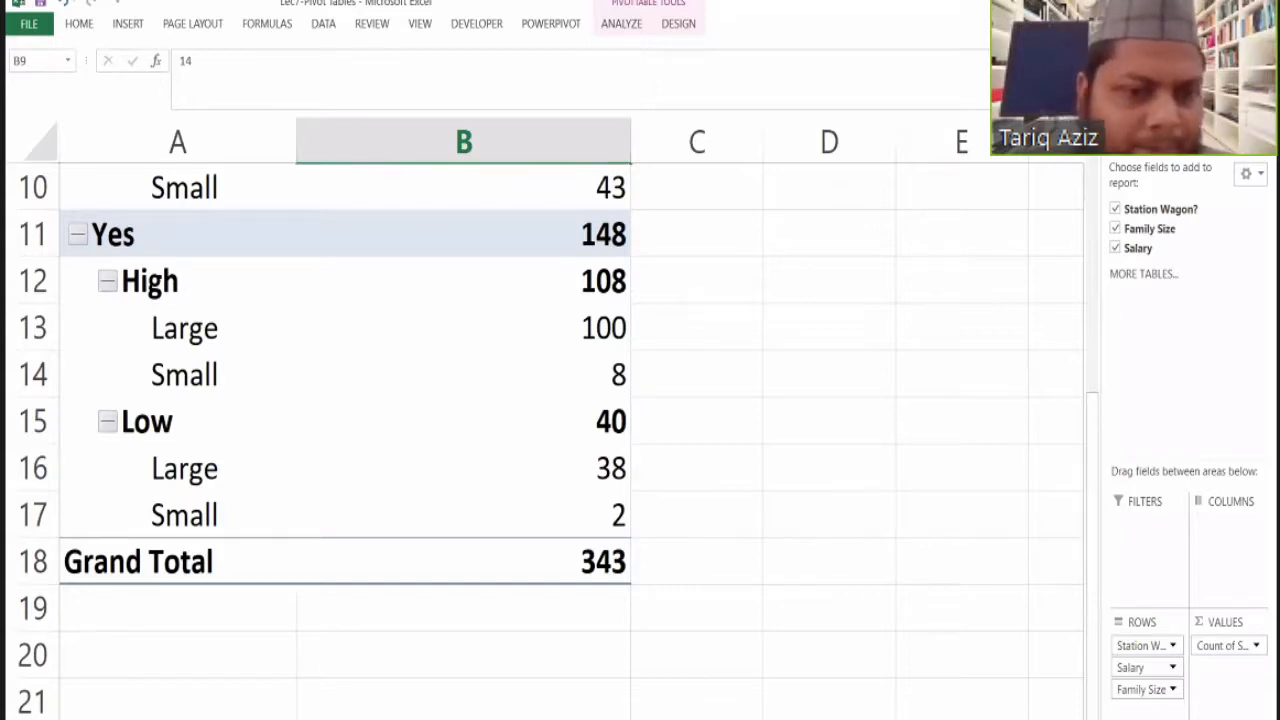
Create a pivot table on a new worksheet from the ProductData range A1:G923.
click(450, 717)
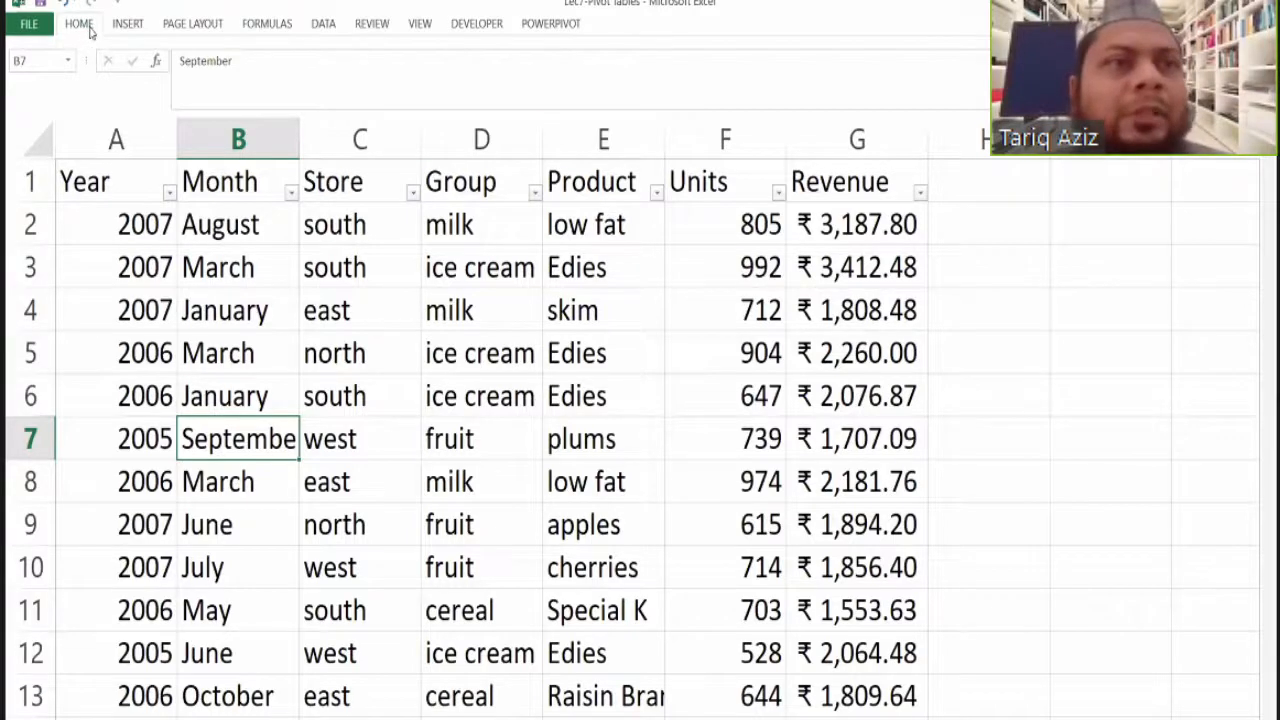
click(130, 26)
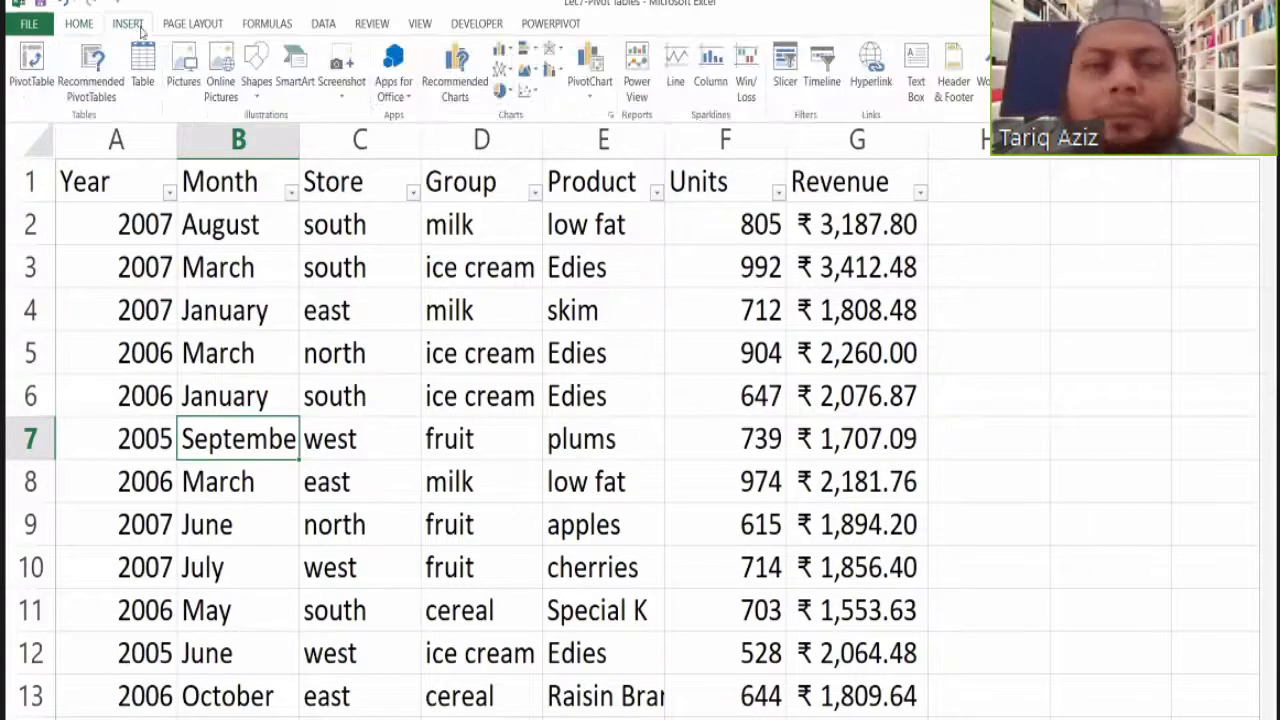
click(35, 78)
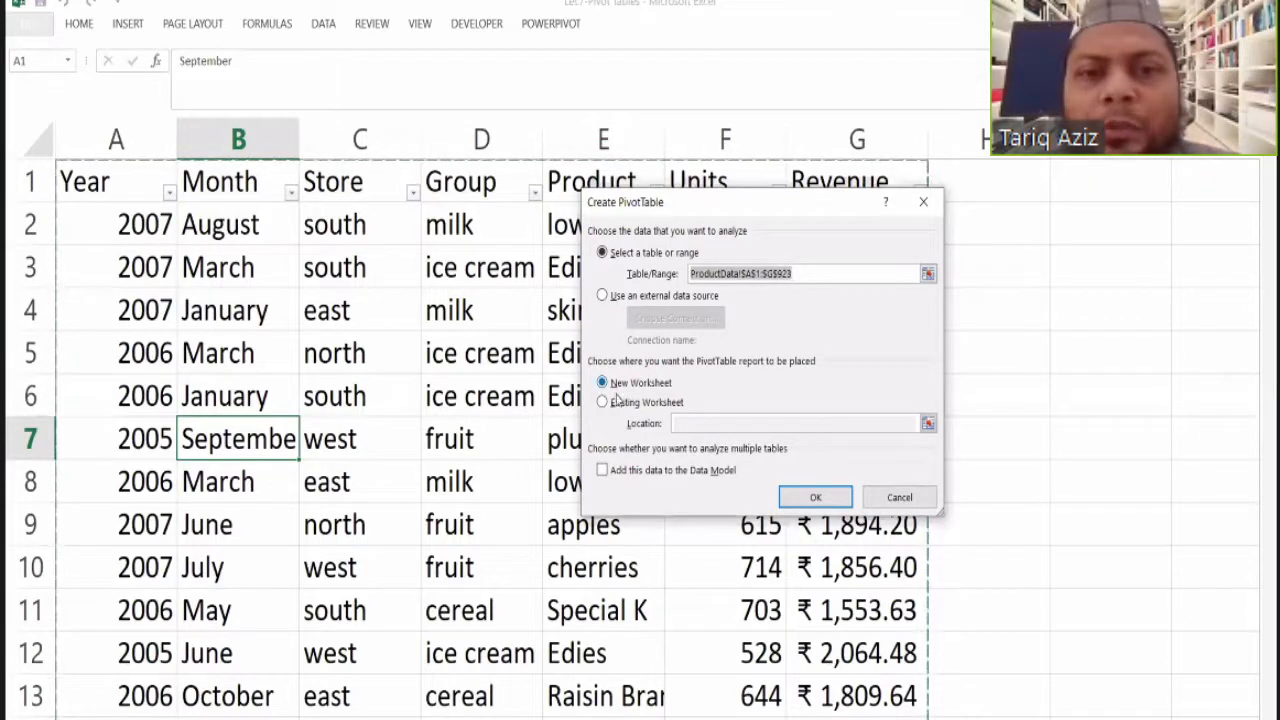
click(813, 500)
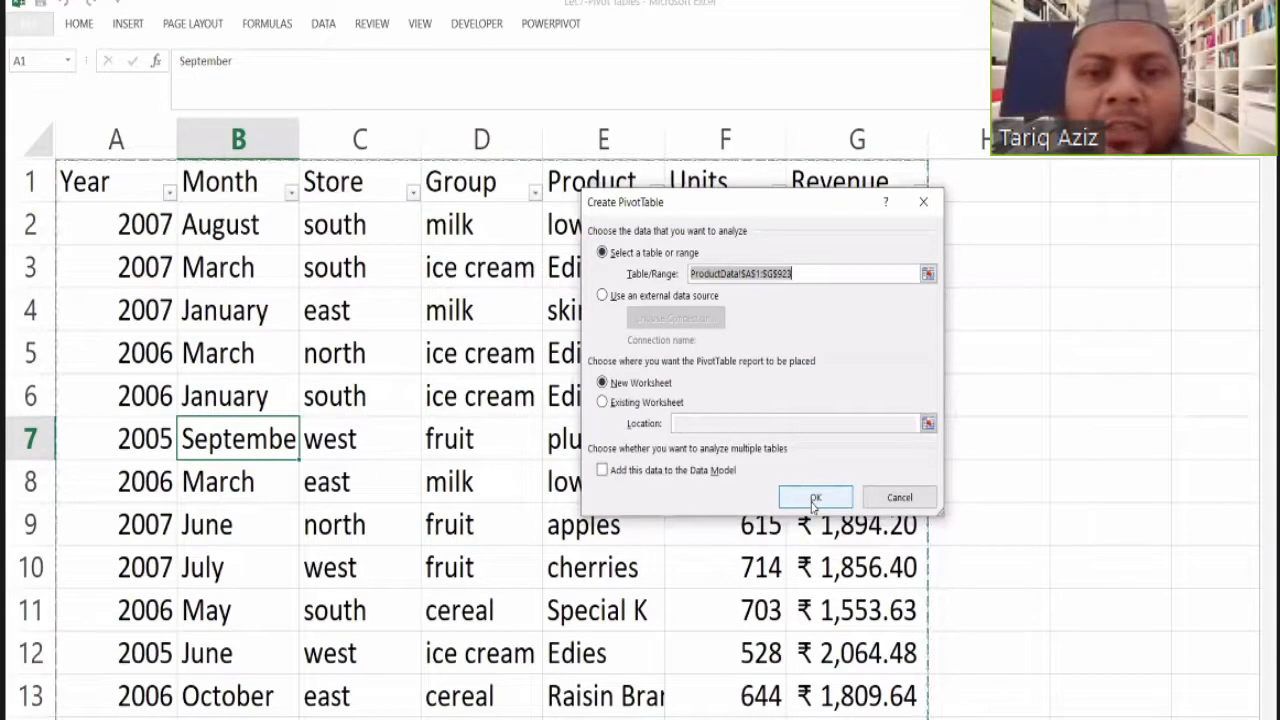
click(815, 500)
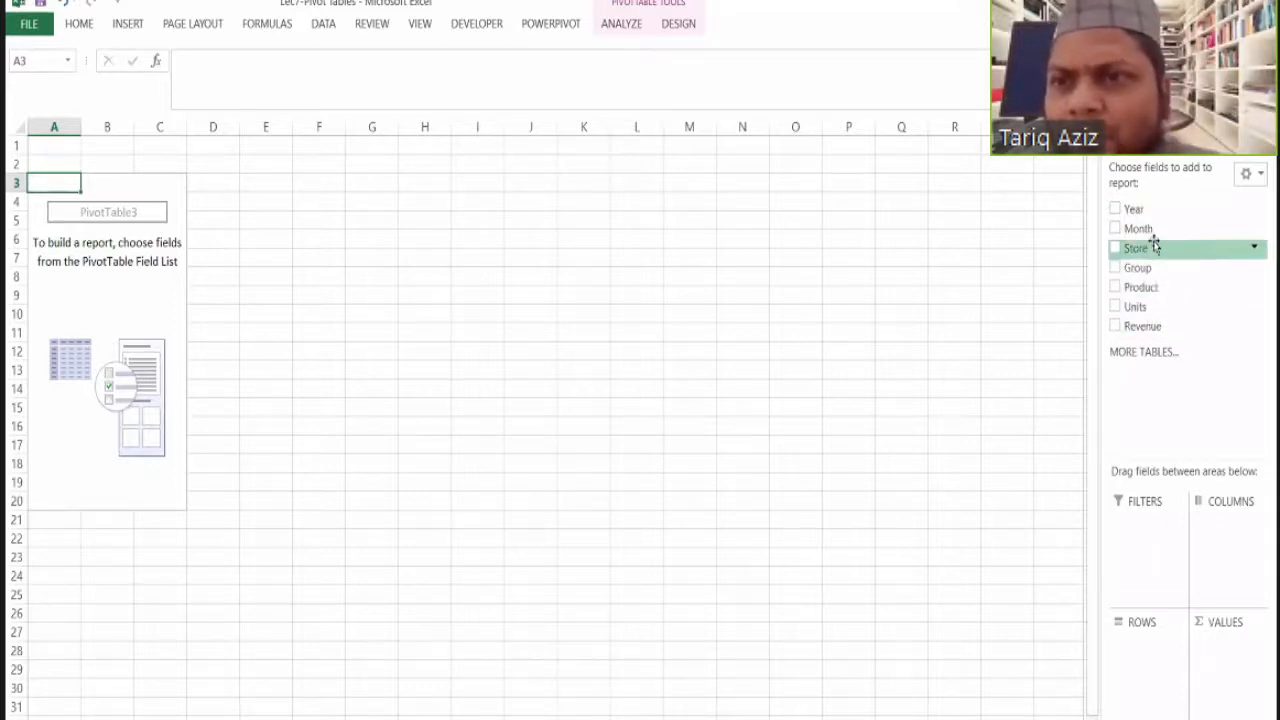
Place Product in the pivot table rows and Revenue in the values as a sum.
drag(1143, 290, 1136, 671)
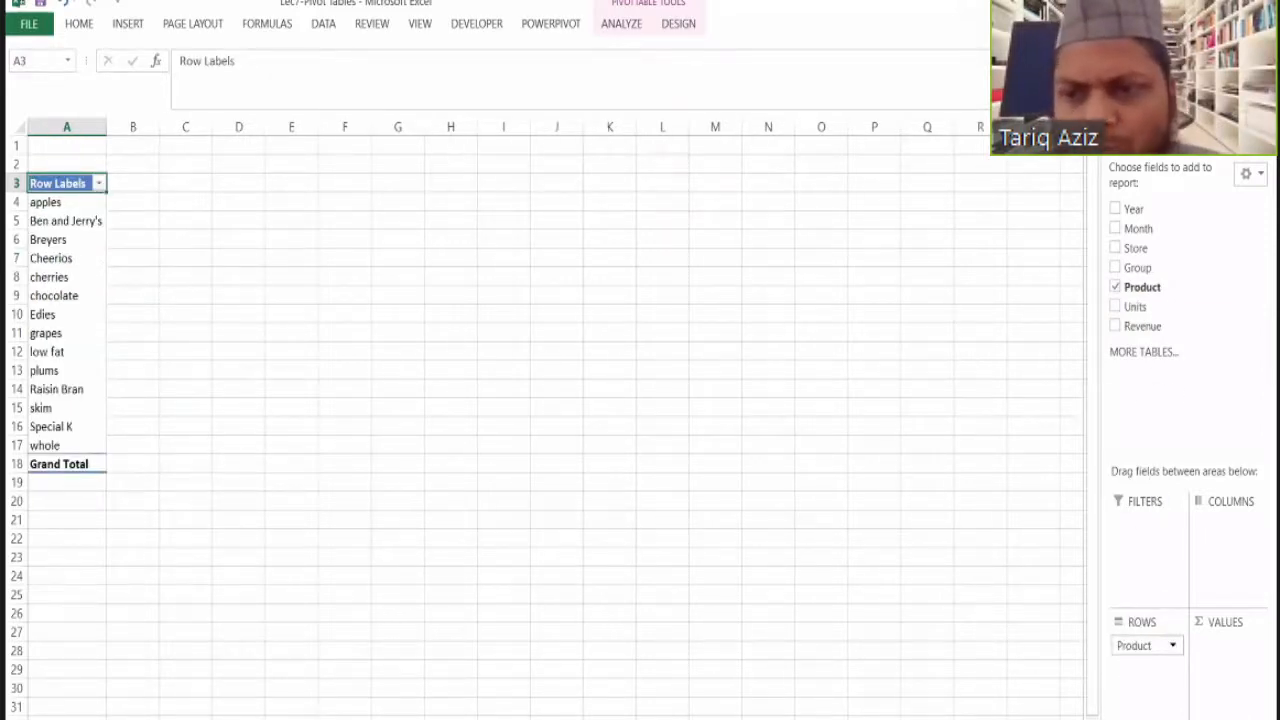
ctrl+scroll(147, 394, up, 4)
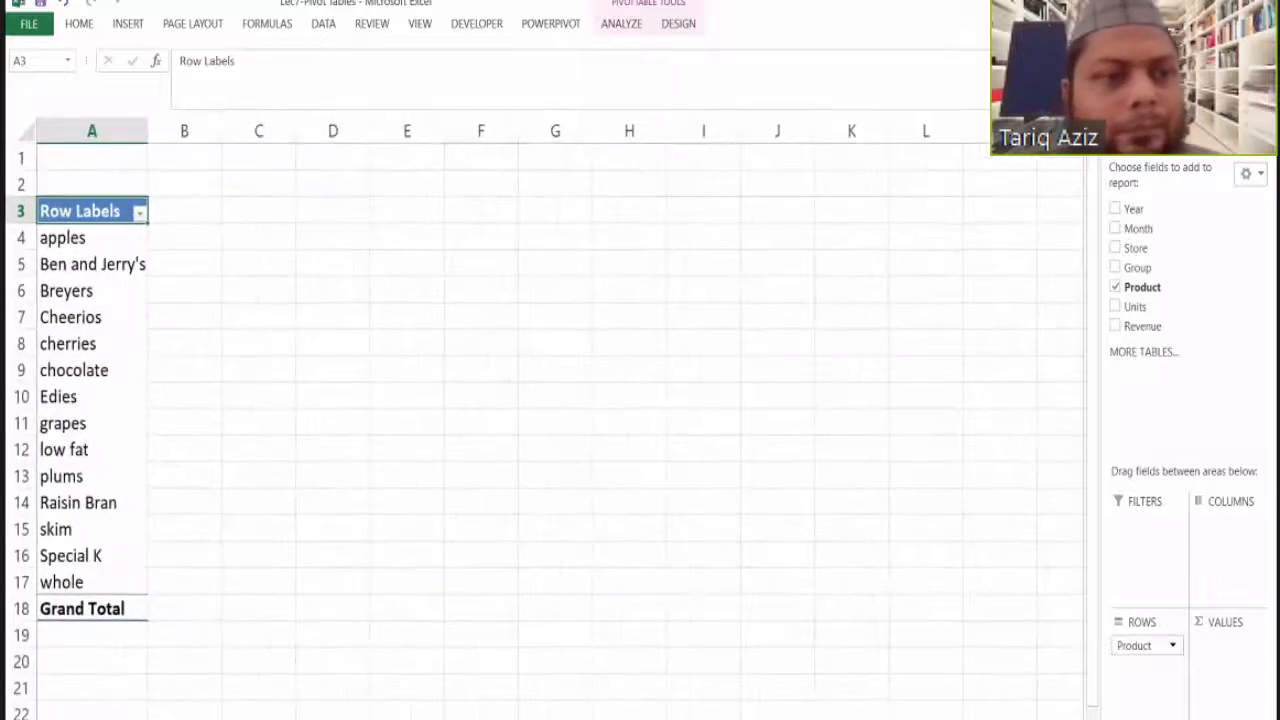
ctrl+scroll(147, 394, up, 2)
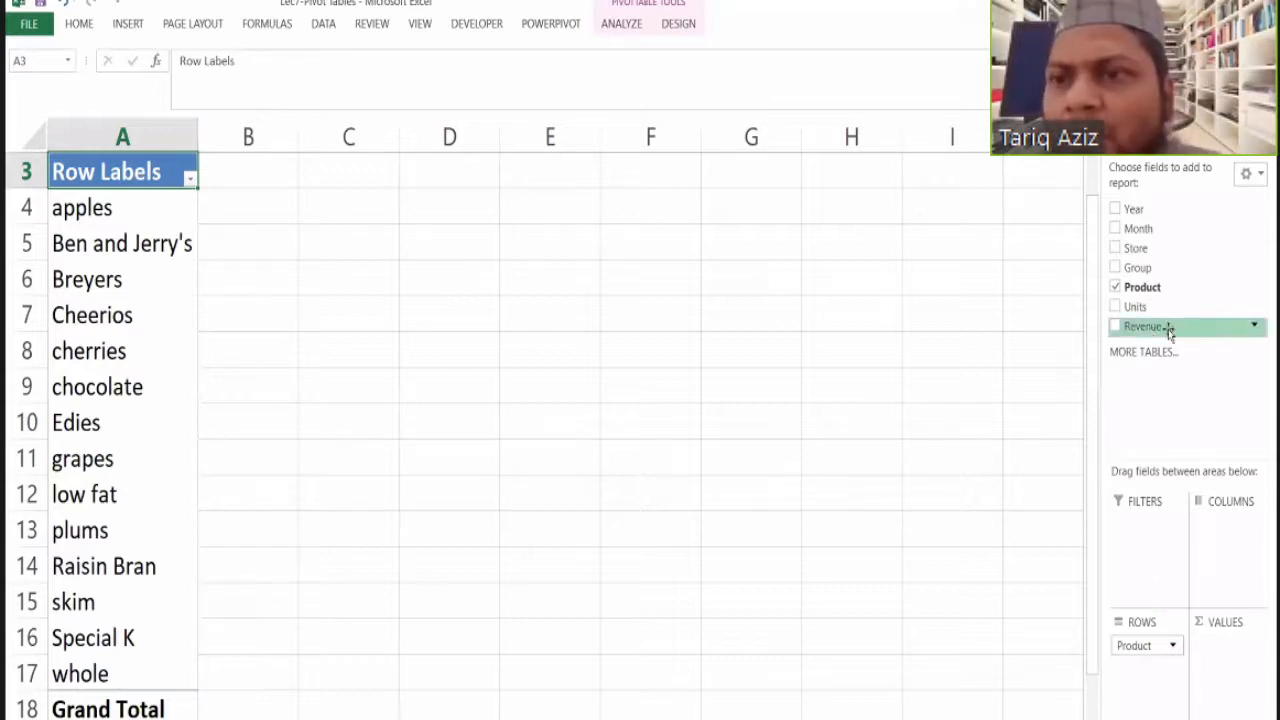
drag(1147, 330, 1236, 653)
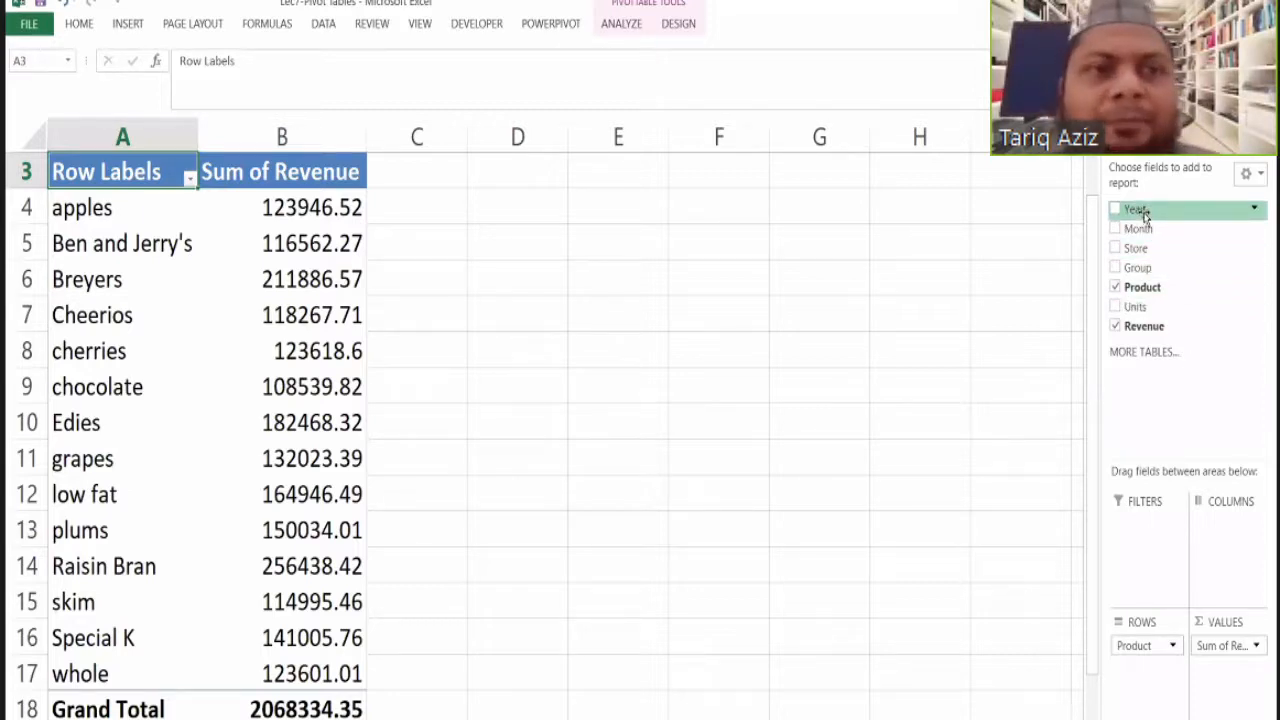
Replace Product with Year in the pivot table rows, and examine the revenue for each year.
drag(1145, 213, 1155, 690)
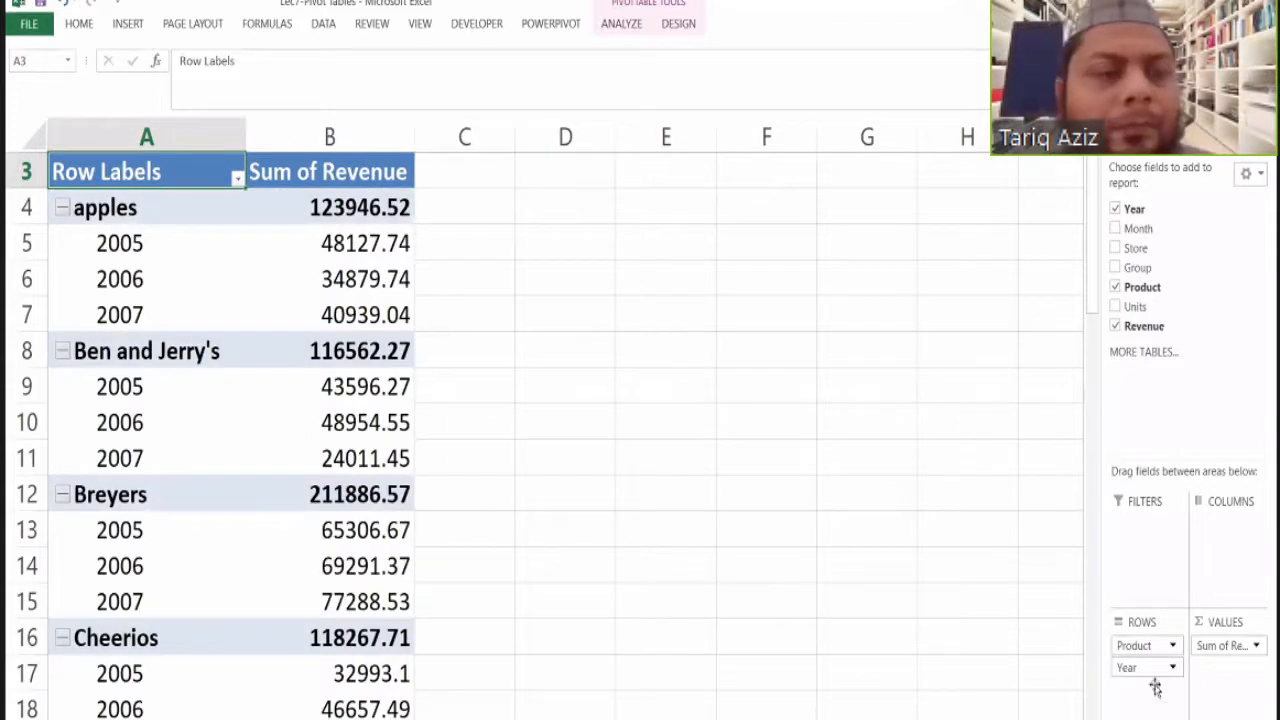
drag(1146, 646, 1157, 401)
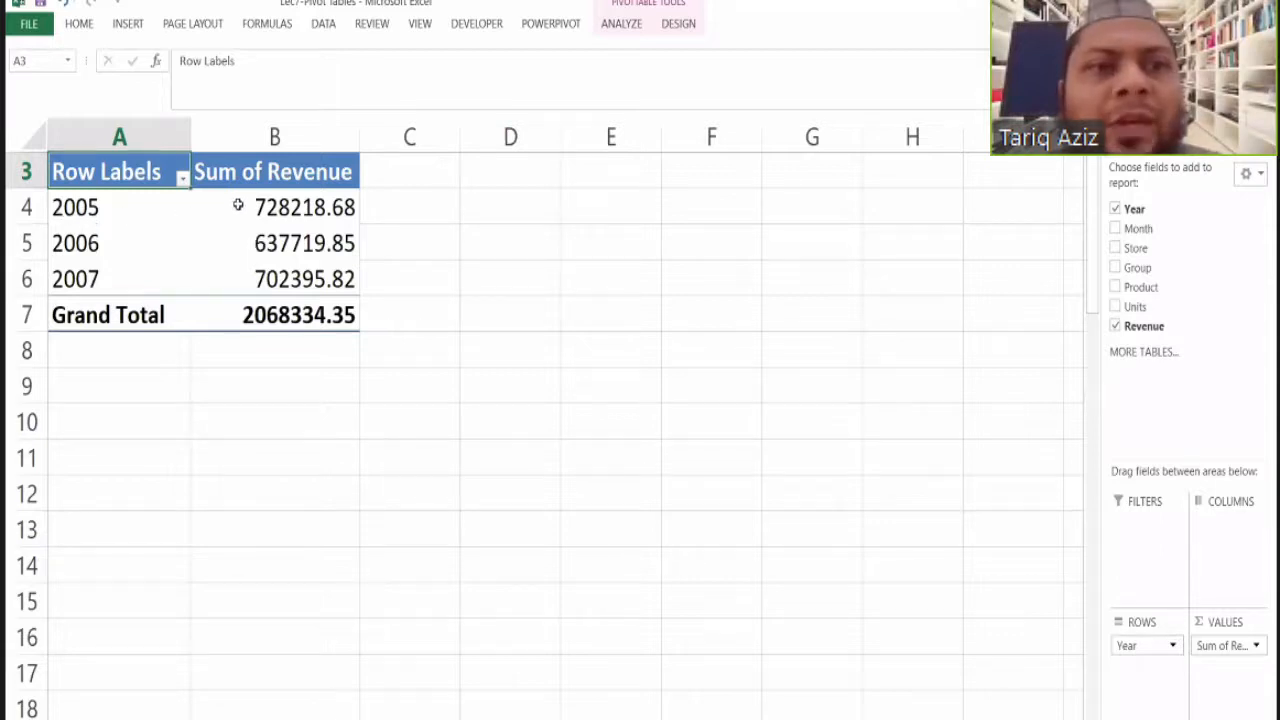
click(312, 207)
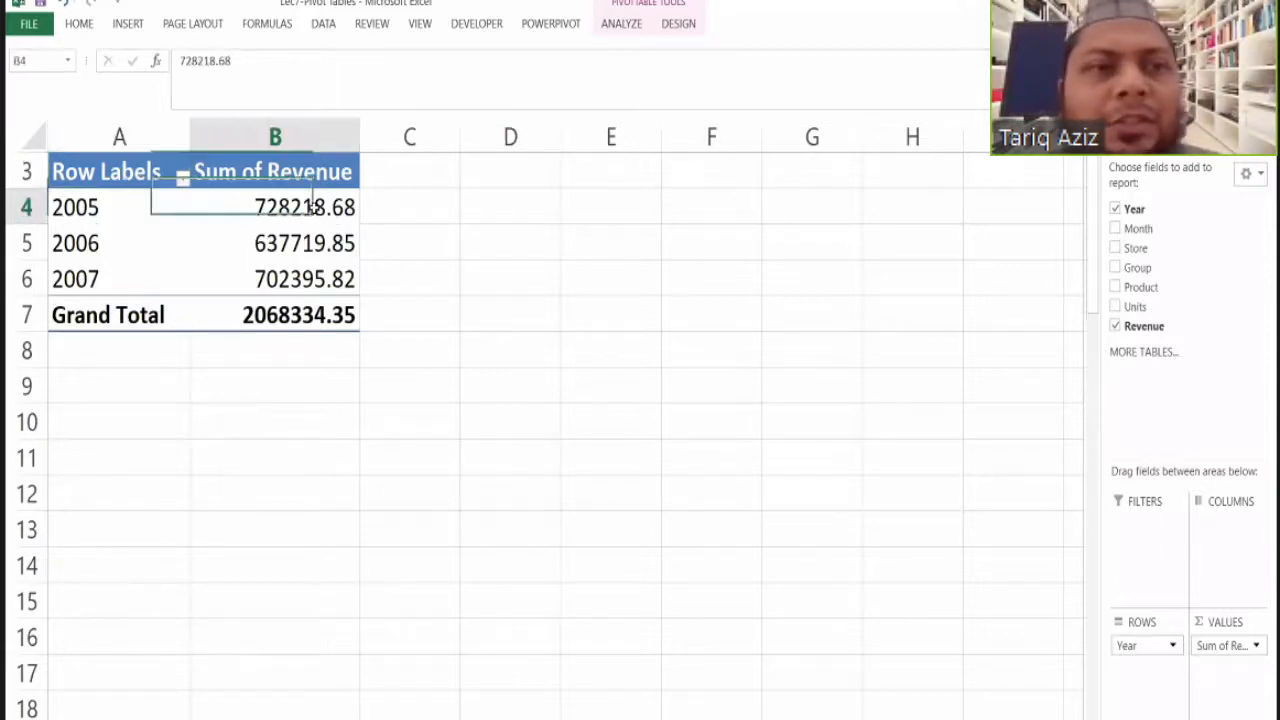
click(118, 245)
click(281, 252)
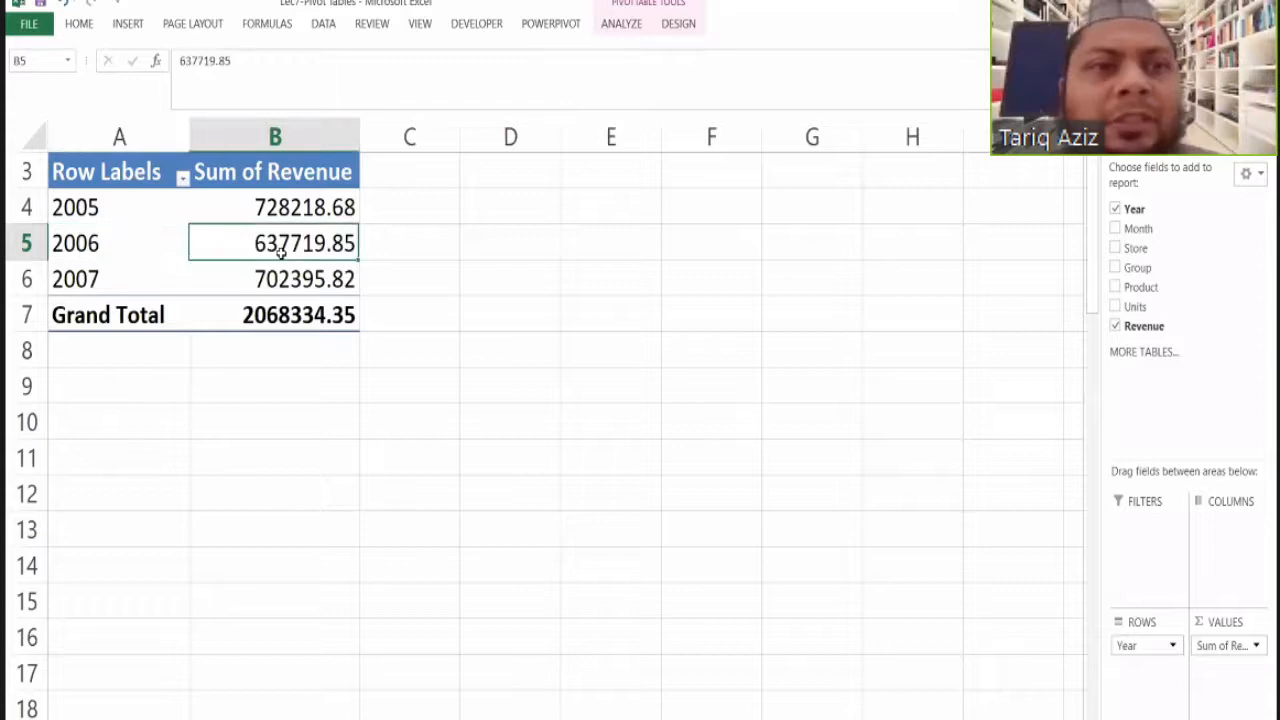
click(170, 273)
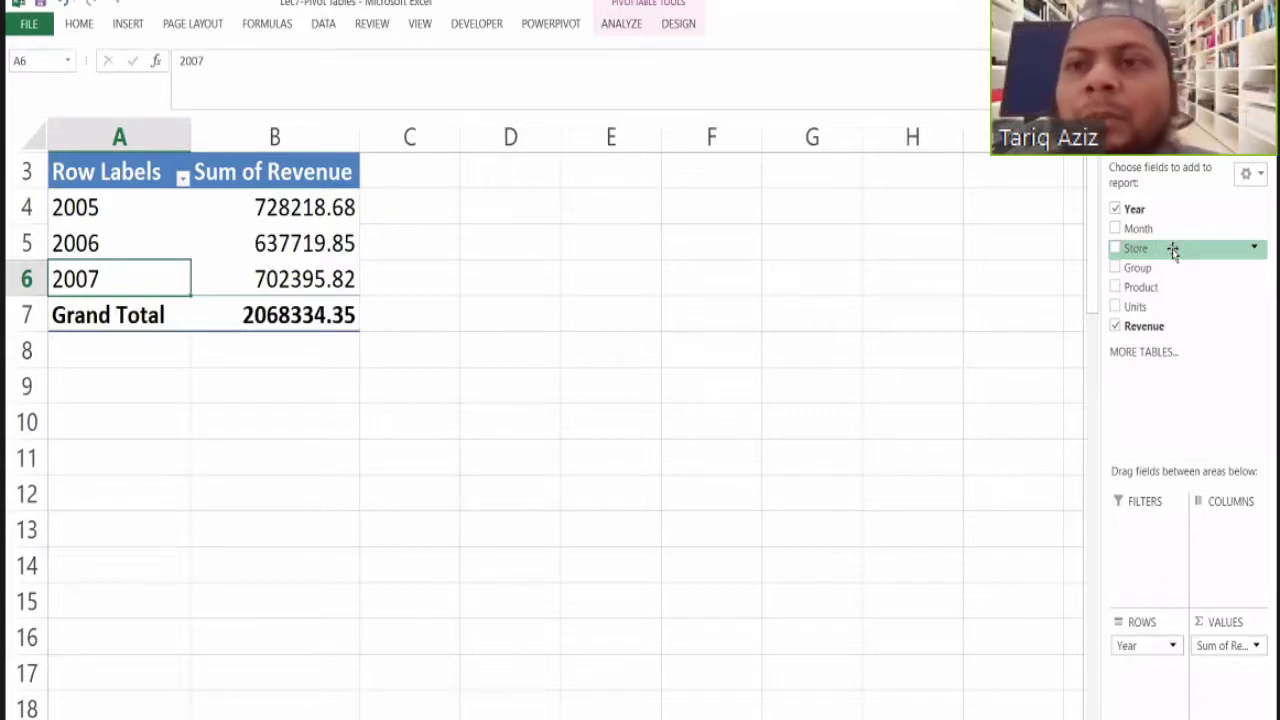
Replace Year with Store in the pivot table rows, and add Product beneath Store.
drag(1172, 249, 1157, 694)
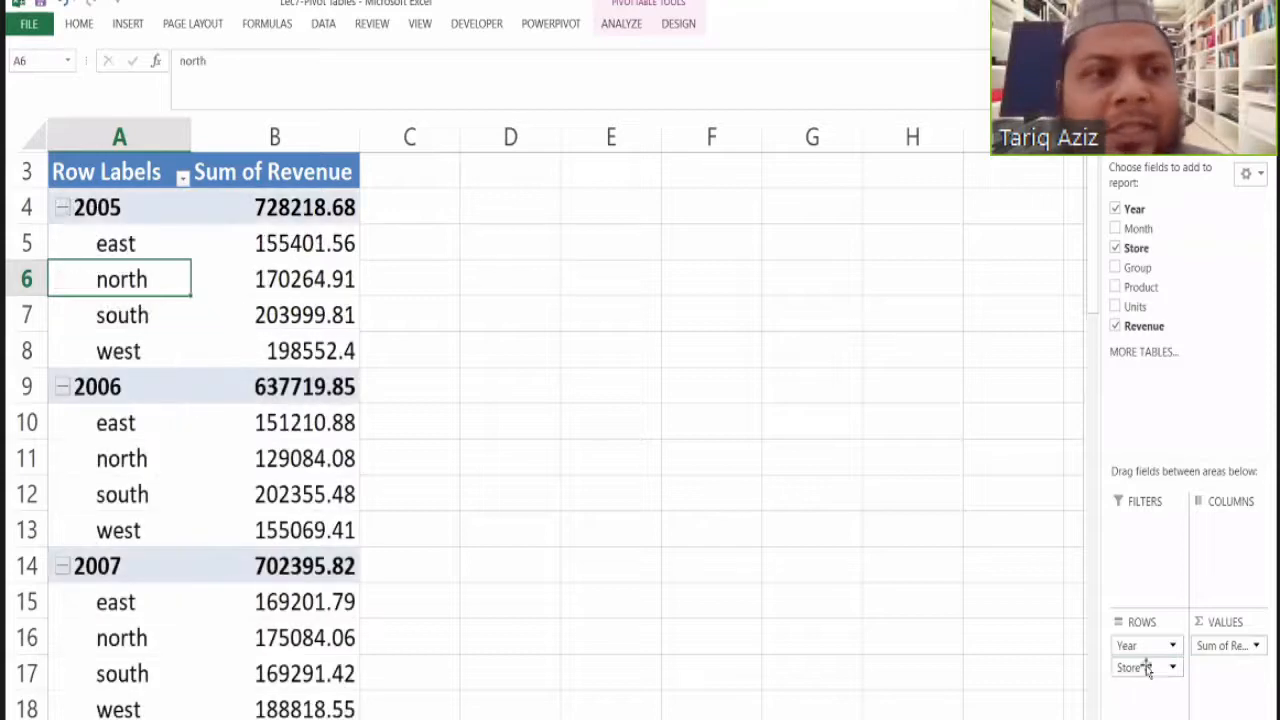
drag(1147, 645, 1175, 391)
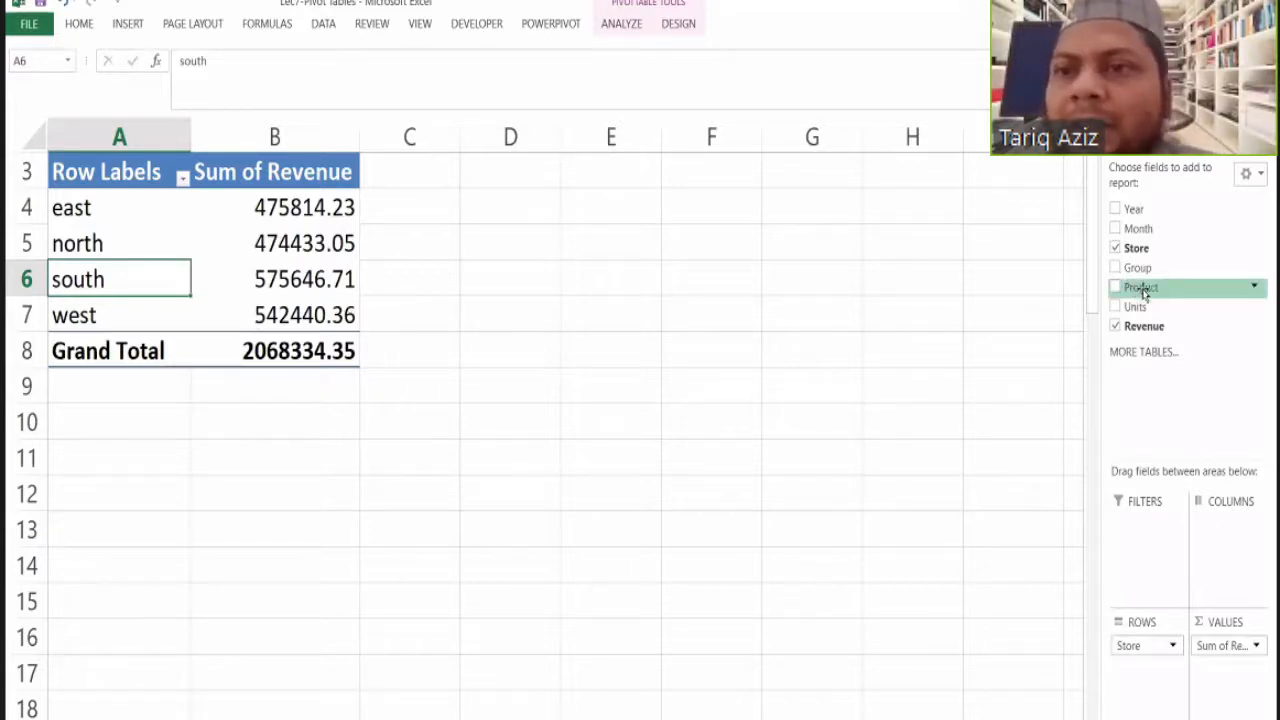
drag(1147, 289, 1154, 692)
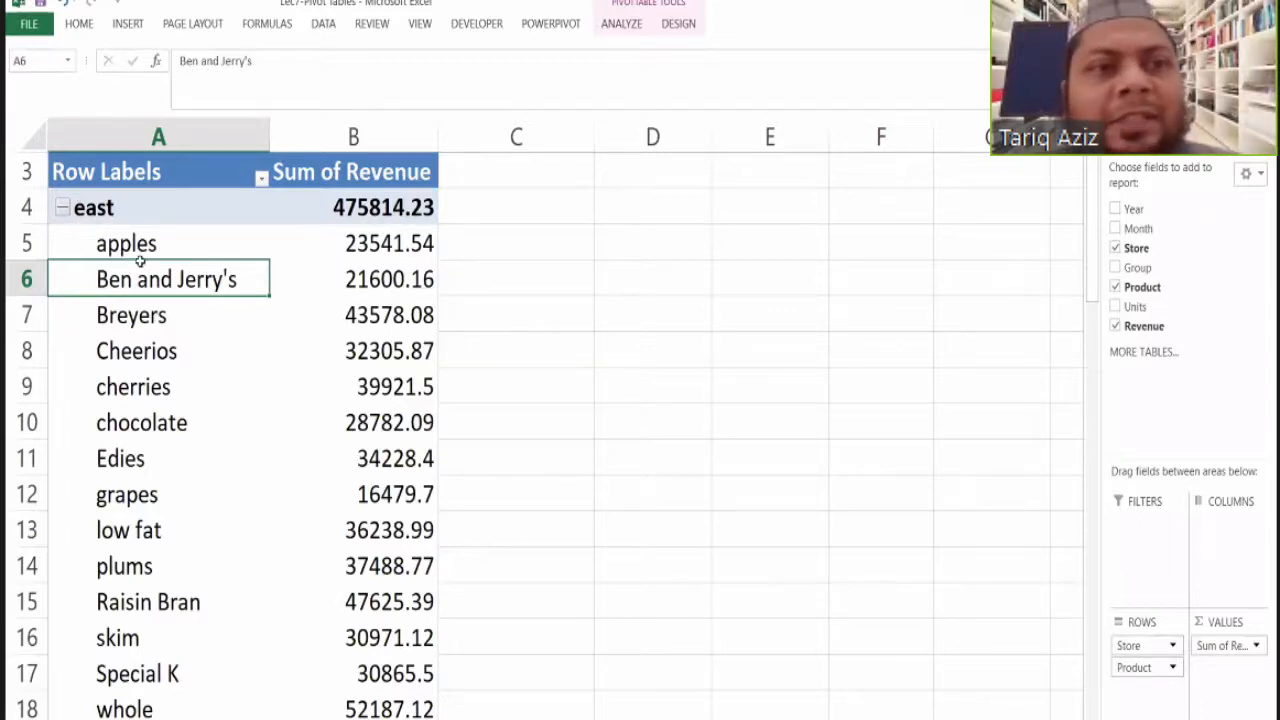
Collapse the east, north, south and west store groups, and briefly expand east to inspect its product revenues.
click(62, 210)
click(62, 245)
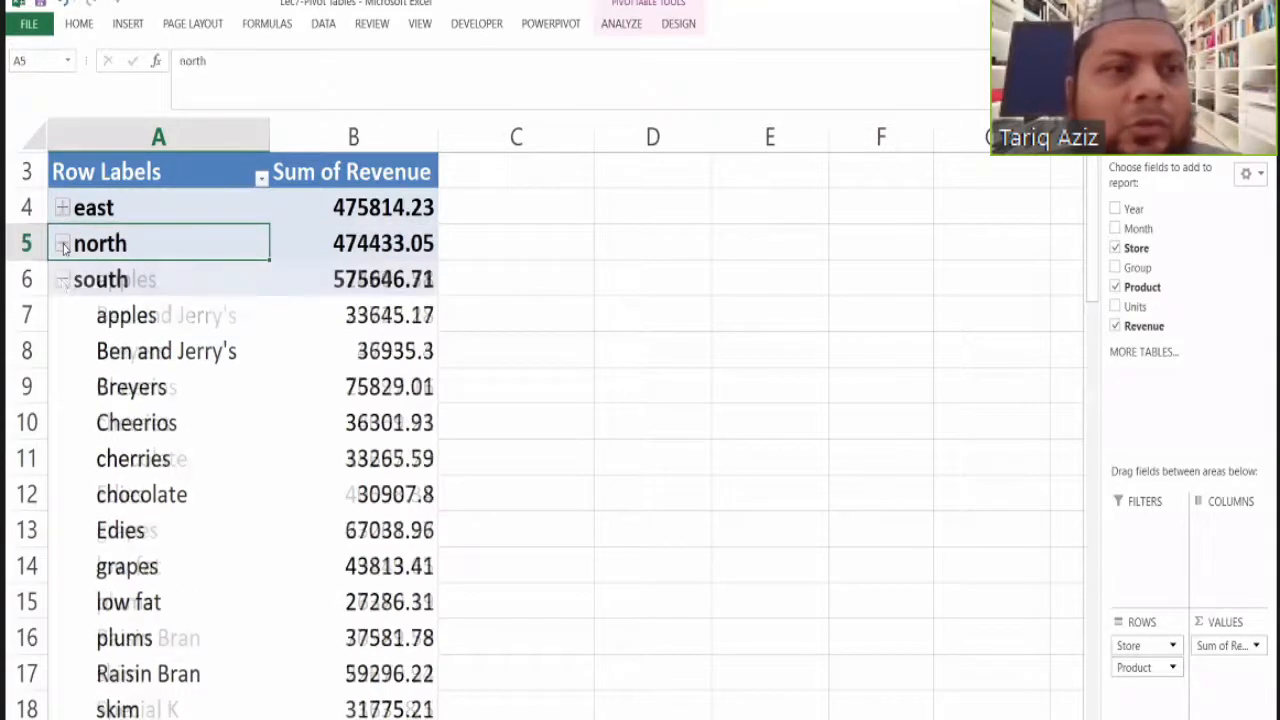
click(62, 281)
click(62, 317)
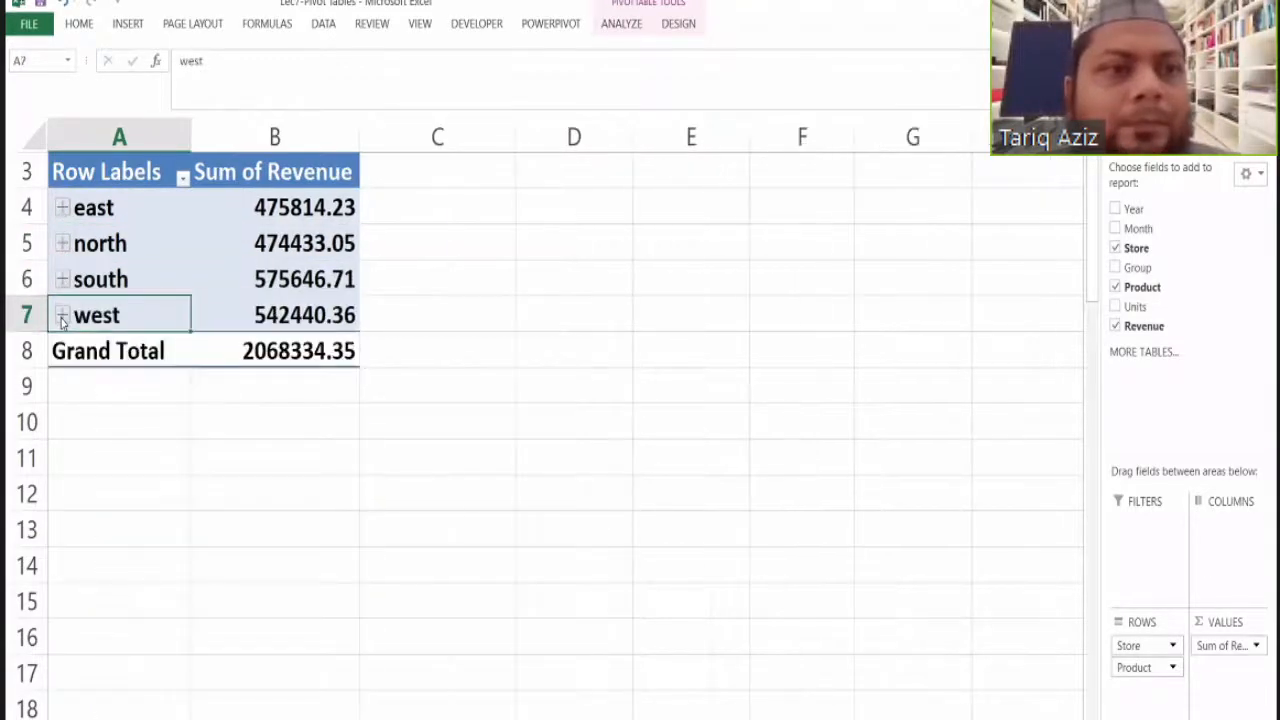
click(62, 210)
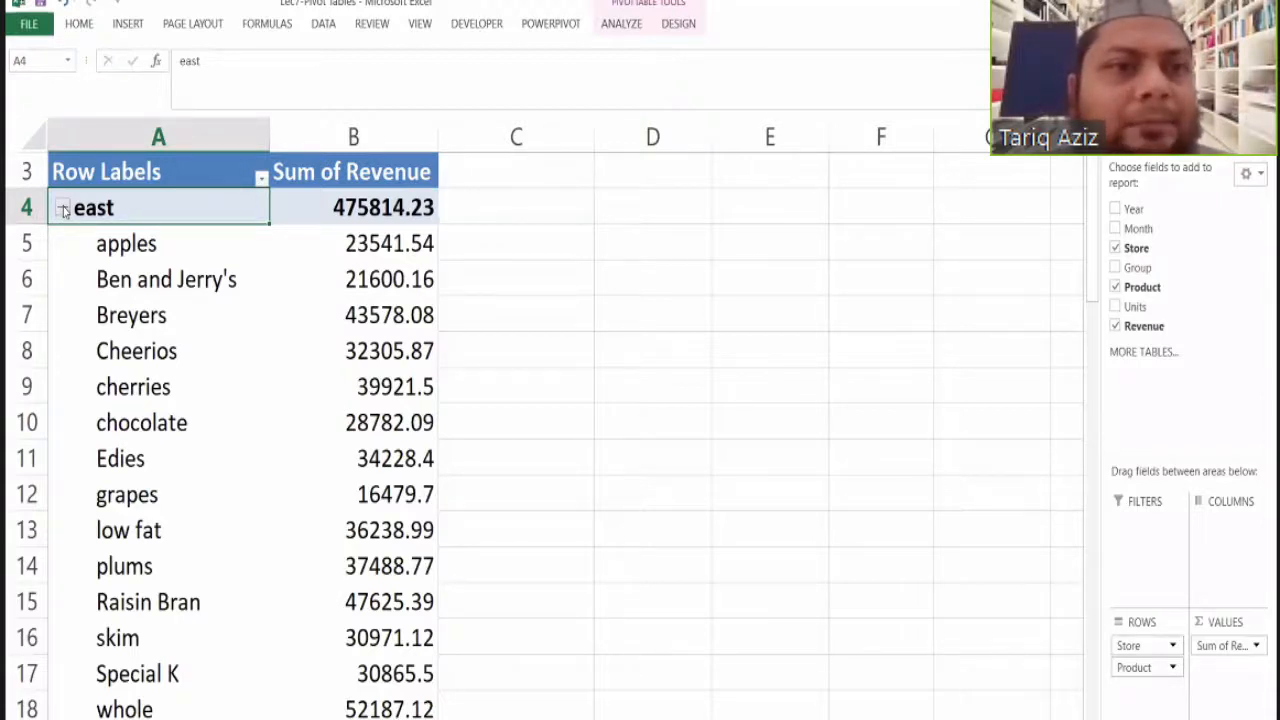
click(62, 208)
click(62, 208)
click(62, 208)
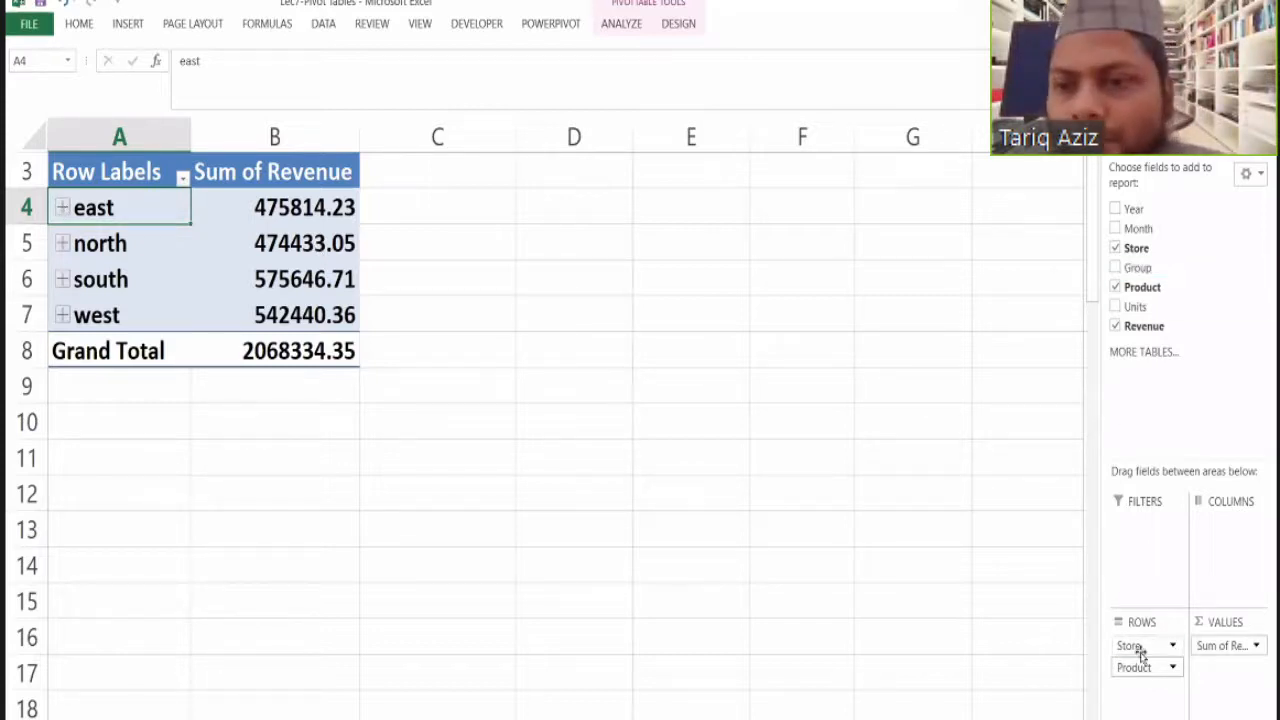
Reorder the pivot table rows so that Store is nested beneath Product.
drag(1139, 650, 1158, 436)
drag(1143, 353, 1140, 340)
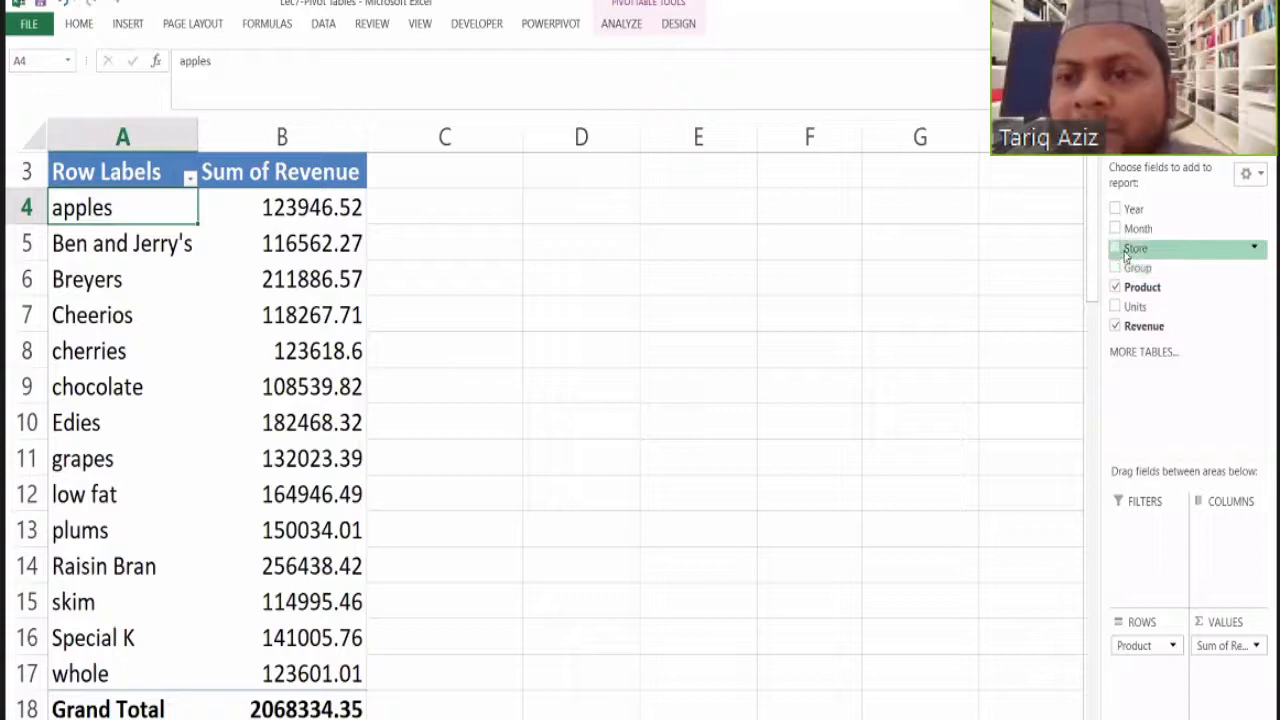
drag(1134, 249, 1132, 698)
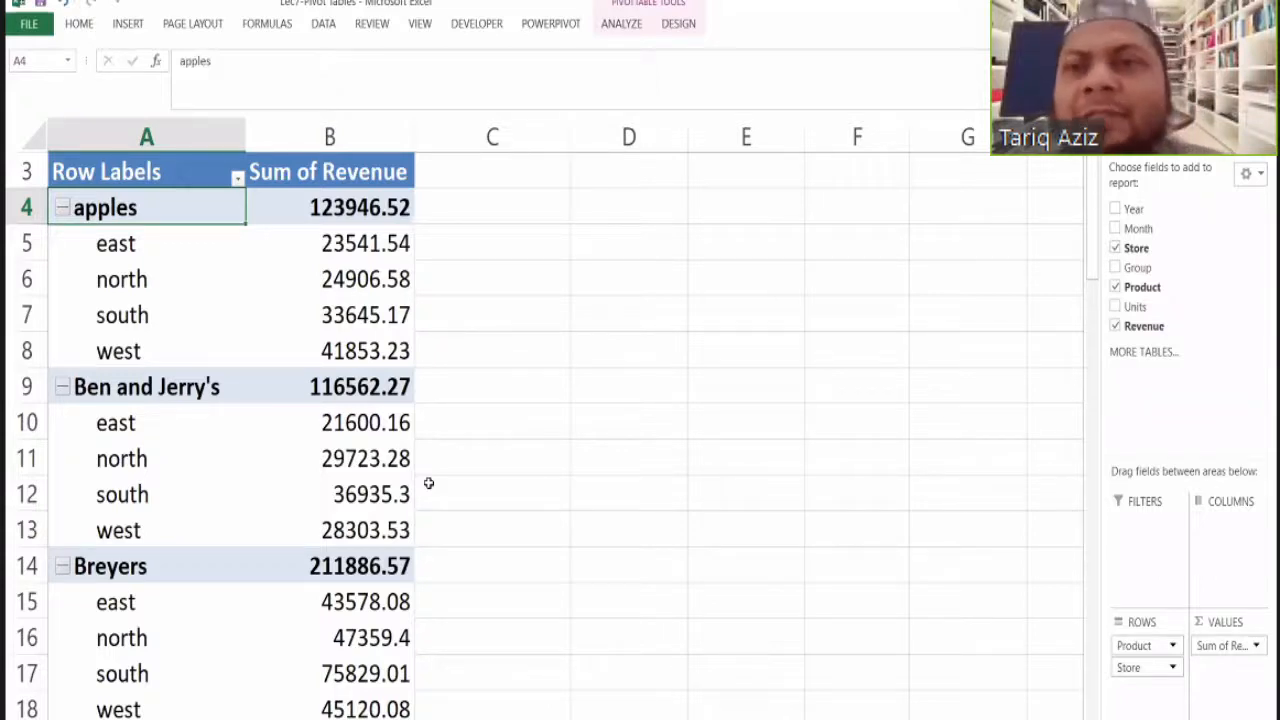
Enter the note "Pivot Table & Pivot Chart" in cell C7 beside the pivot table, and reselect the pivot table.
click(543, 314)
text(Pivo)
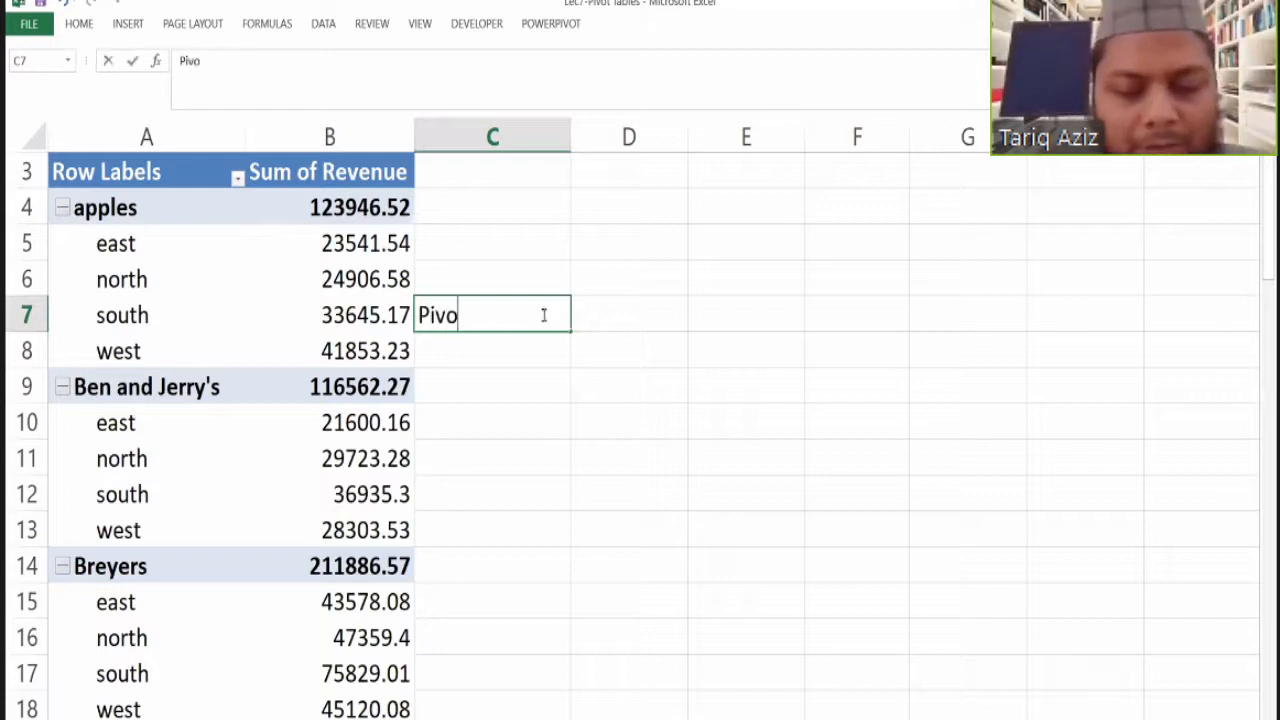
text(t Table )
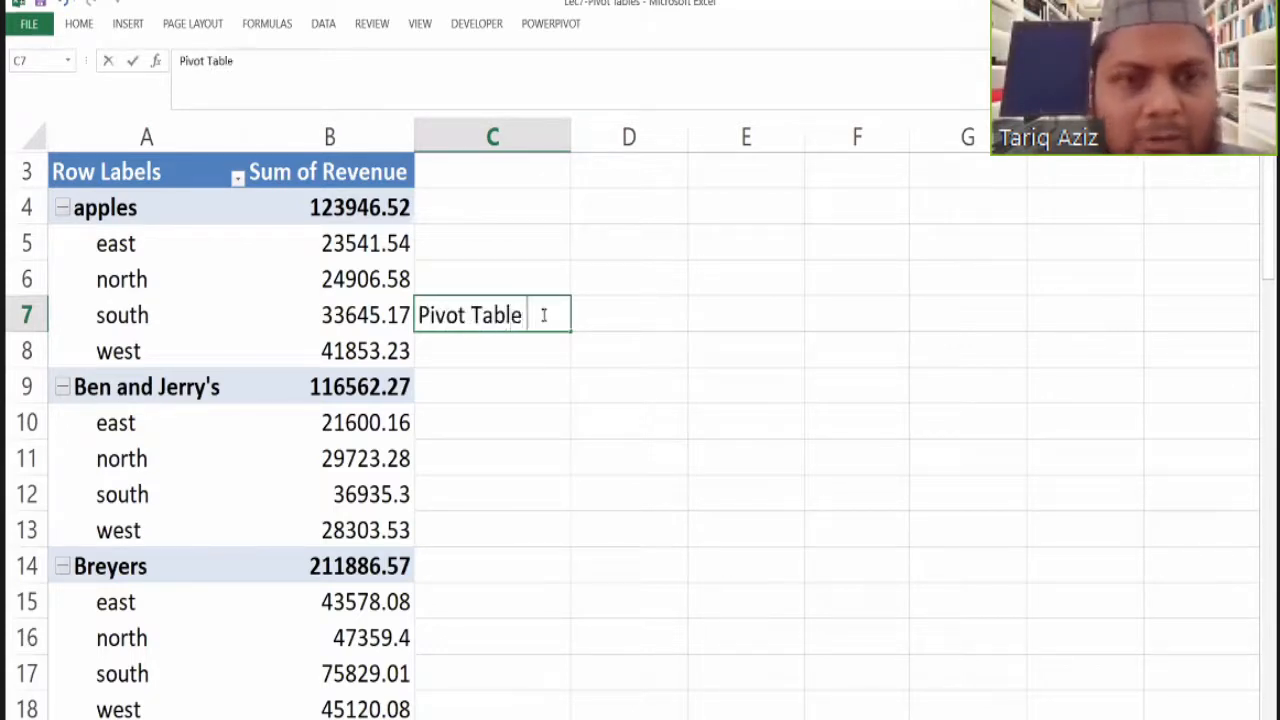
text(&)
text( Pivot )
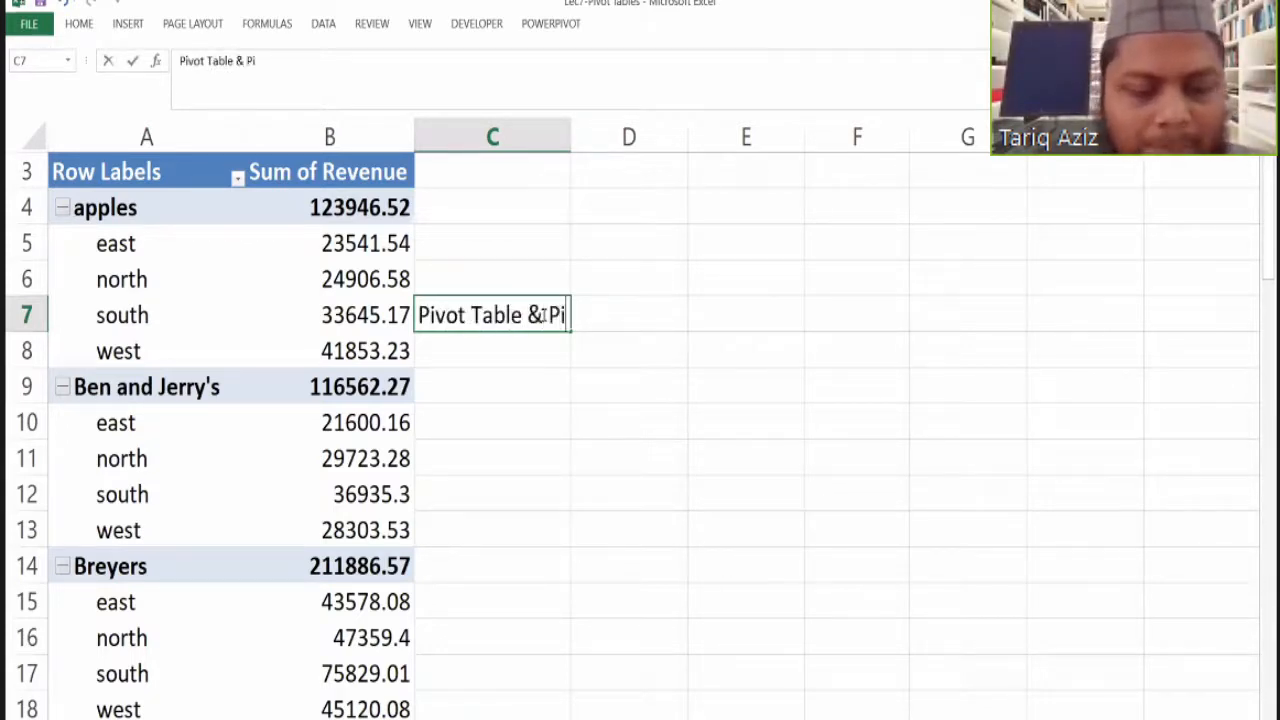
text(Chart)
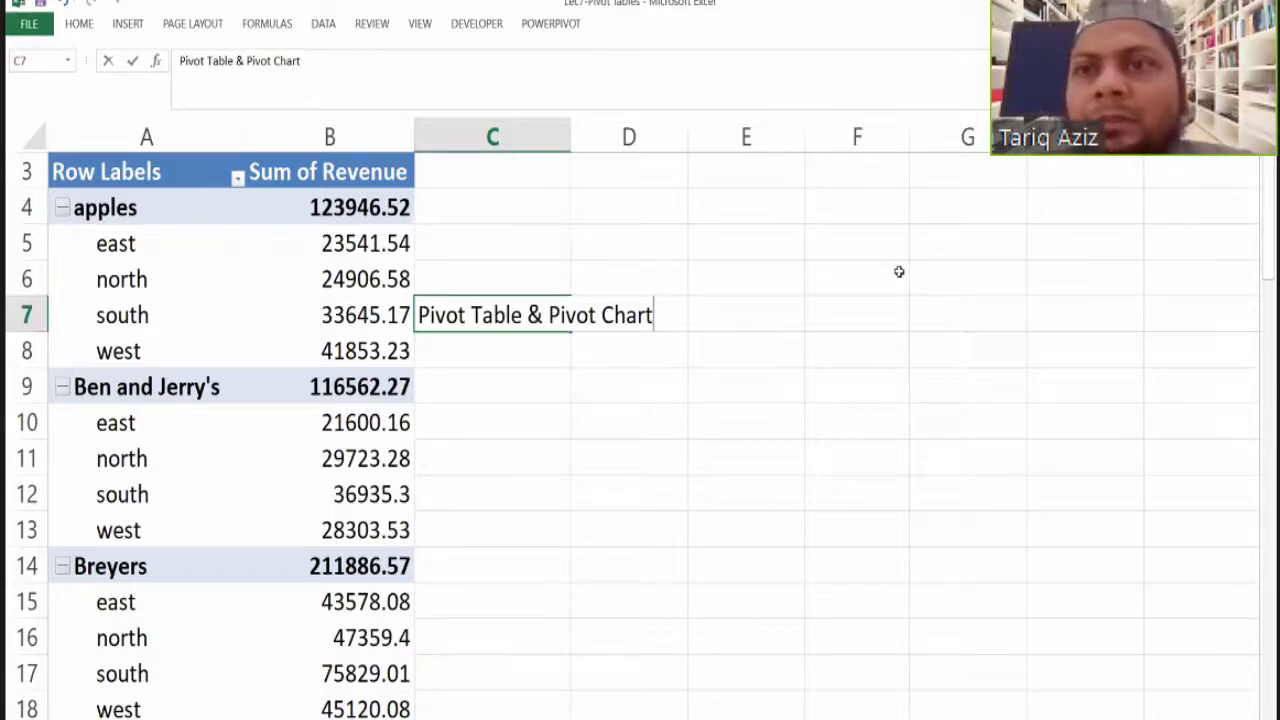
key(alt+Tab)
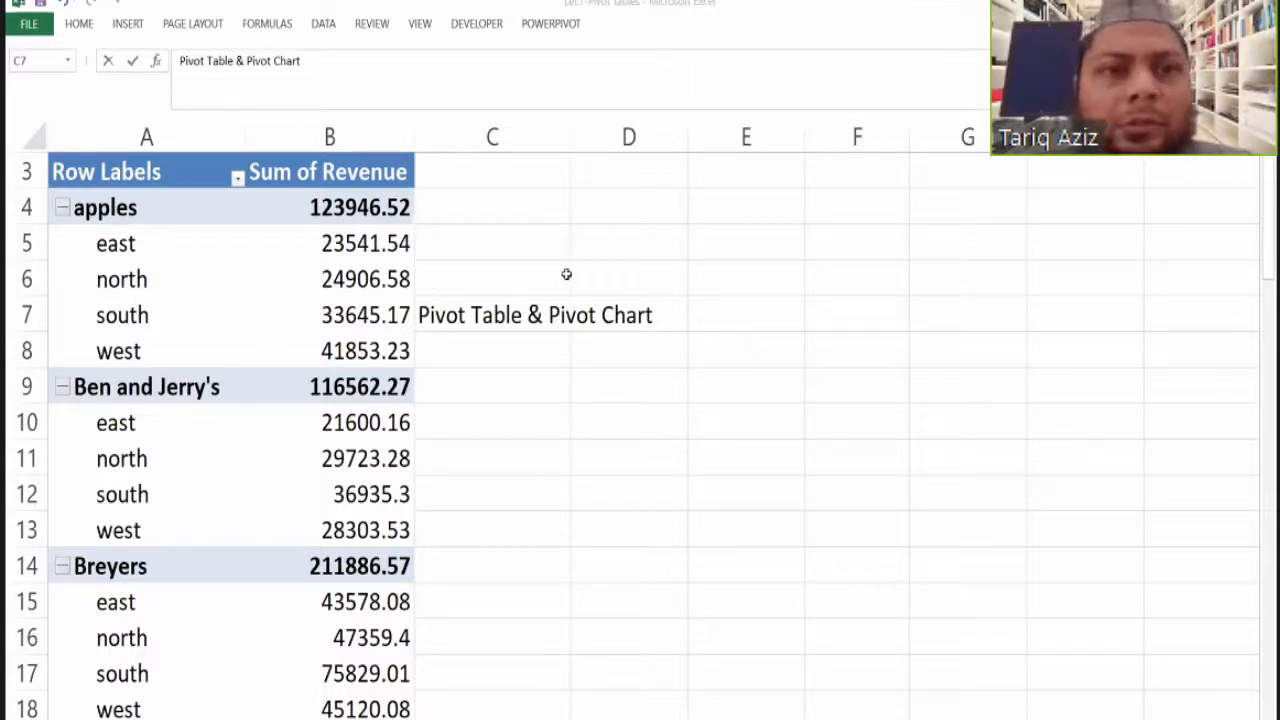
click(272, 340)
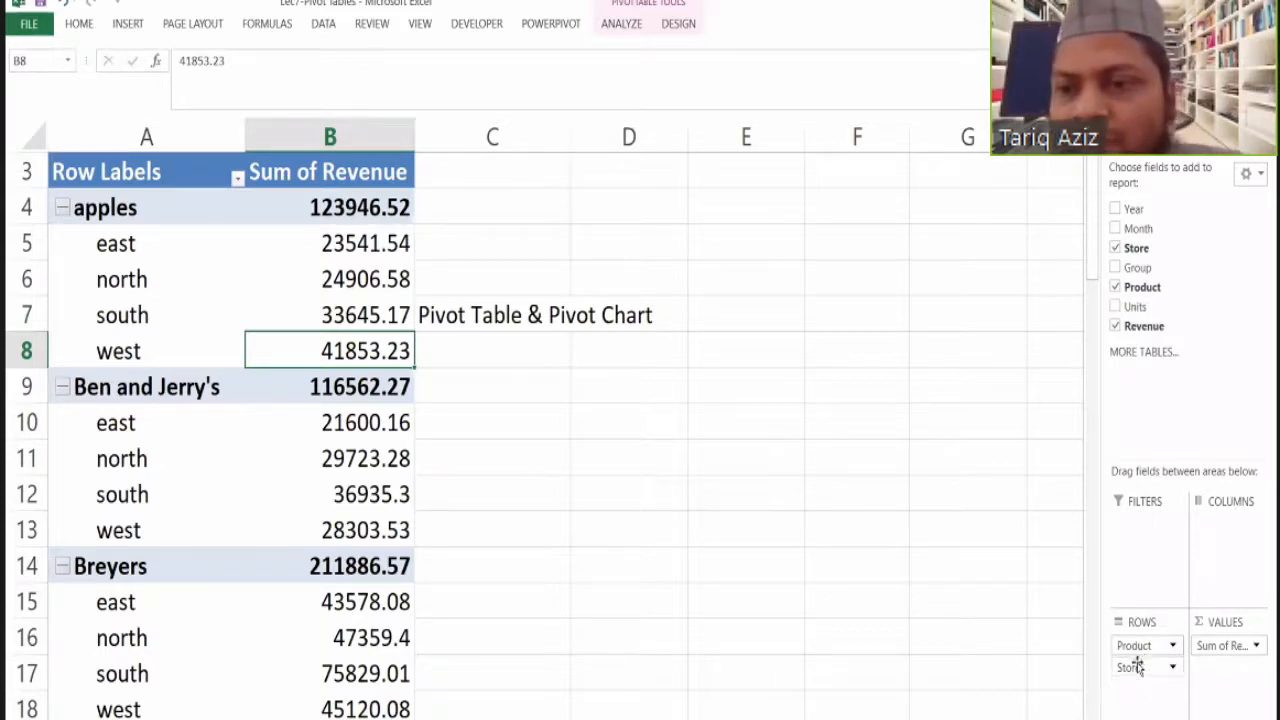
Remove Store and Product from the pivot table rows, and place Year in the columns.
drag(1132, 666, 1170, 415)
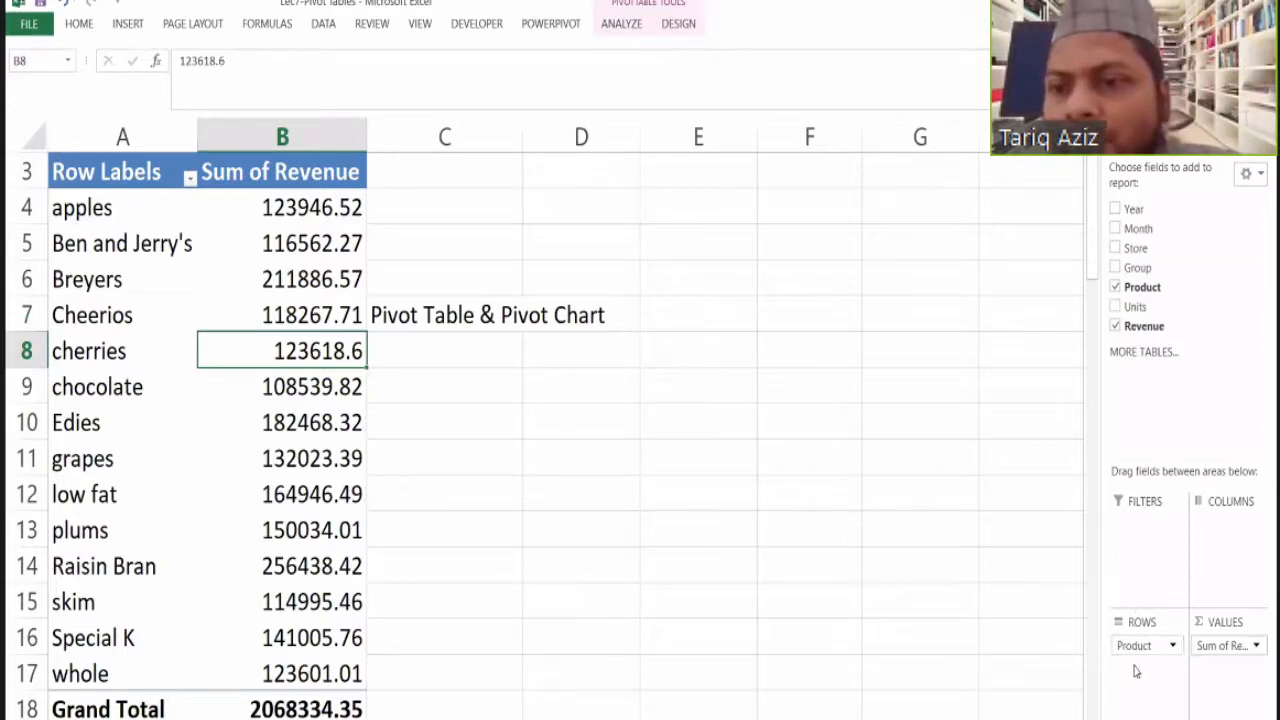
drag(1141, 652, 1172, 402)
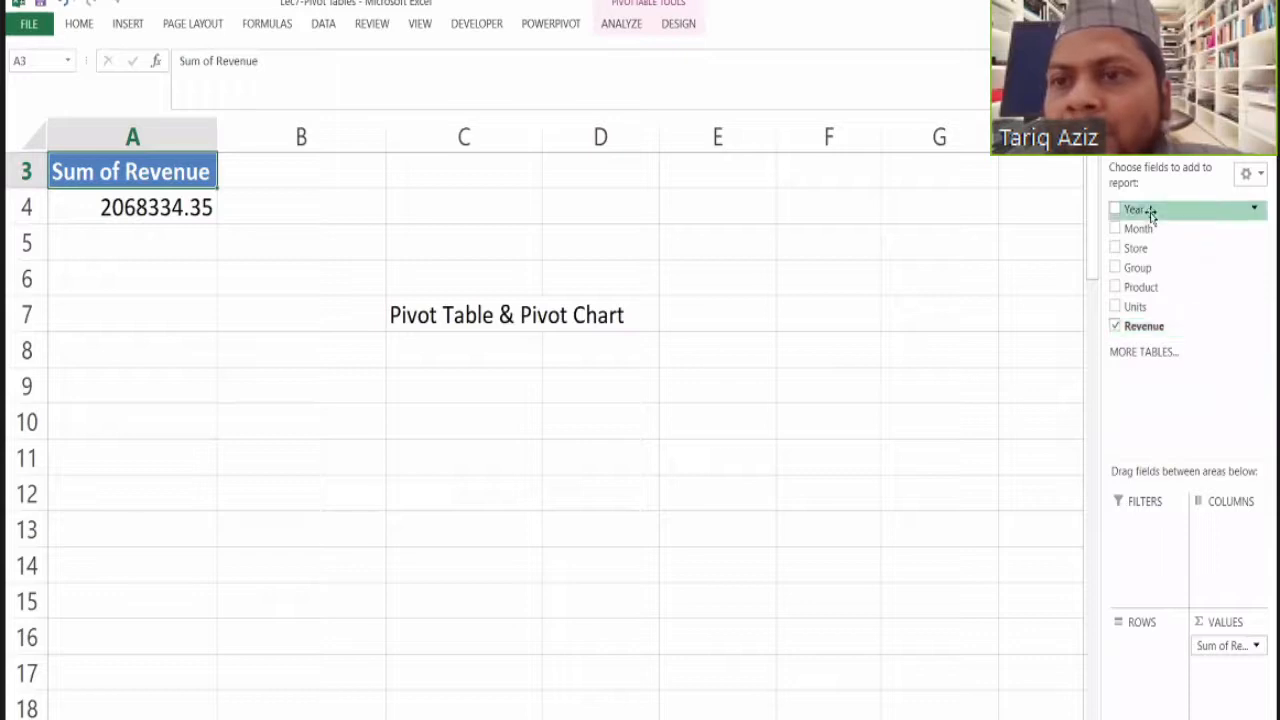
drag(1151, 214, 1240, 533)
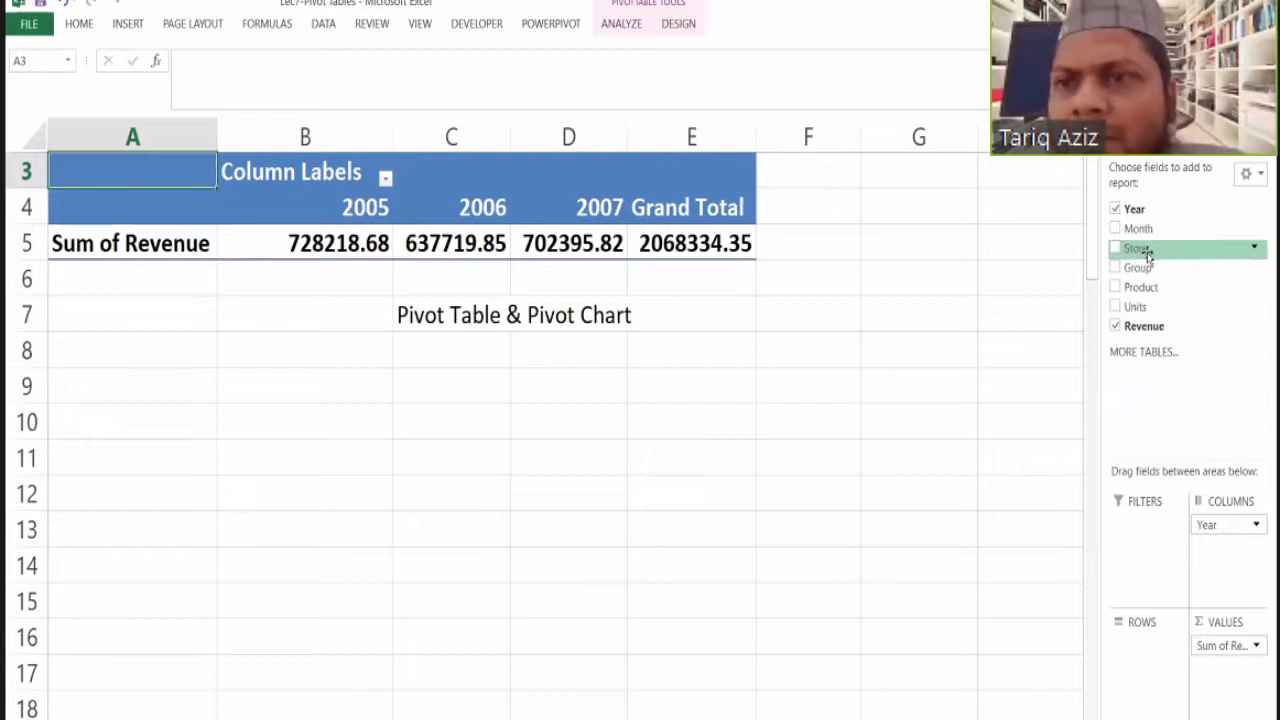
drag(1148, 255, 1144, 666)
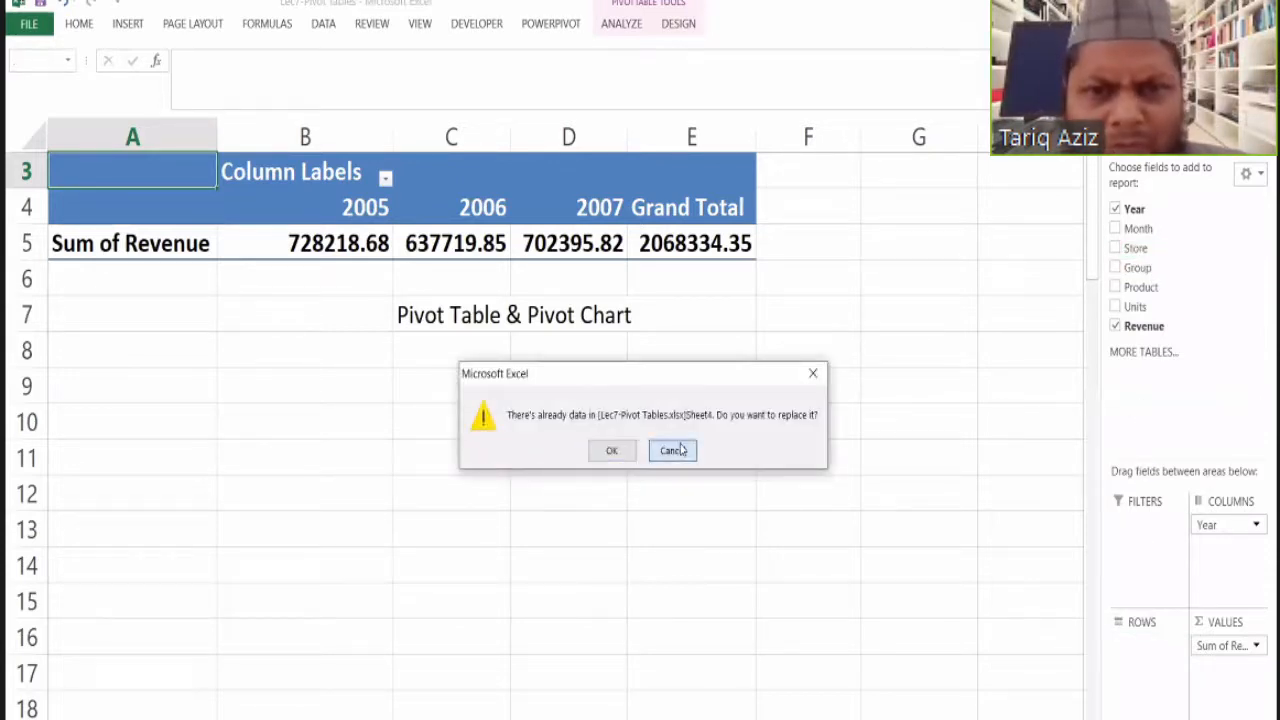
key(Escape)
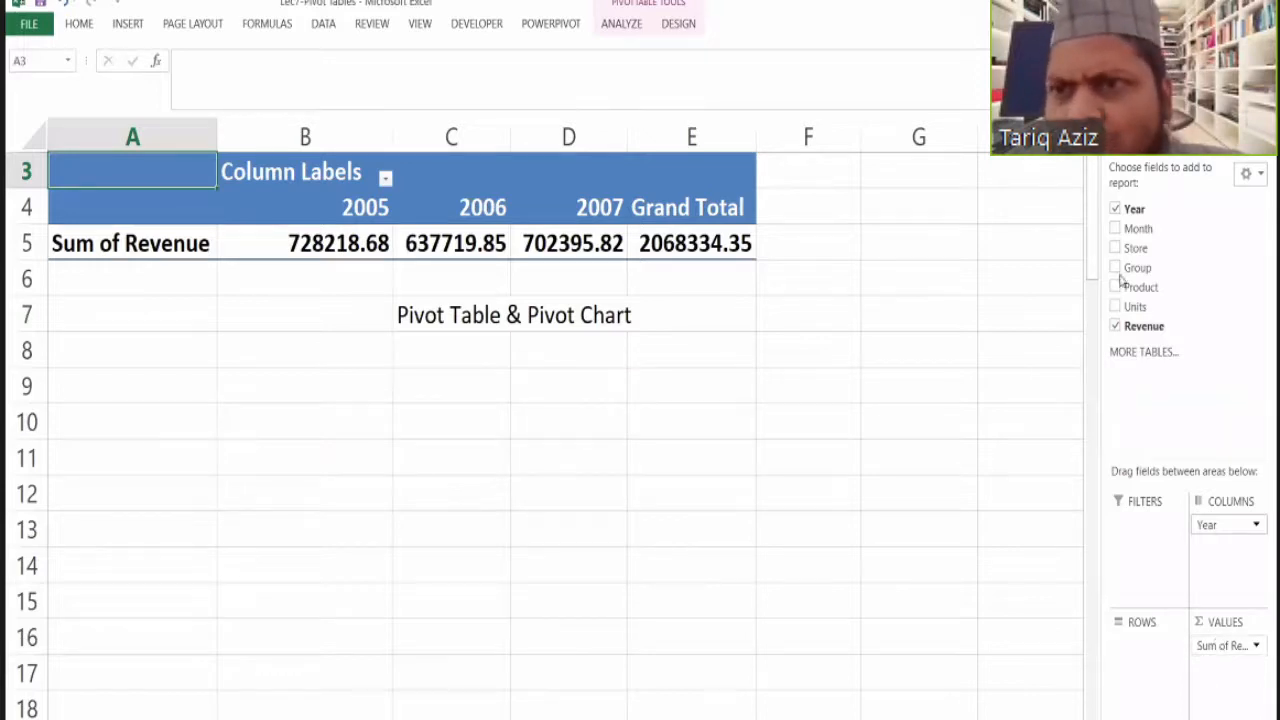
drag(1122, 278, 1134, 683)
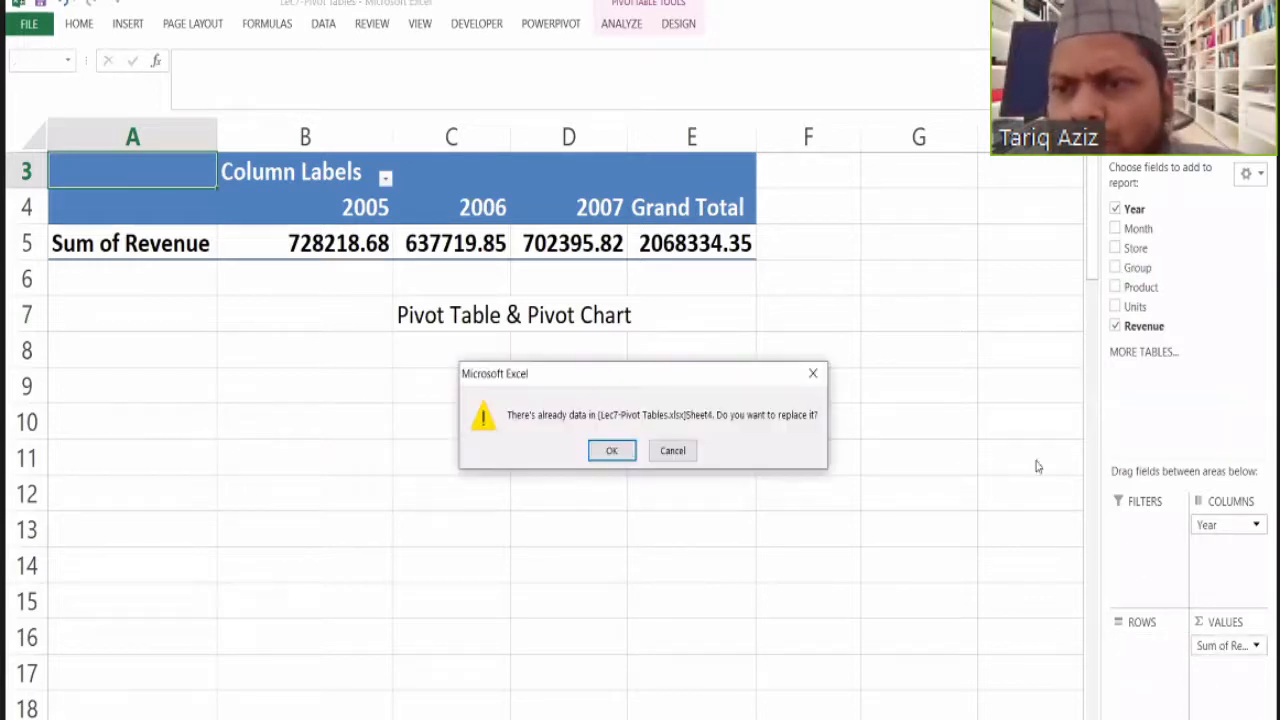
click(814, 374)
Move Year to the pivot table rows and add Product to the columns, replacing the existing sheet data.
drag(1229, 524, 1134, 689)
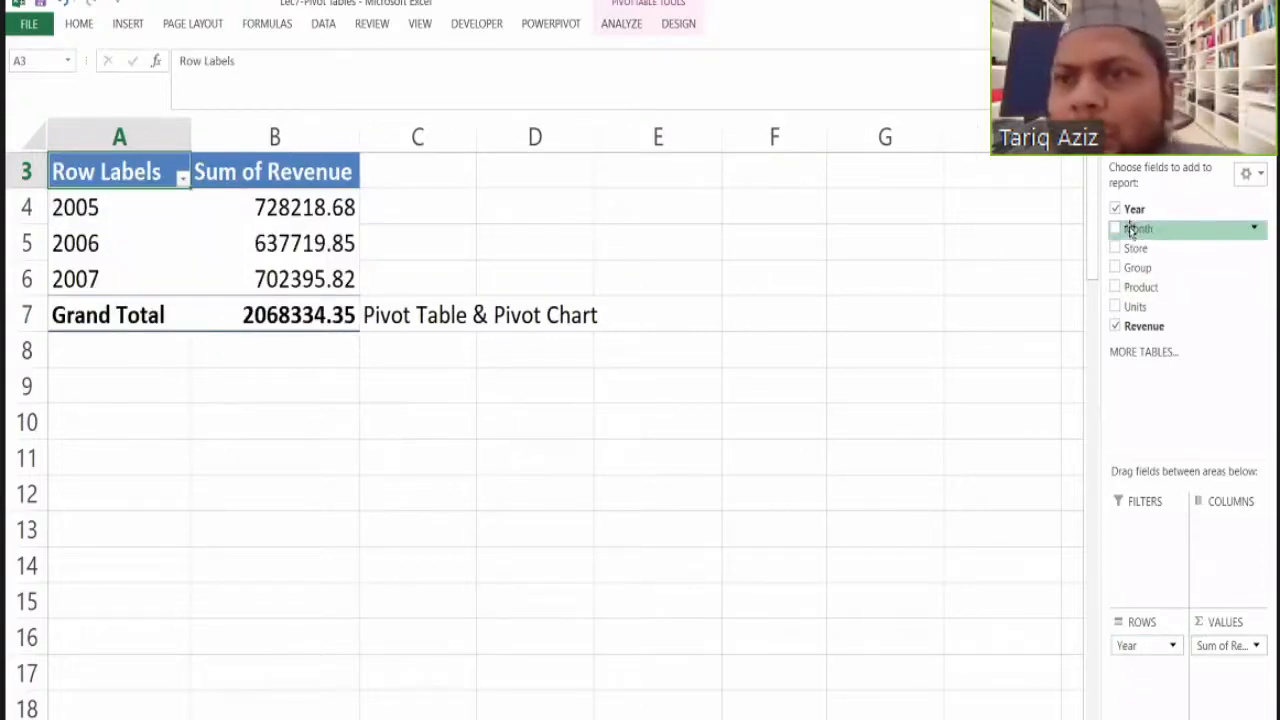
drag(1151, 287, 1237, 584)
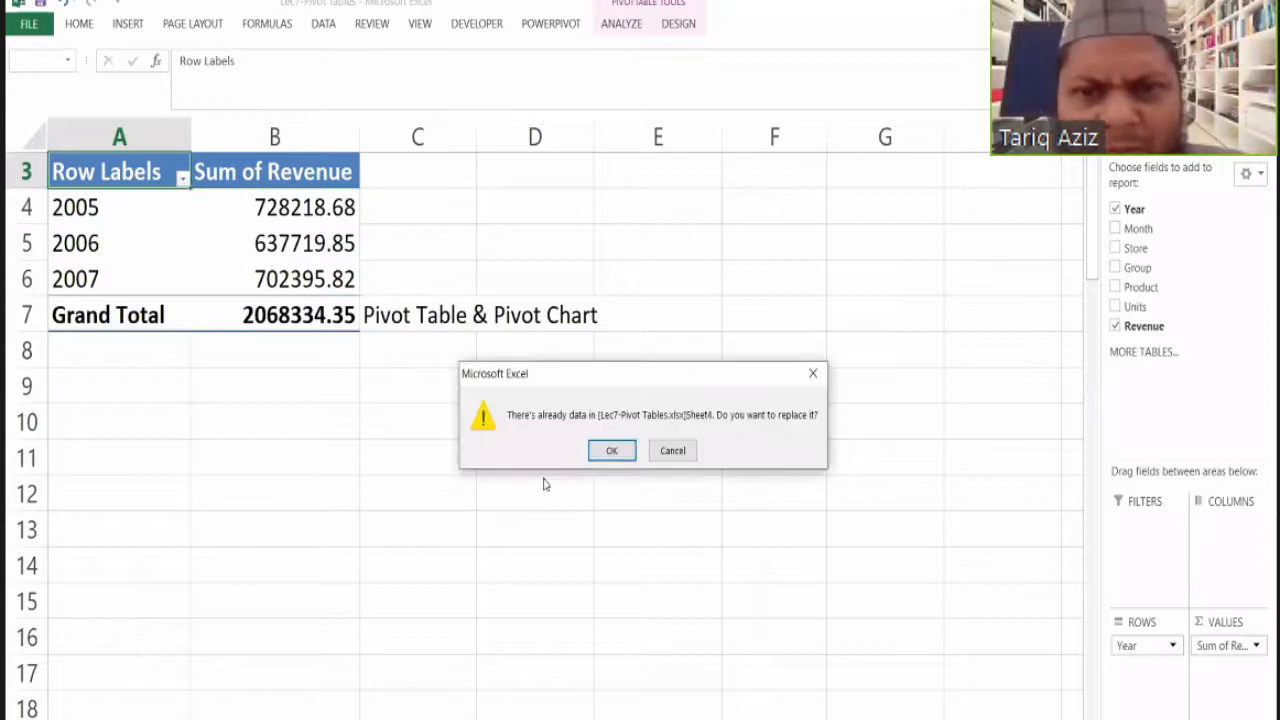
click(613, 451)
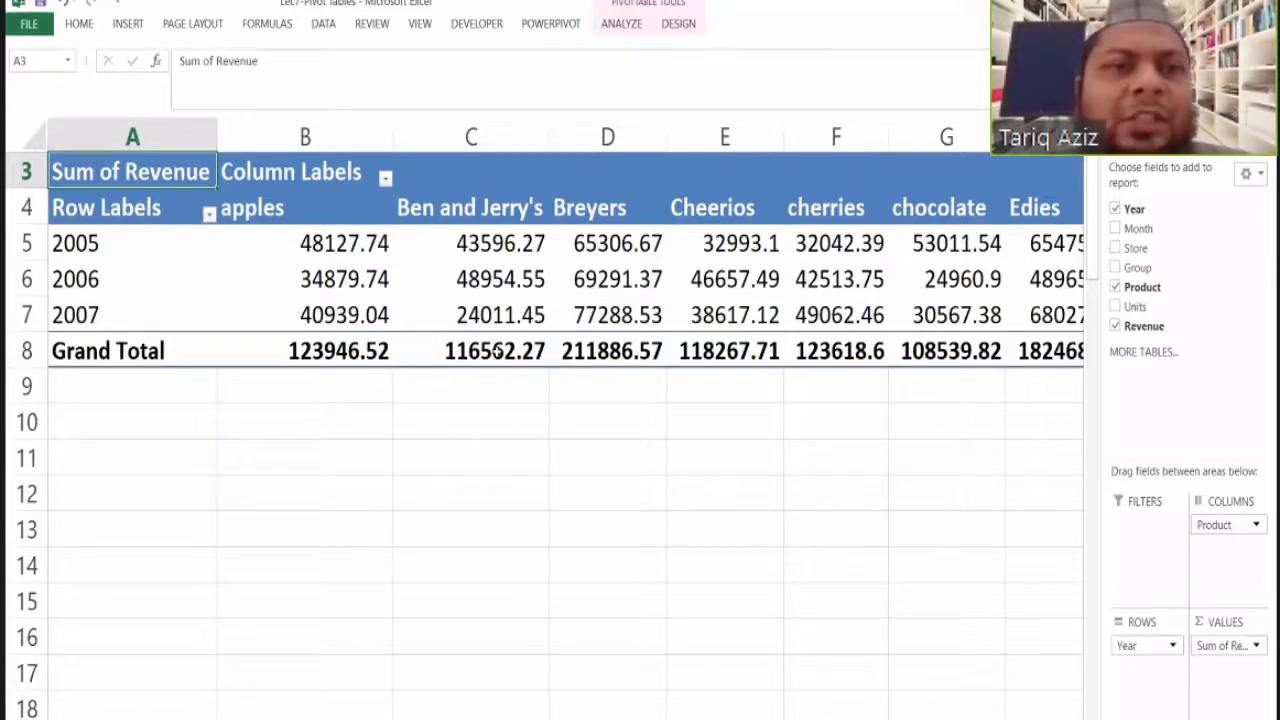
Examine the revenue of each product by year, including the grand totals at the end of the pivot table.
mouse_move(497, 351)
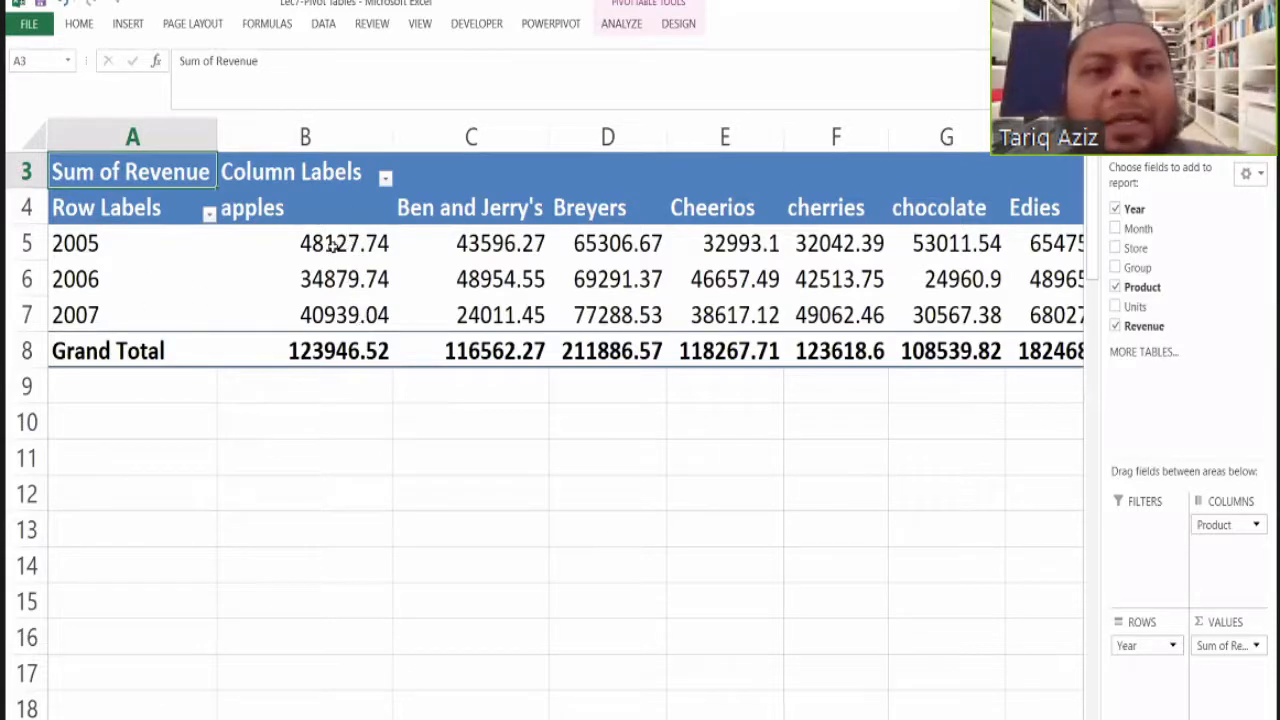
click(503, 241)
click(580, 240)
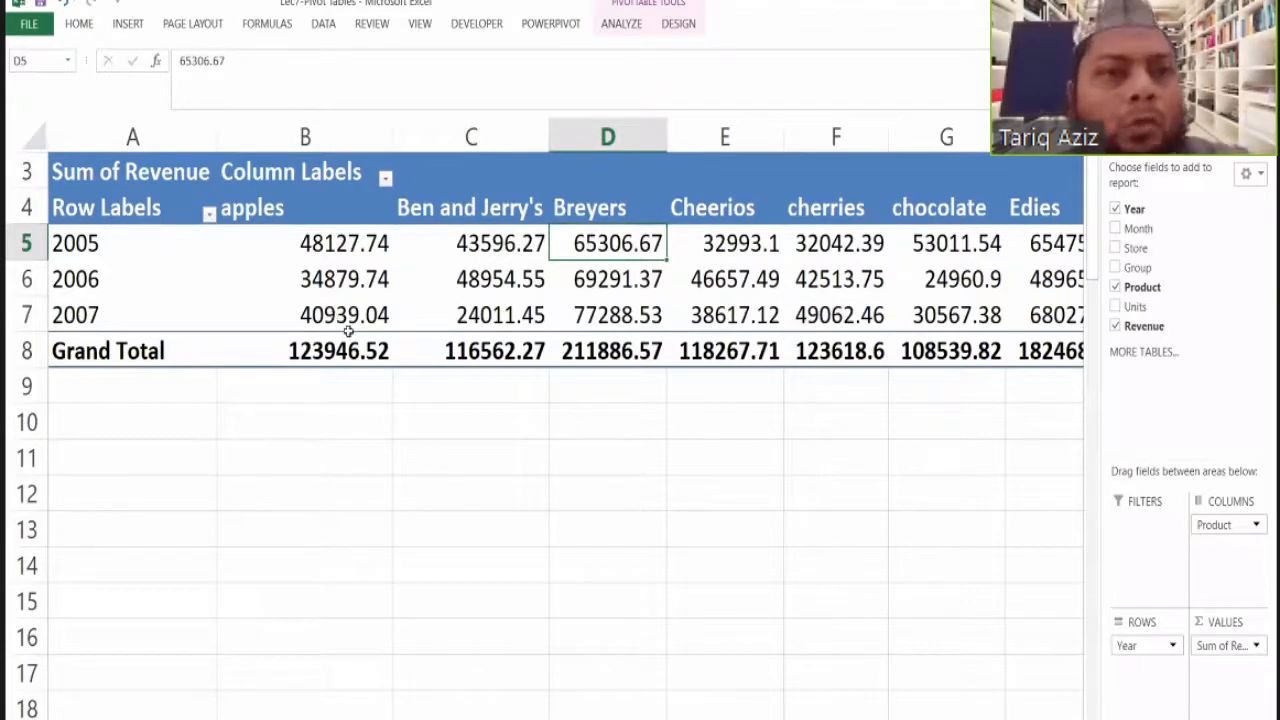
click(633, 289)
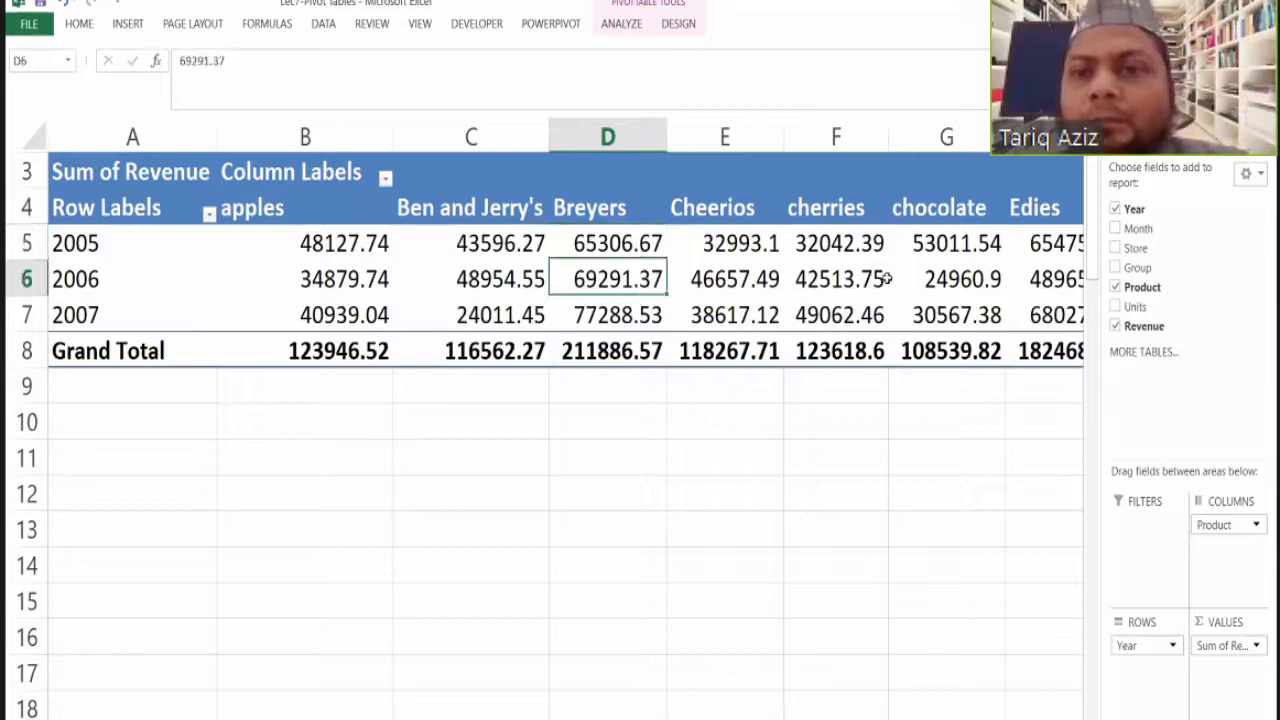
click(1069, 280)
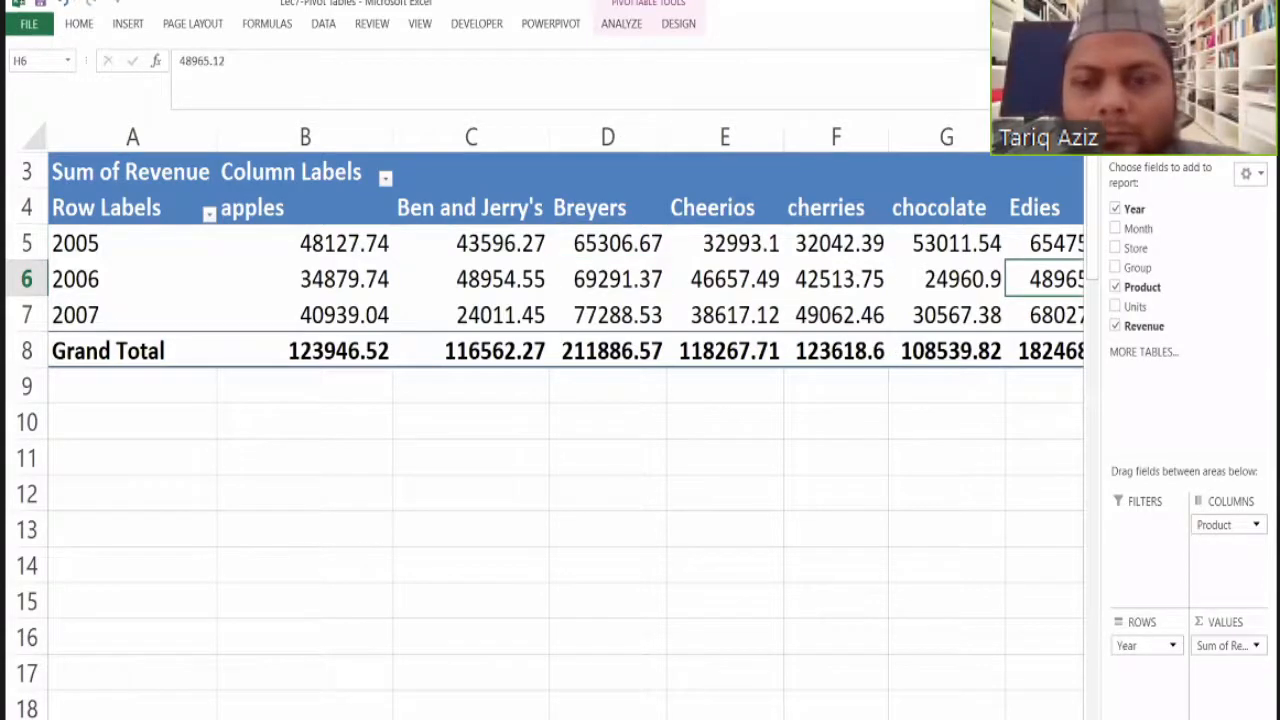
scroll(547, 418, right, 5)
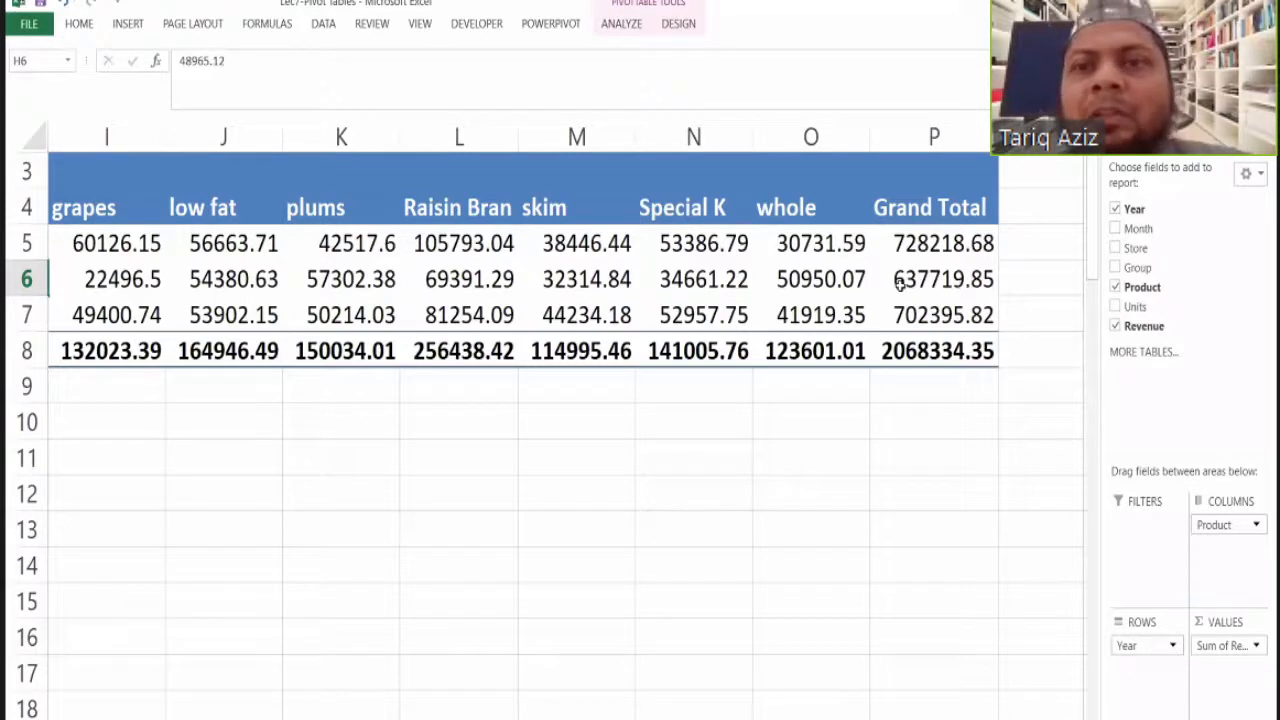
click(922, 350)
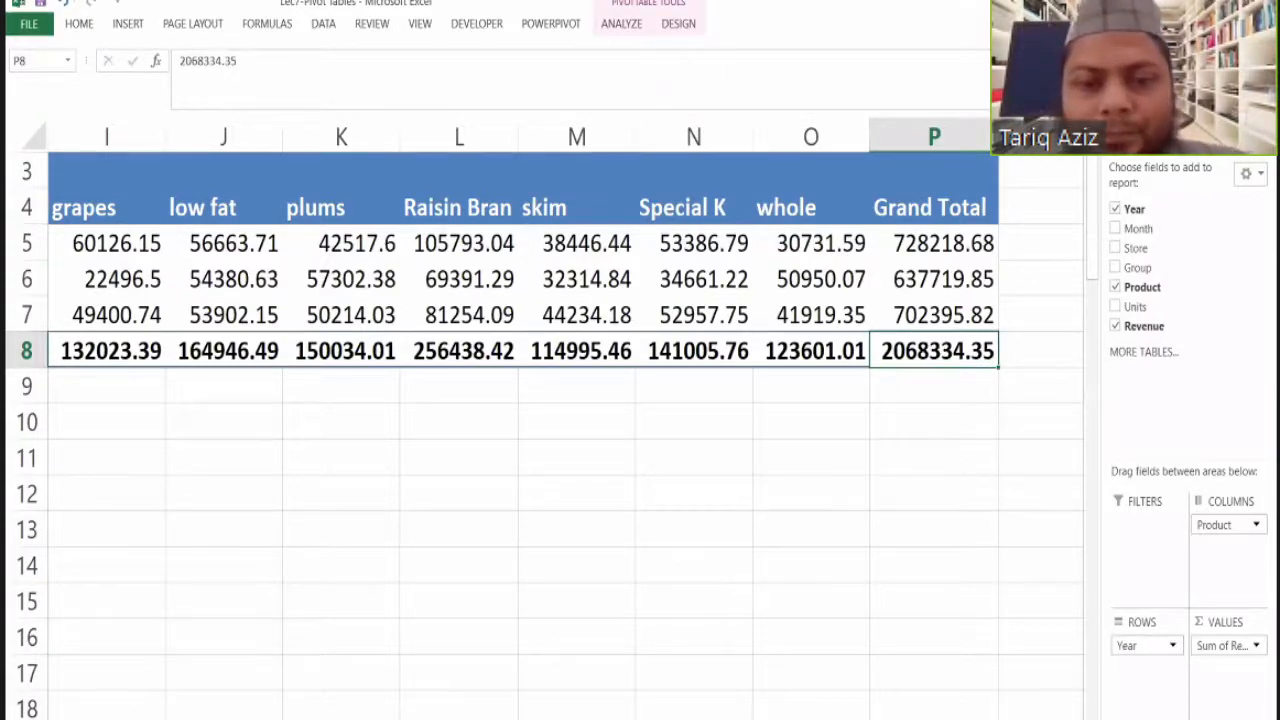
scroll(540, 400, left, 5)
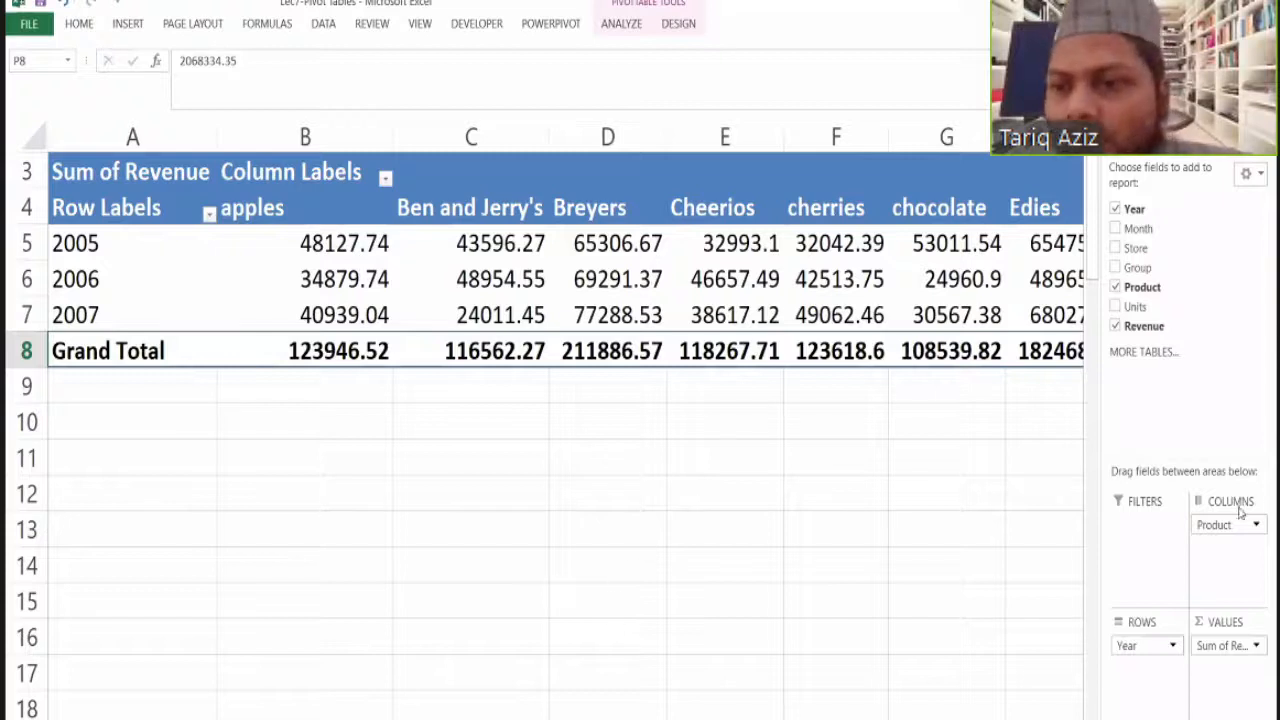
Remove Product from the pivot table columns.
drag(1240, 515, 1164, 400)
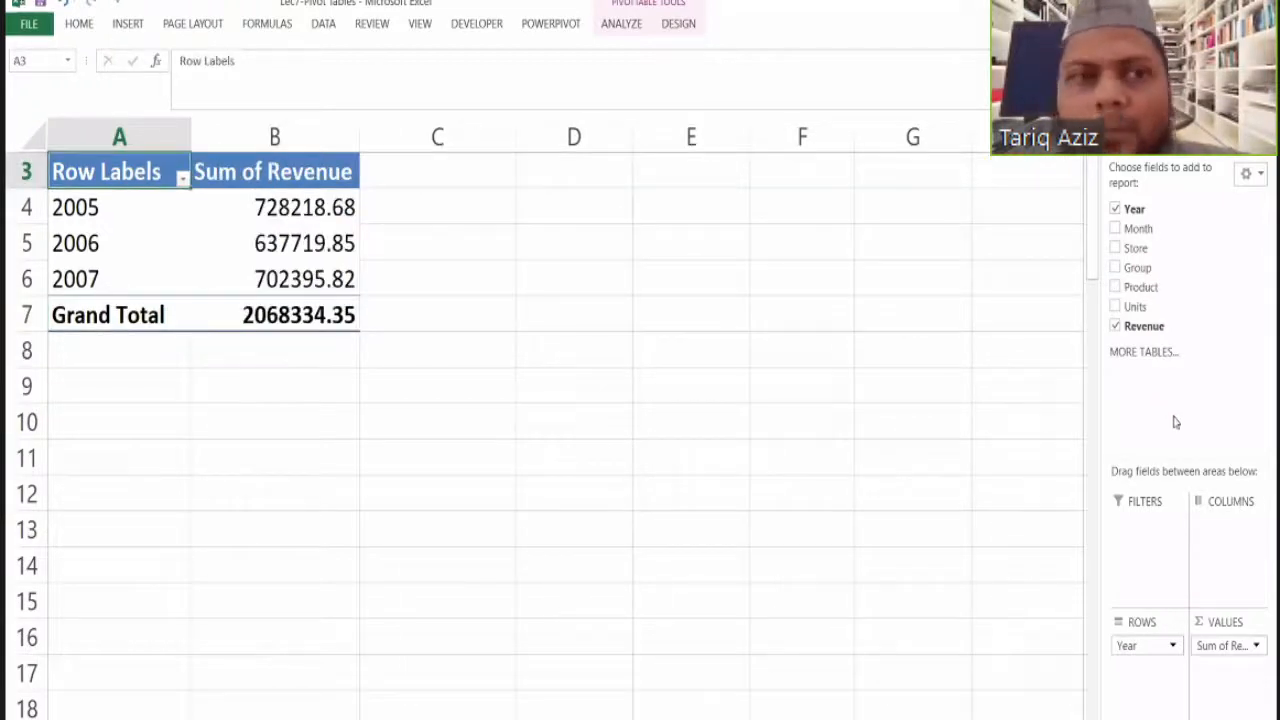
click(74, 26)
click(137, 30)
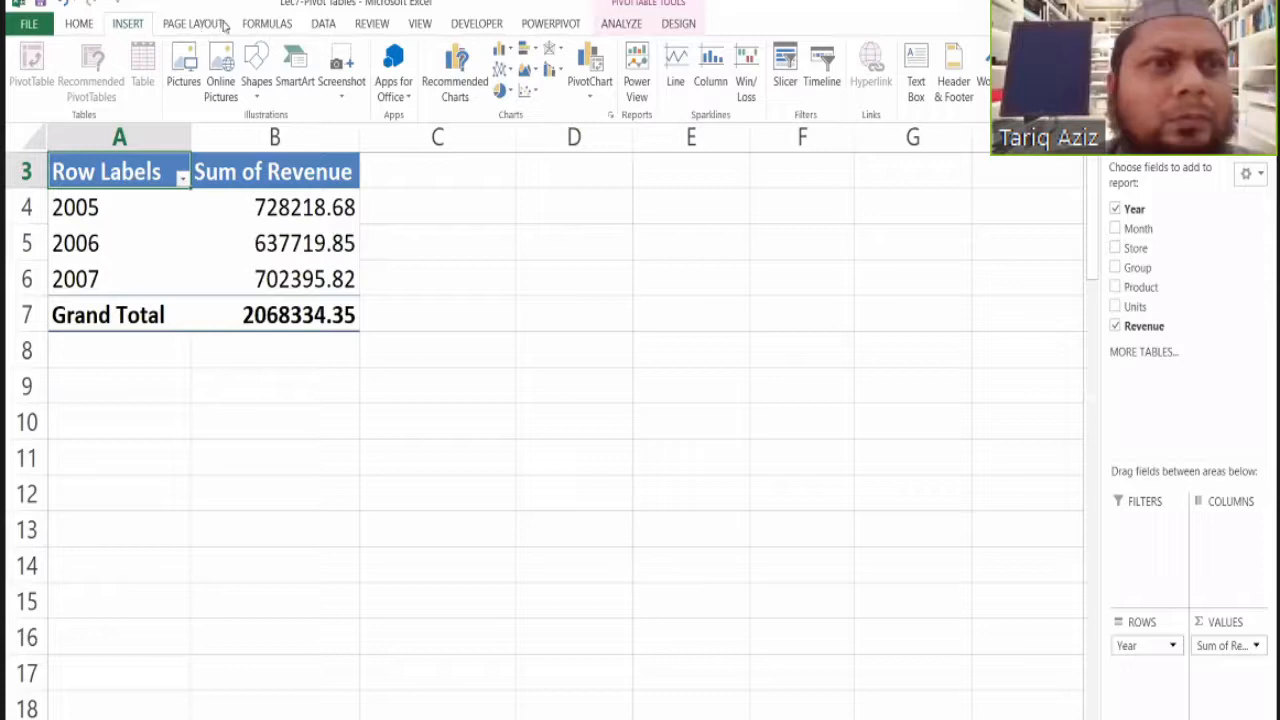
click(190, 26)
click(127, 24)
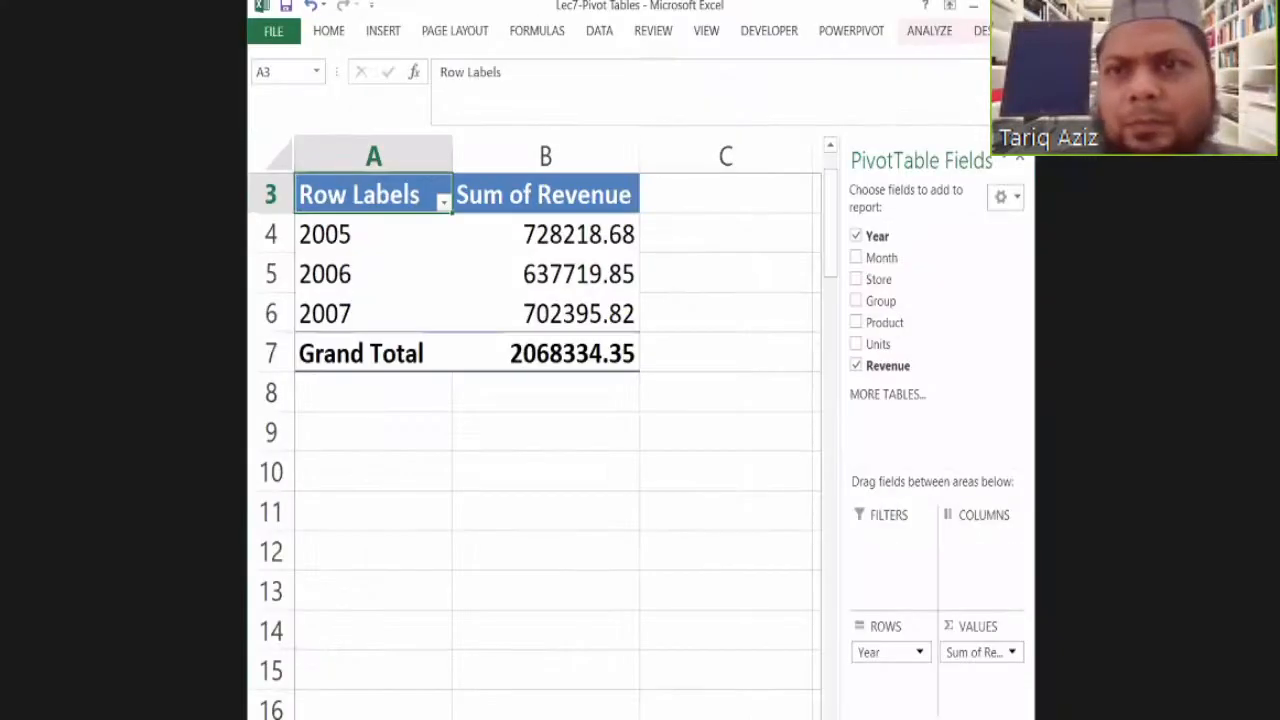
click(324, 32)
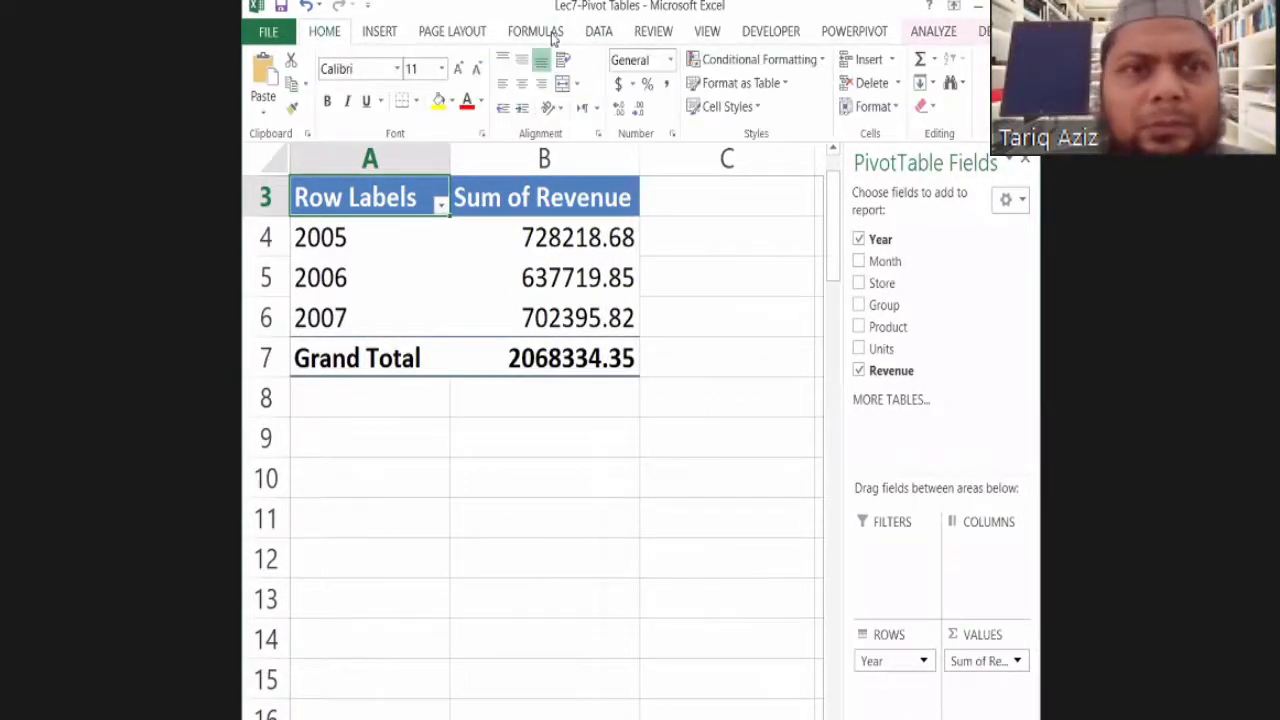
click(600, 32)
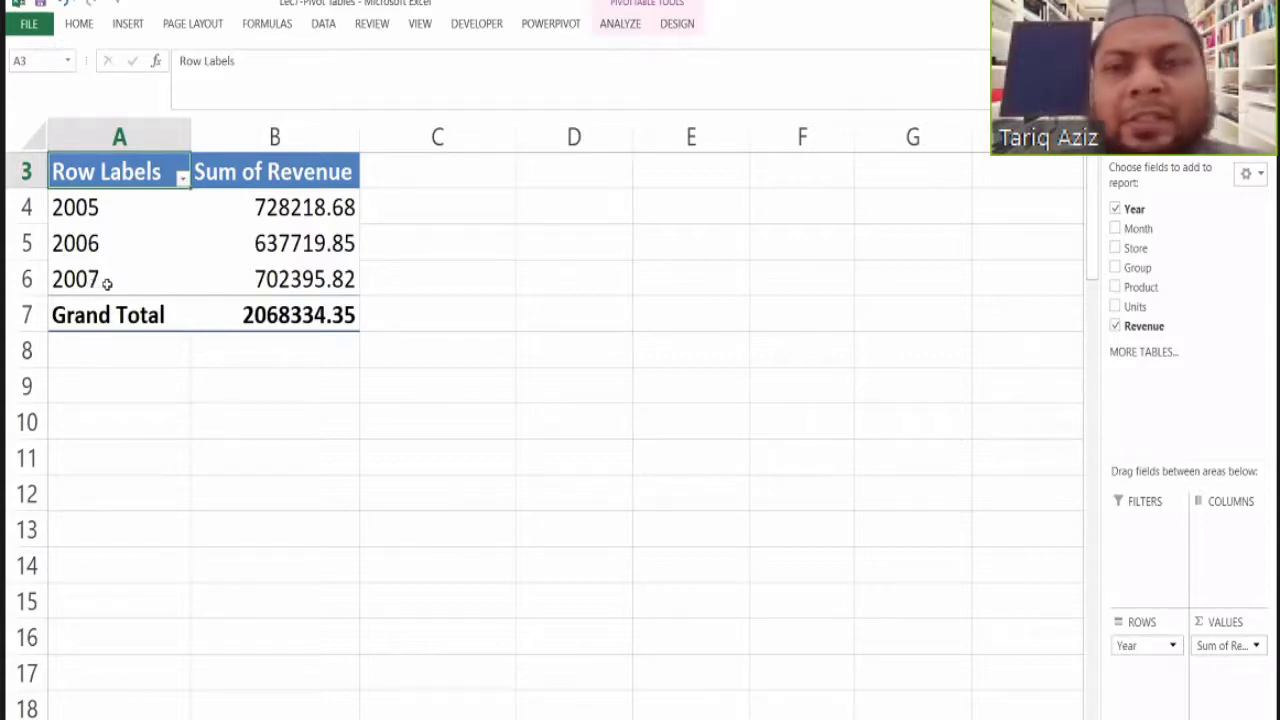
Filter the pivot table's row labels to exclude 2005, keeping 2006 and 2007.
click(182, 178)
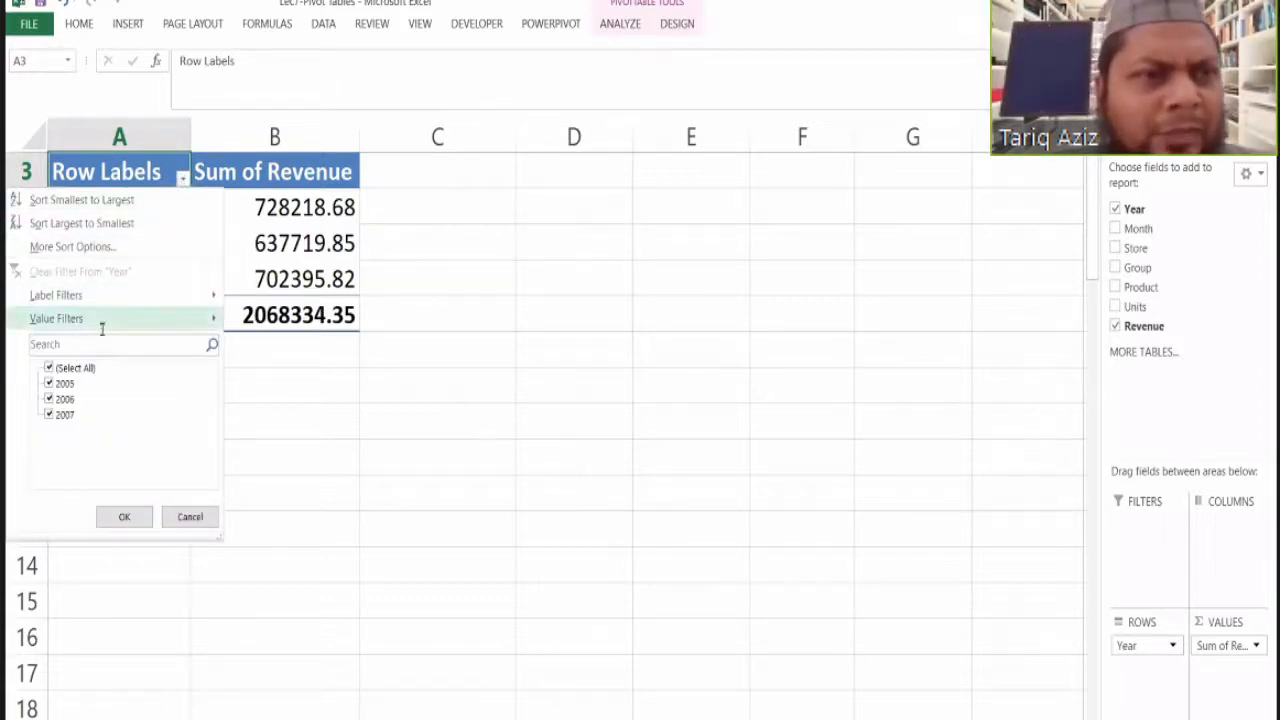
click(49, 383)
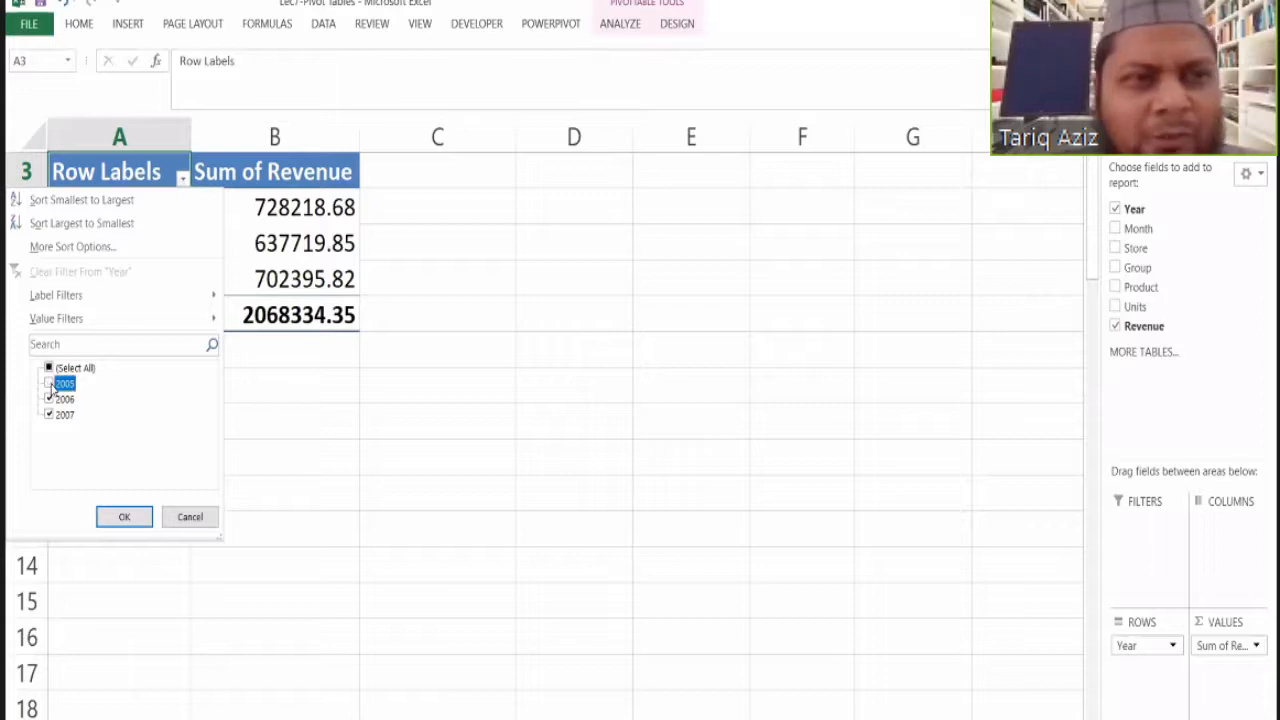
click(121, 519)
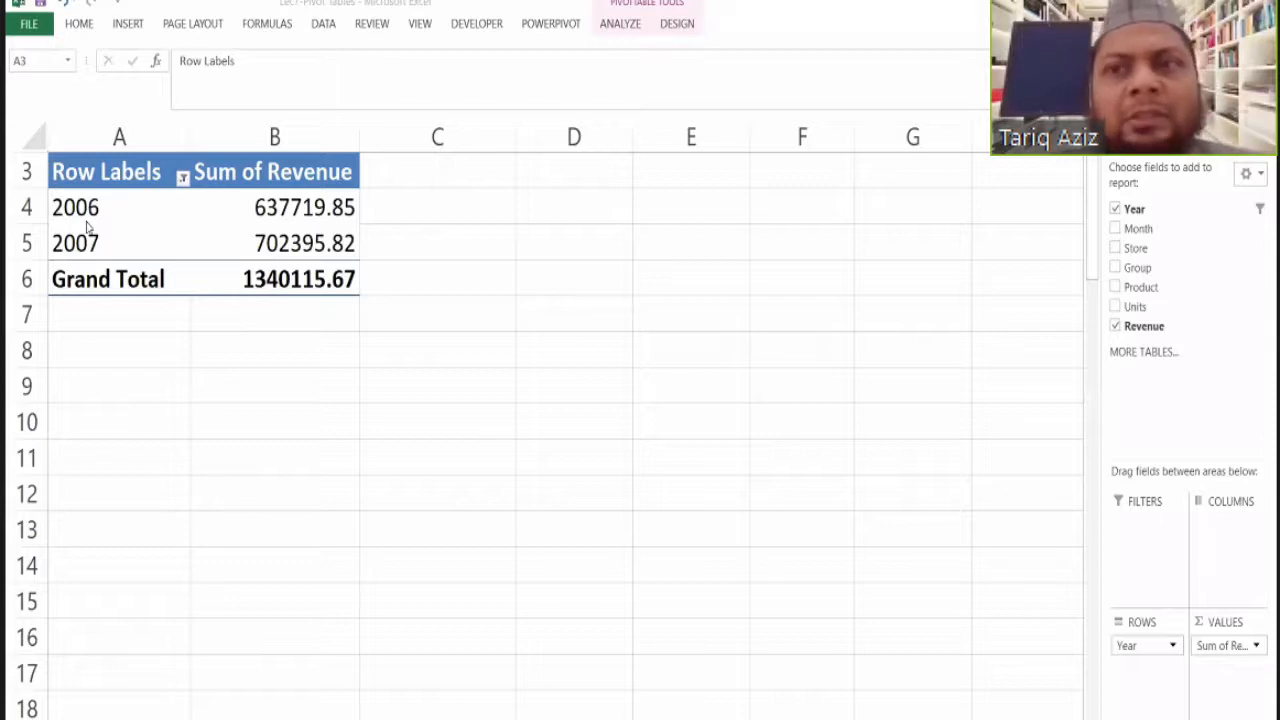
click(183, 185)
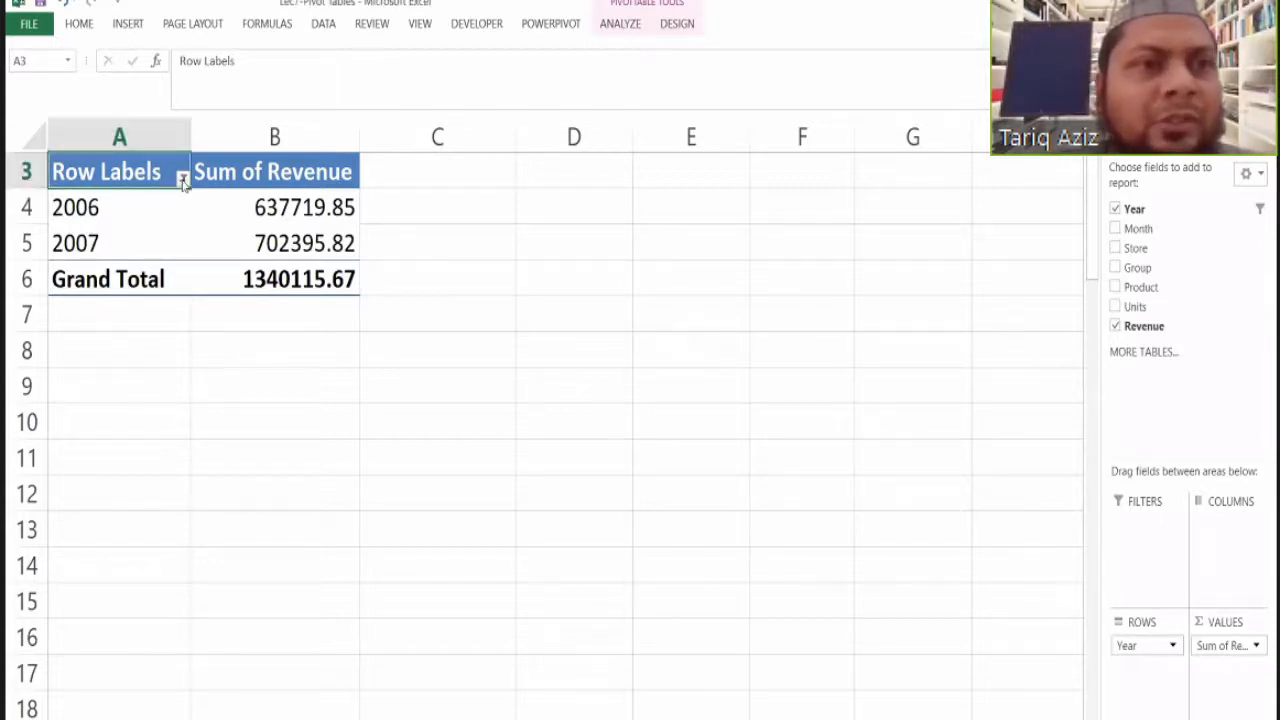
click(183, 180)
click(48, 385)
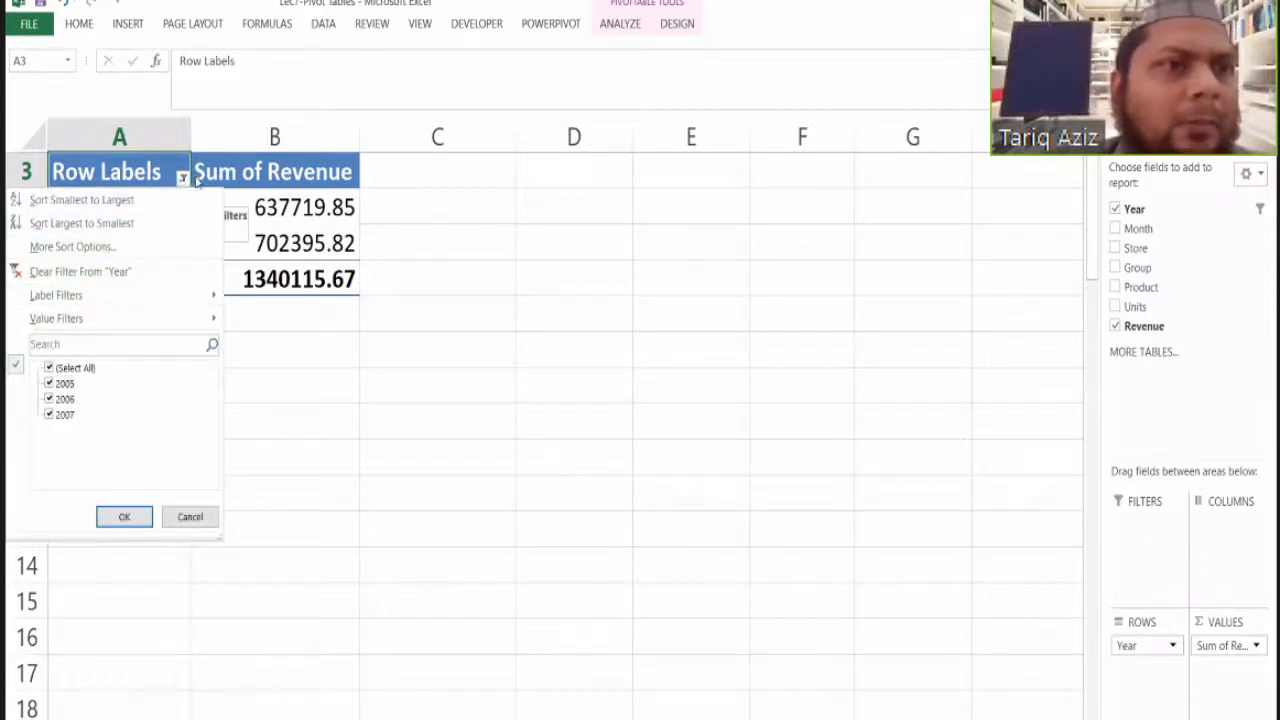
click(269, 334)
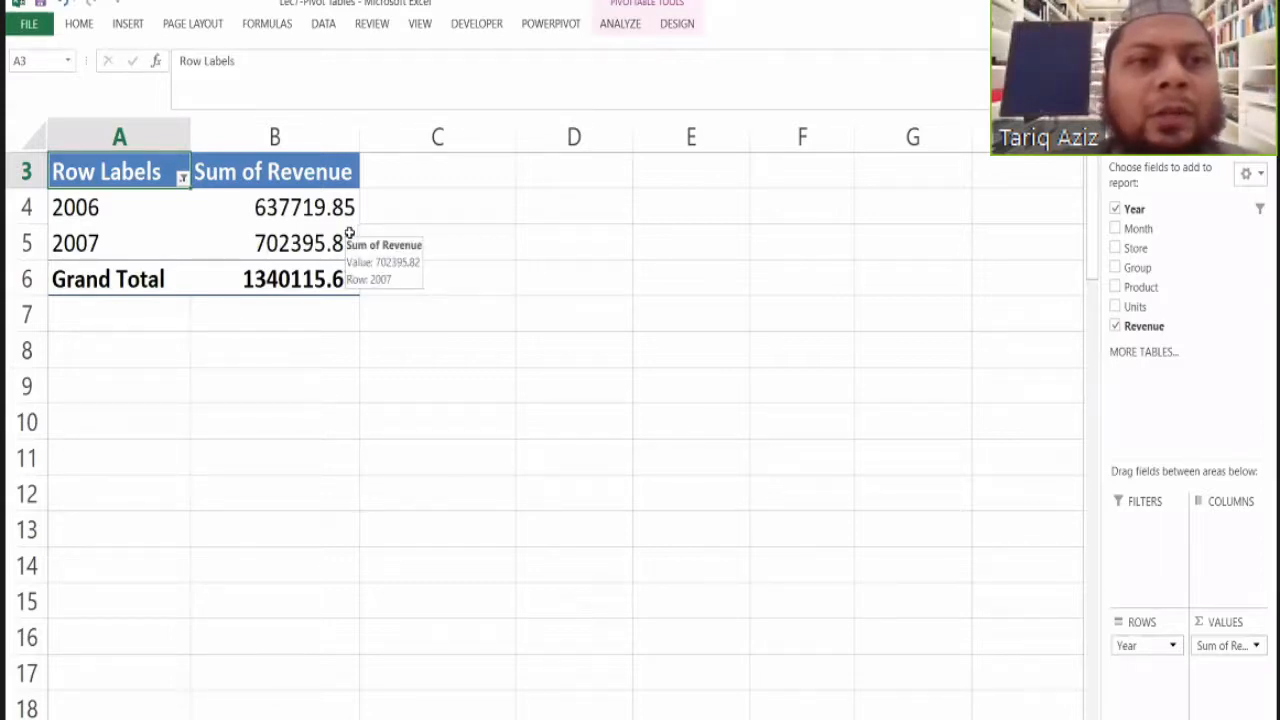
Examine the summary calculation types offered for the pivot table's Revenue value field, without applying any change.
click(320, 218)
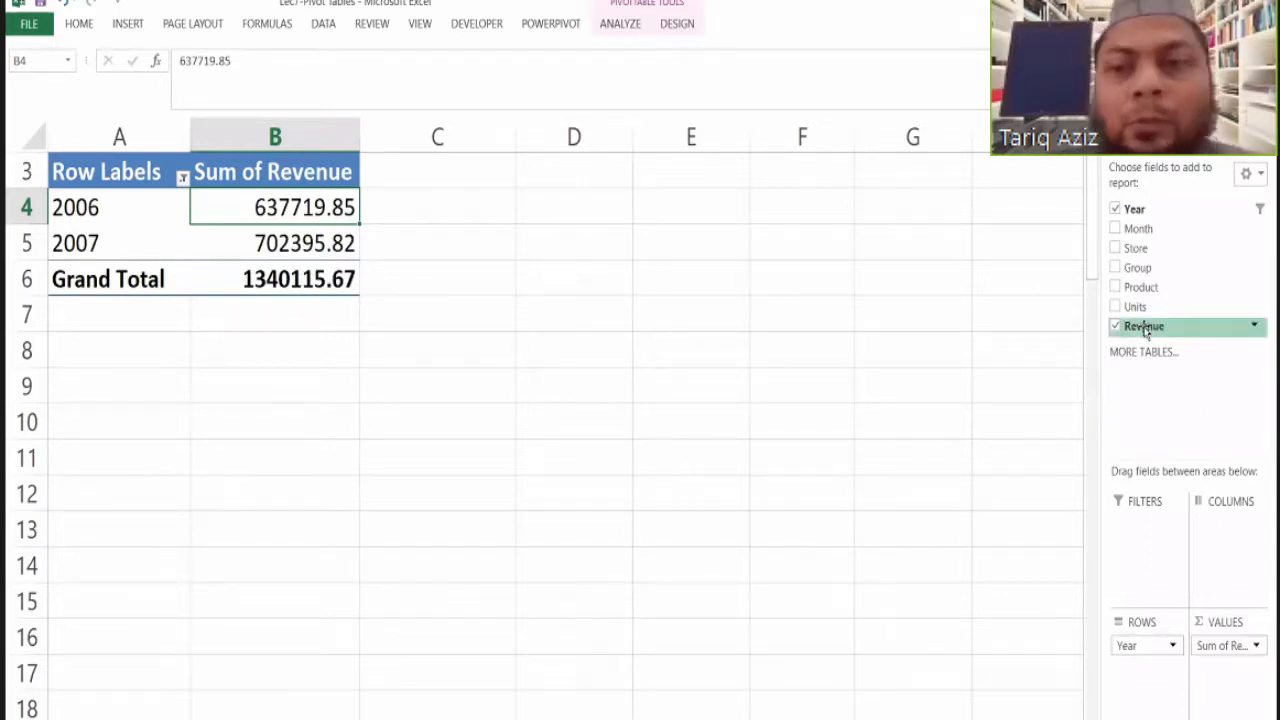
click(314, 172)
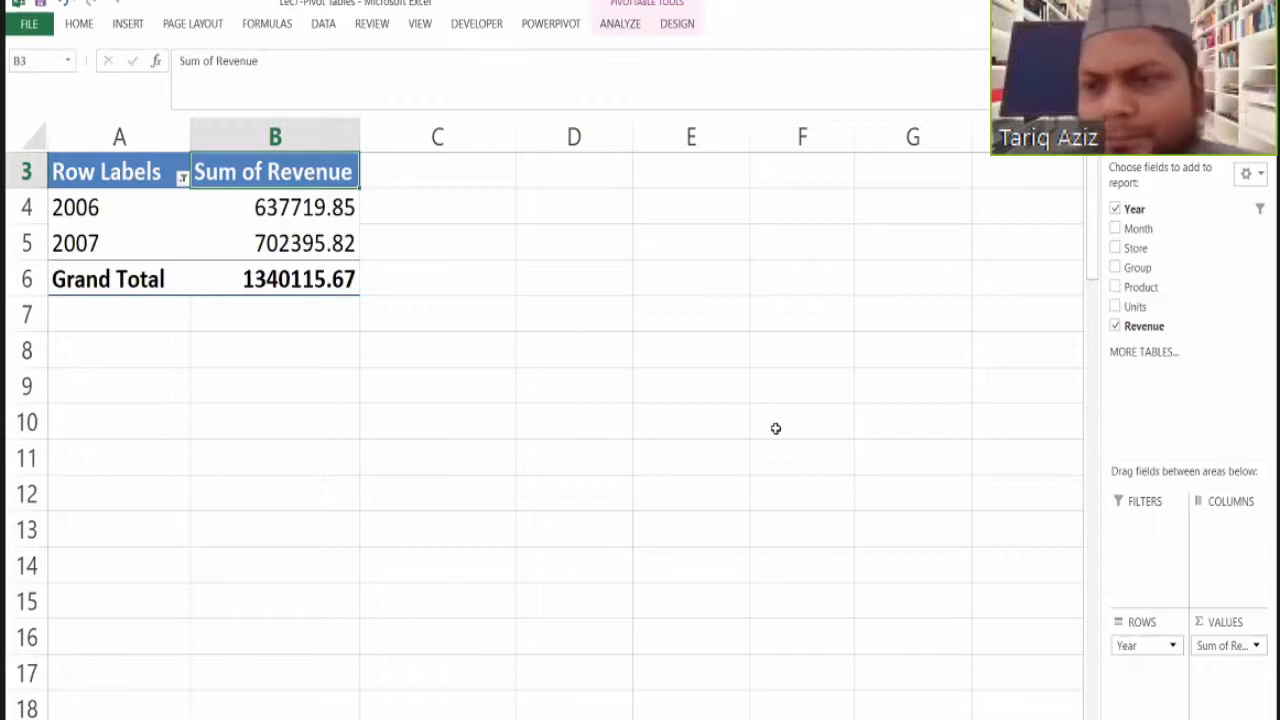
click(1257, 646)
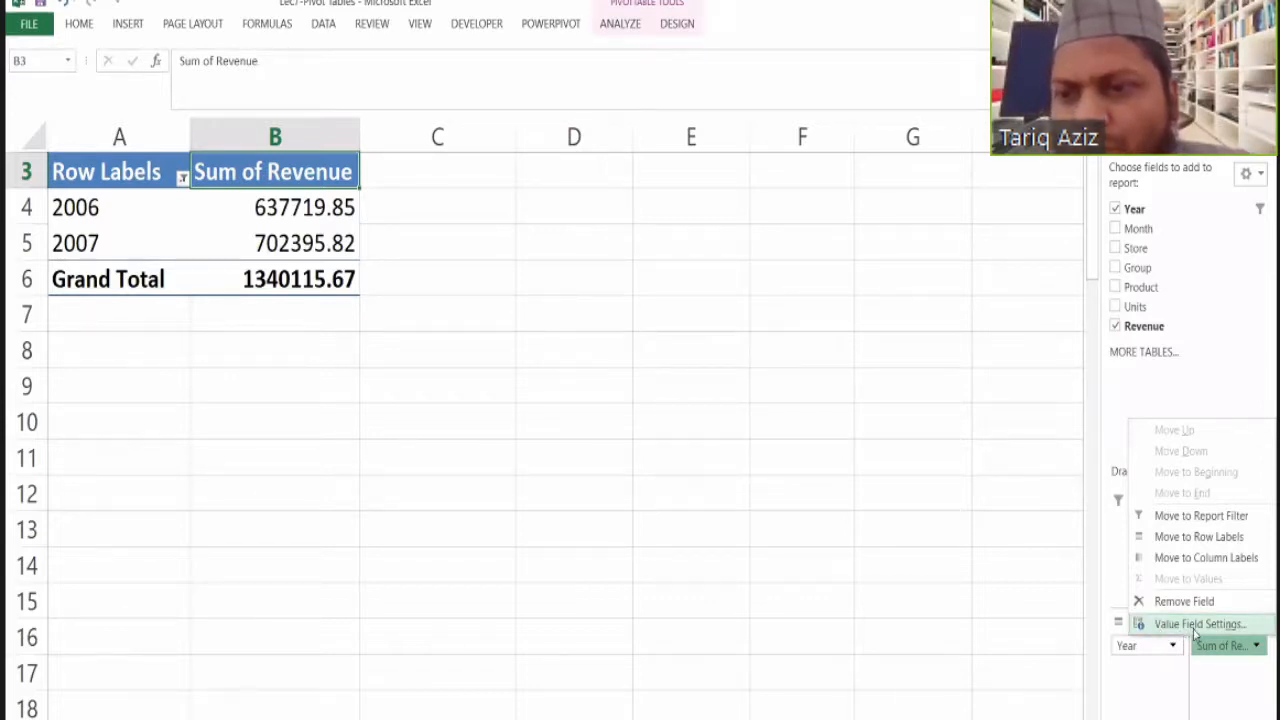
click(1195, 626)
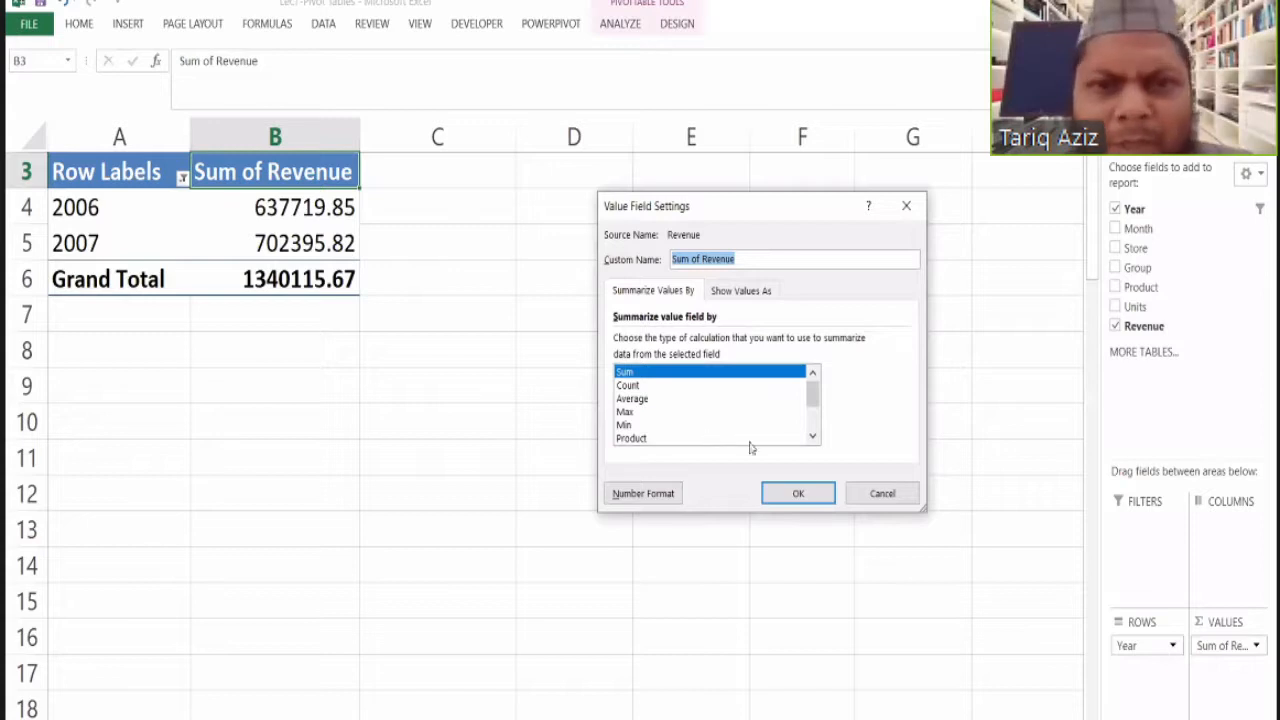
click(813, 437)
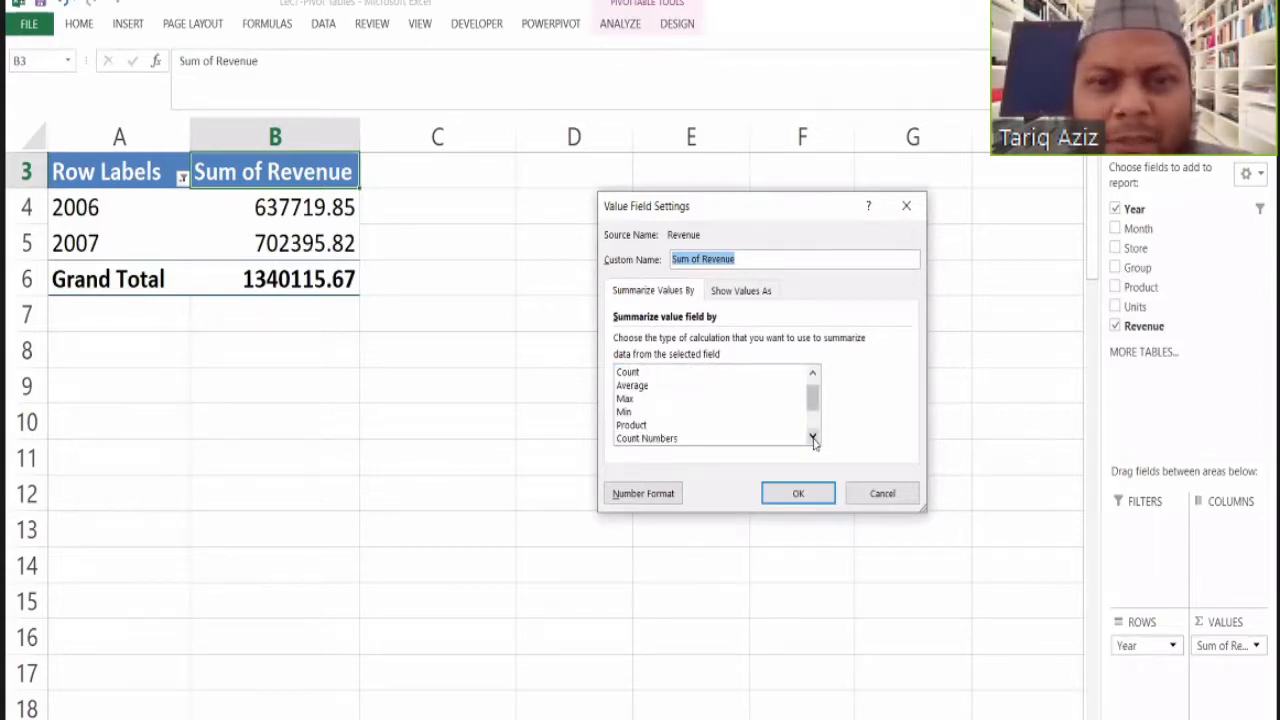
click(812, 372)
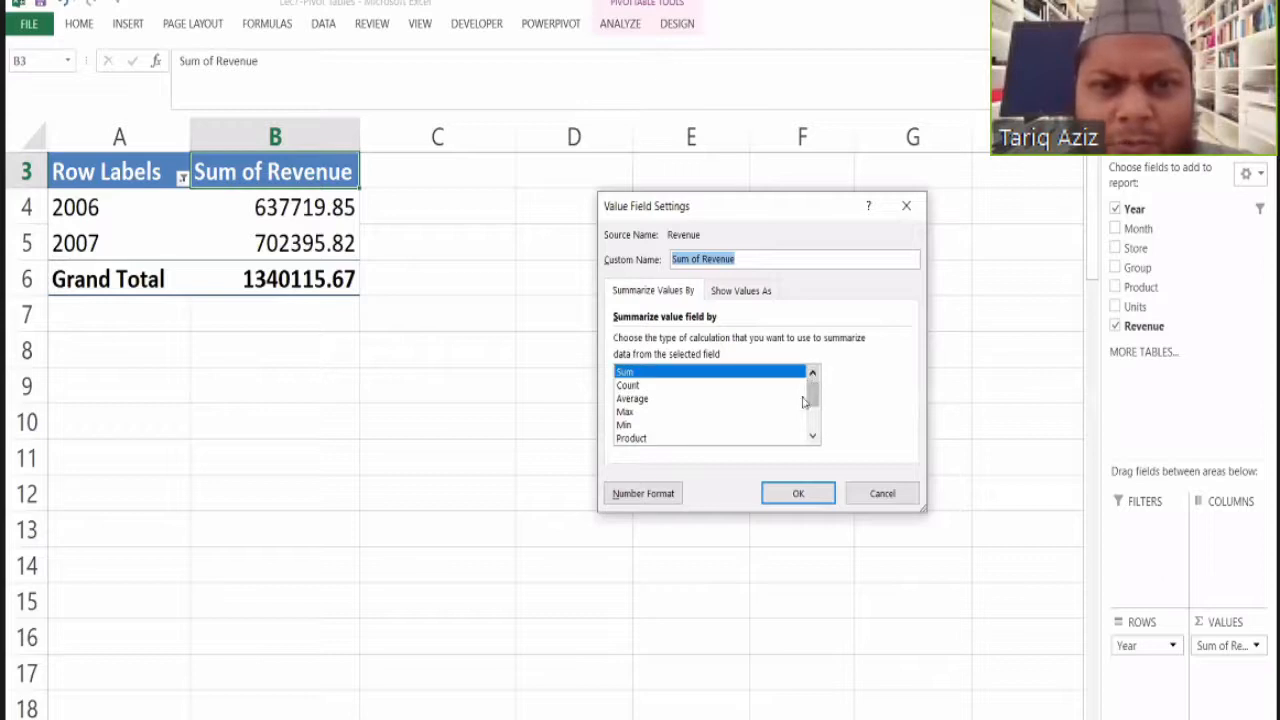
click(813, 439)
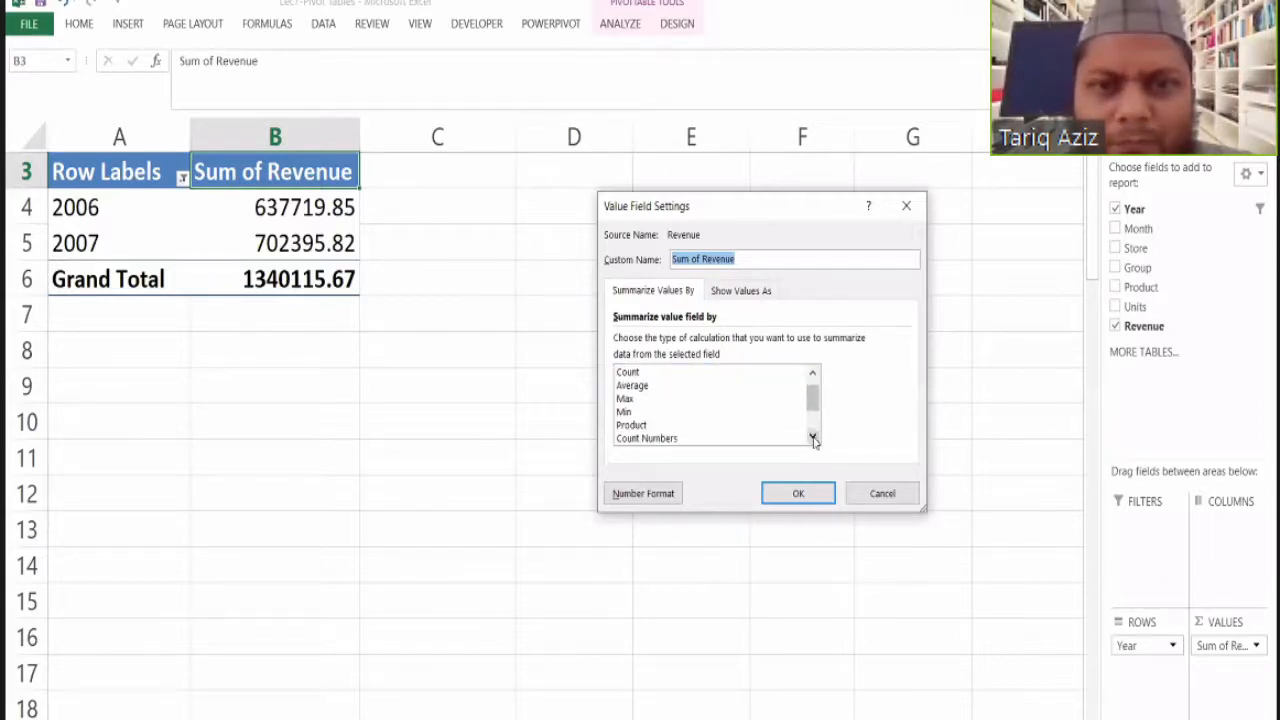
click(813, 439)
click(813, 439)
click(813, 439)
click(813, 439)
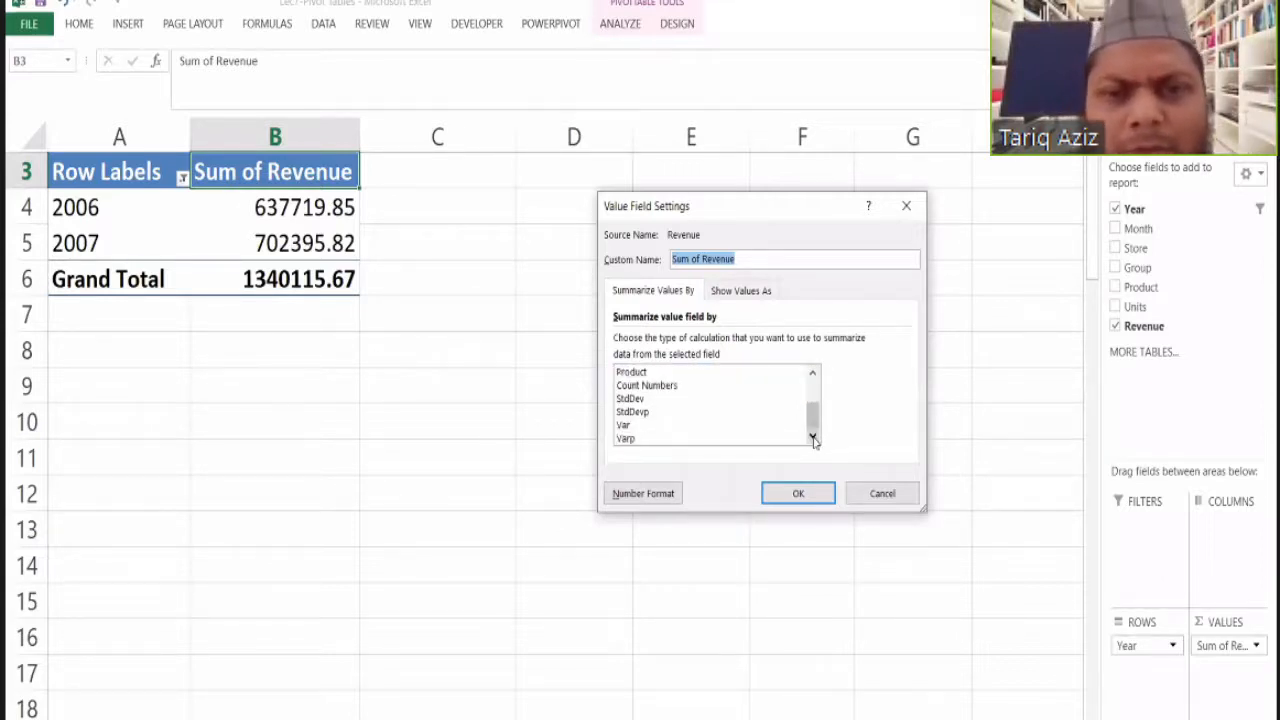
click(813, 375)
click(813, 375)
click(813, 375)
click(813, 375)
click(813, 375)
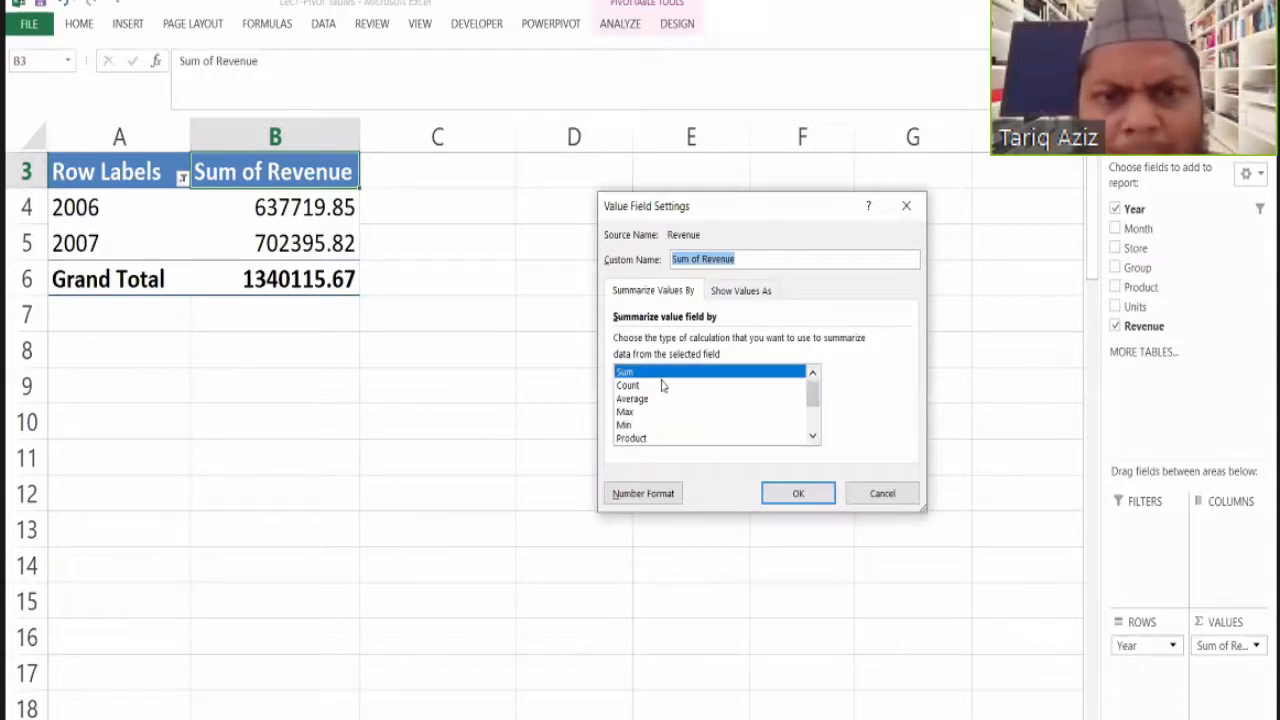
key(Down)
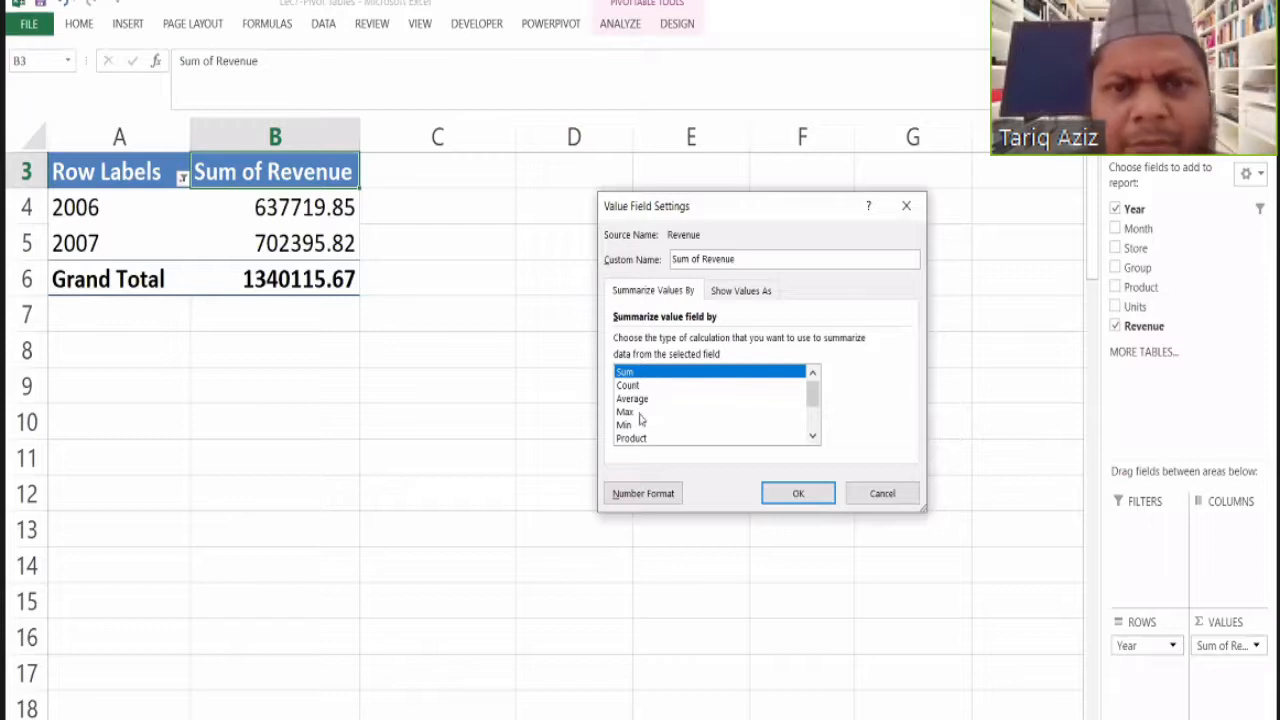
click(632, 400)
click(634, 412)
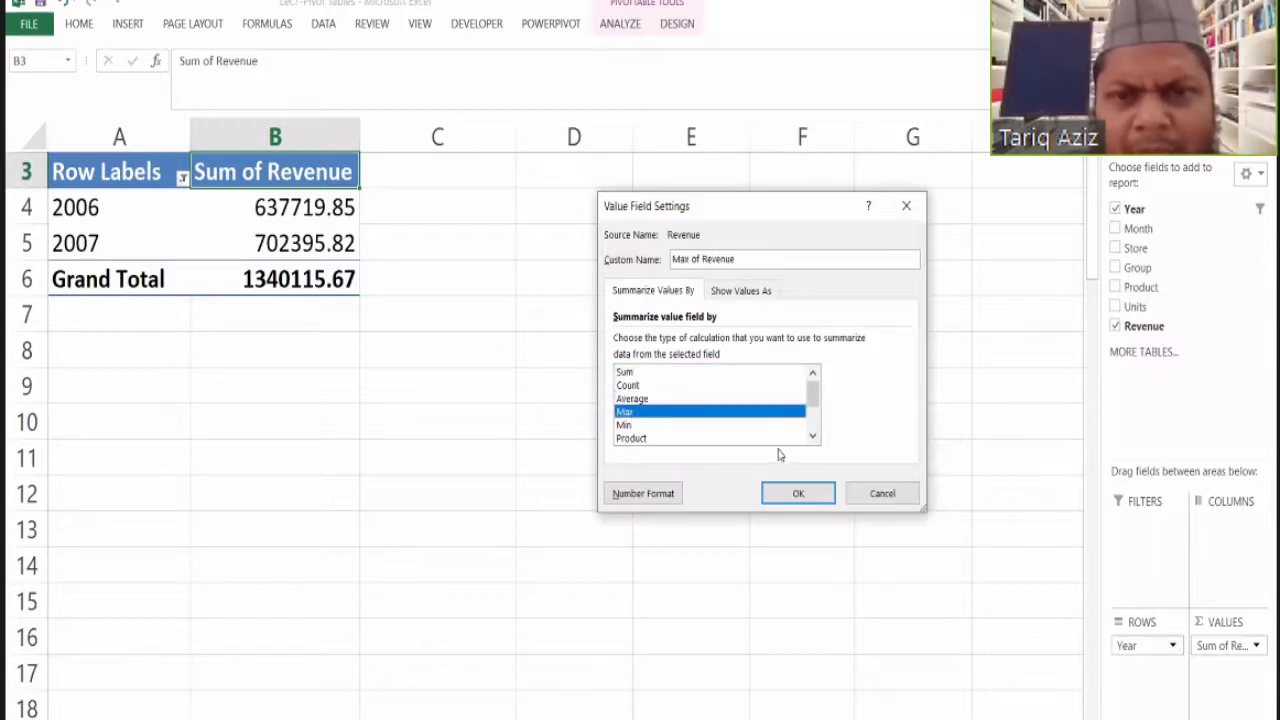
click(813, 437)
click(813, 437)
click(813, 437)
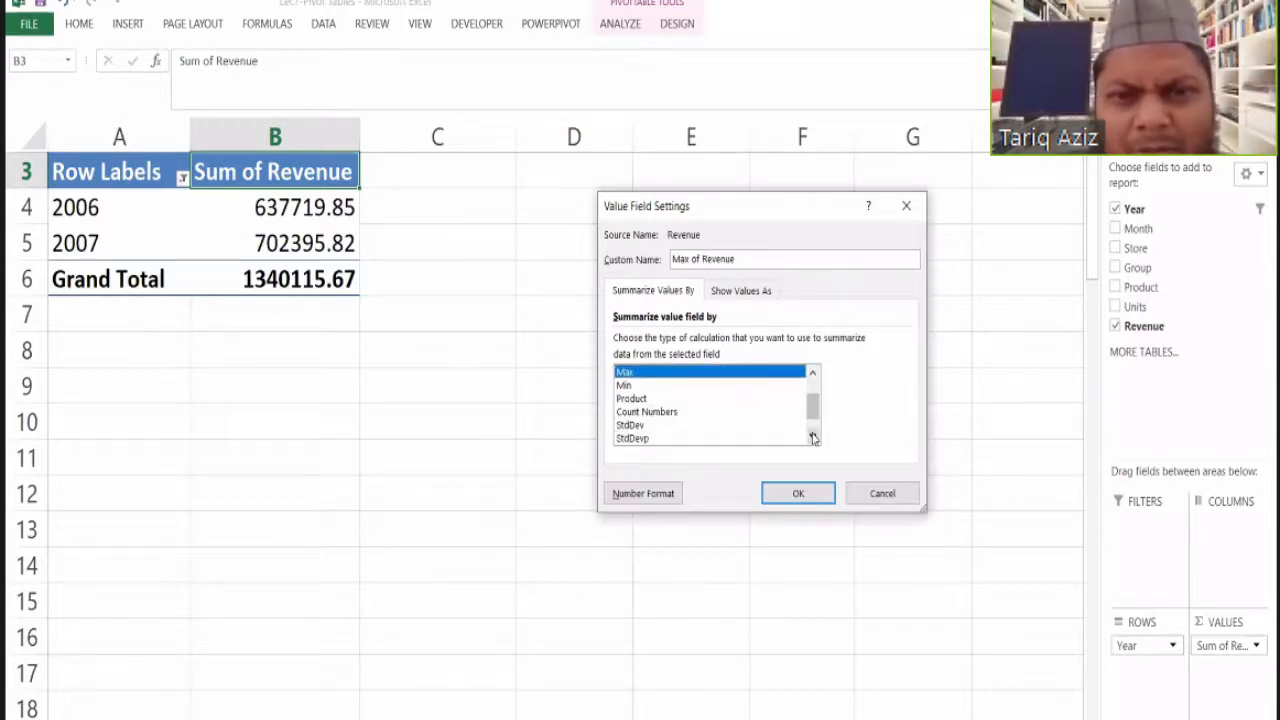
click(813, 437)
click(813, 437)
drag(814, 420, 819, 378)
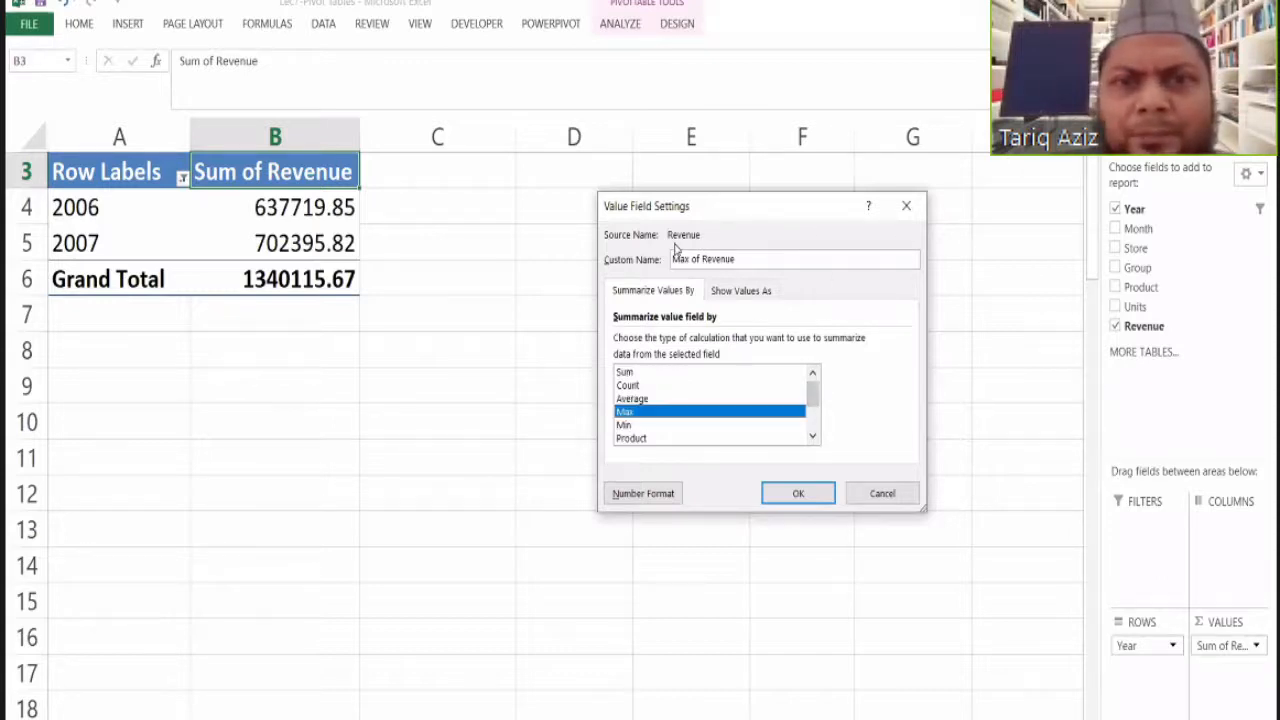
click(888, 490)
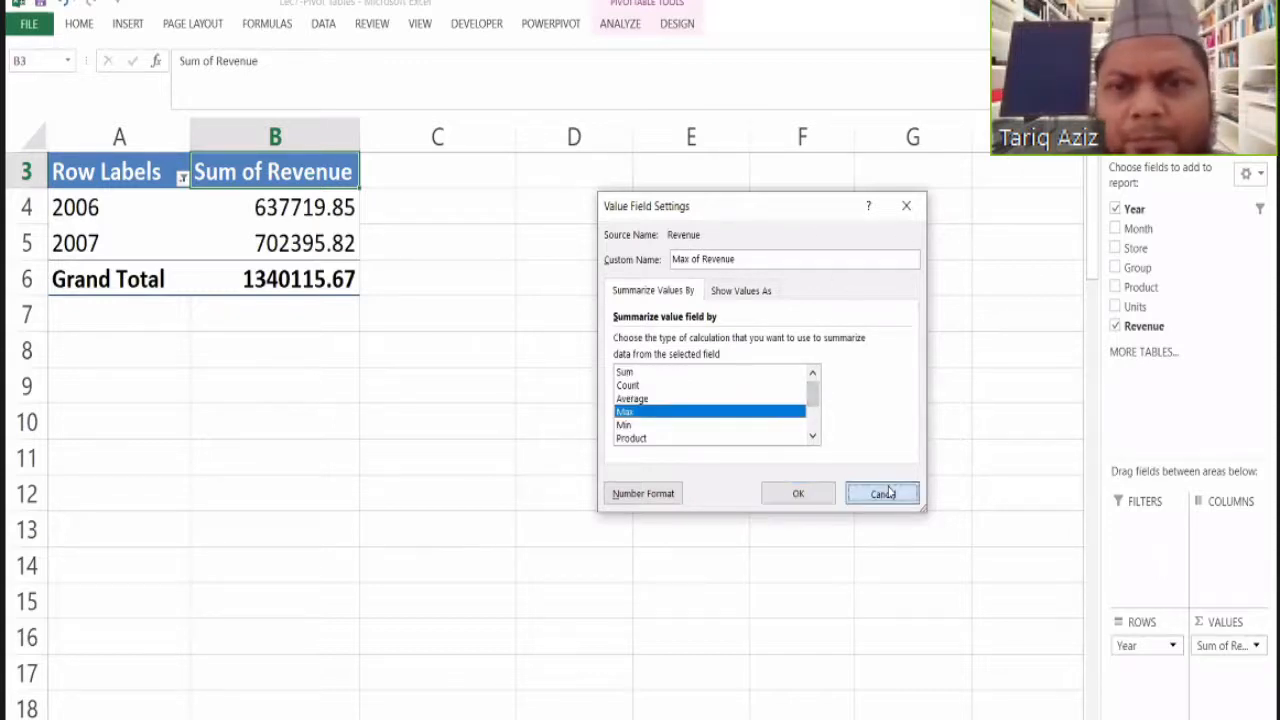
Summarize the Revenue values in the pivot table by Count.
click(1258, 646)
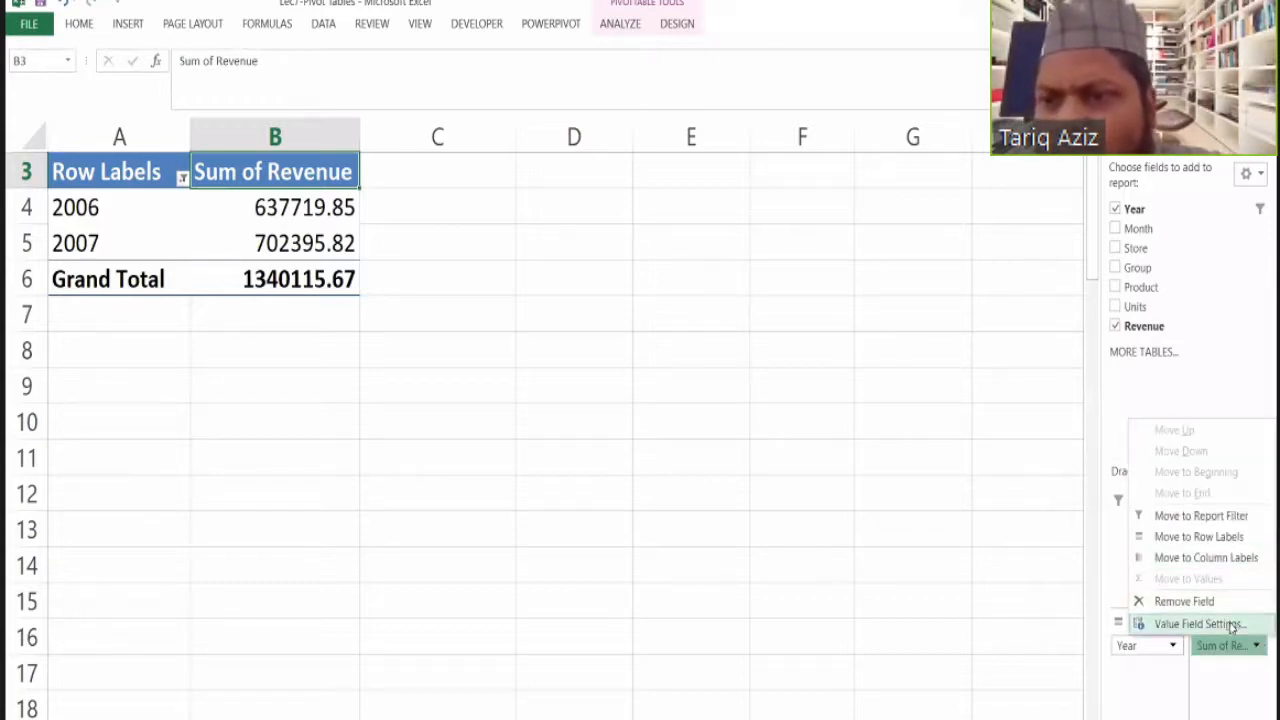
click(1232, 624)
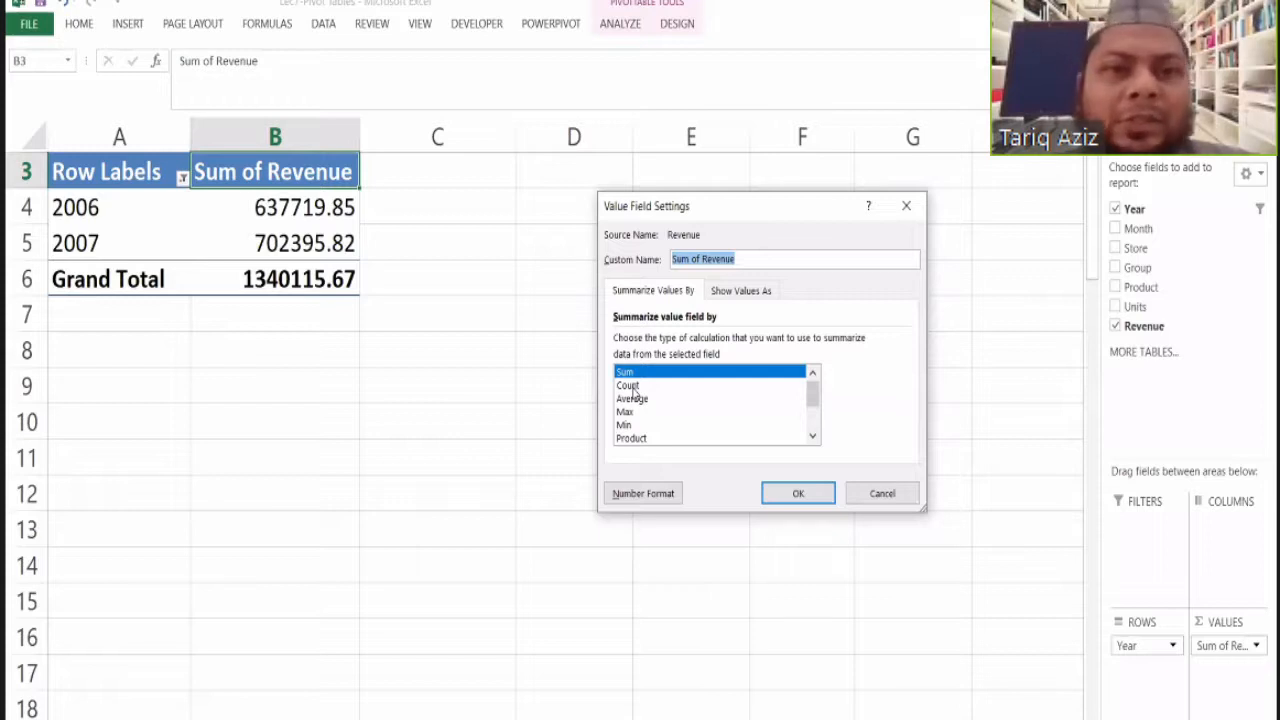
click(630, 387)
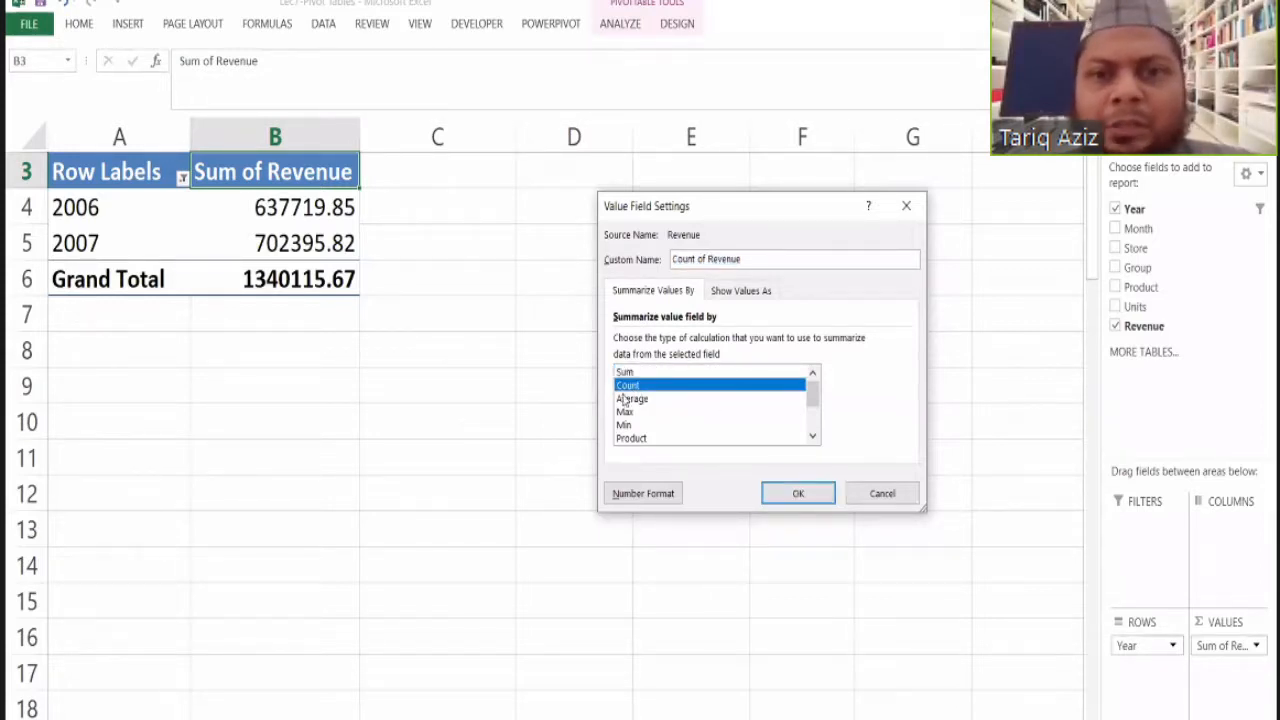
click(790, 497)
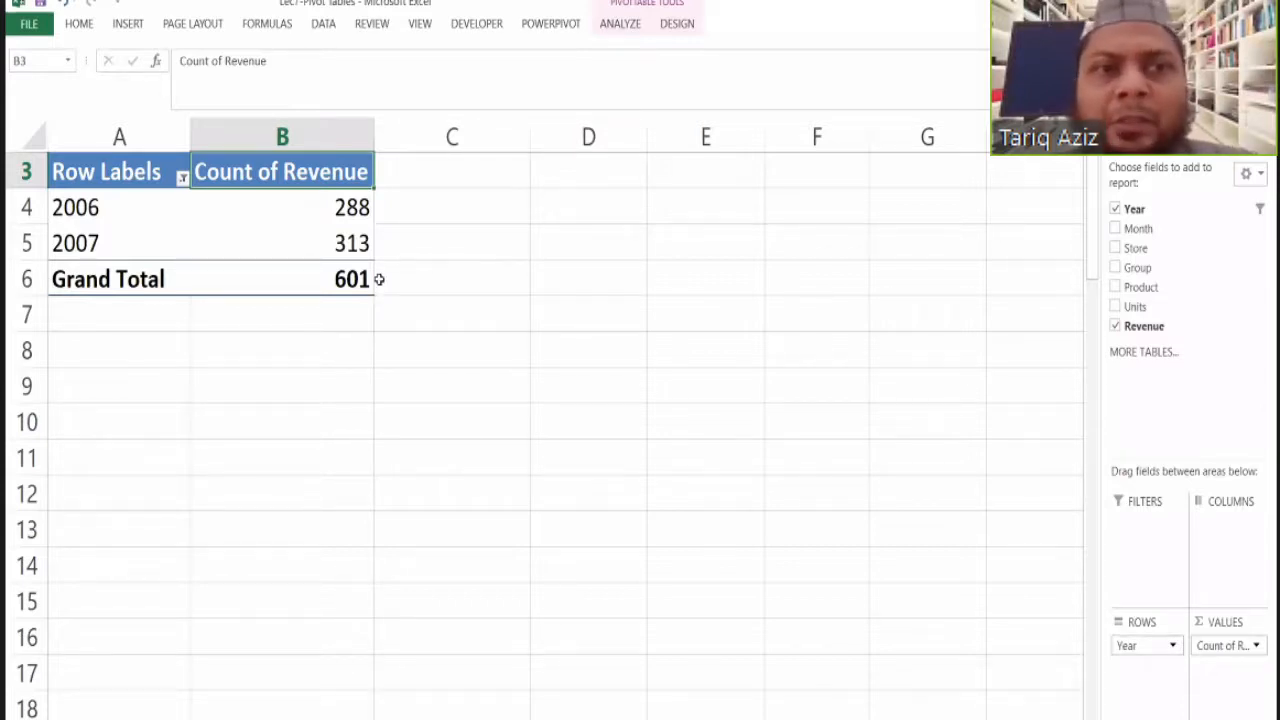
Switch the Revenue value field's summary calculation back to Sum.
click(1255, 645)
click(1224, 624)
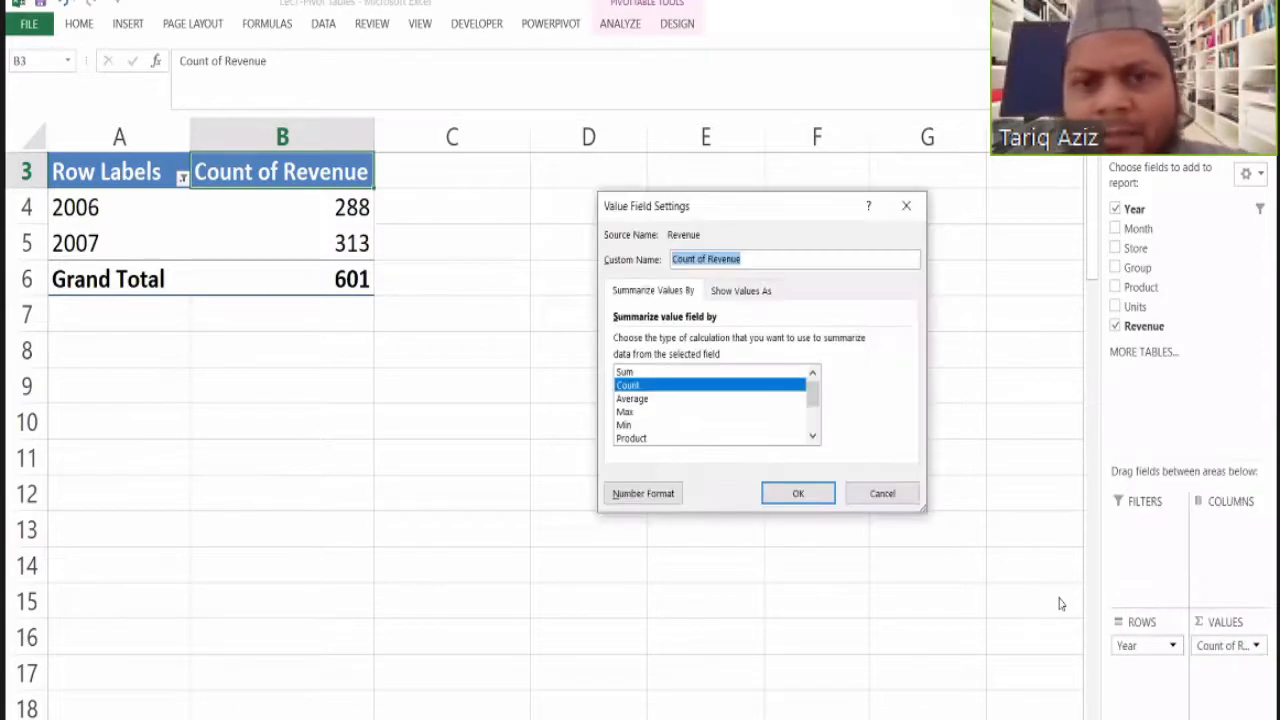
click(636, 372)
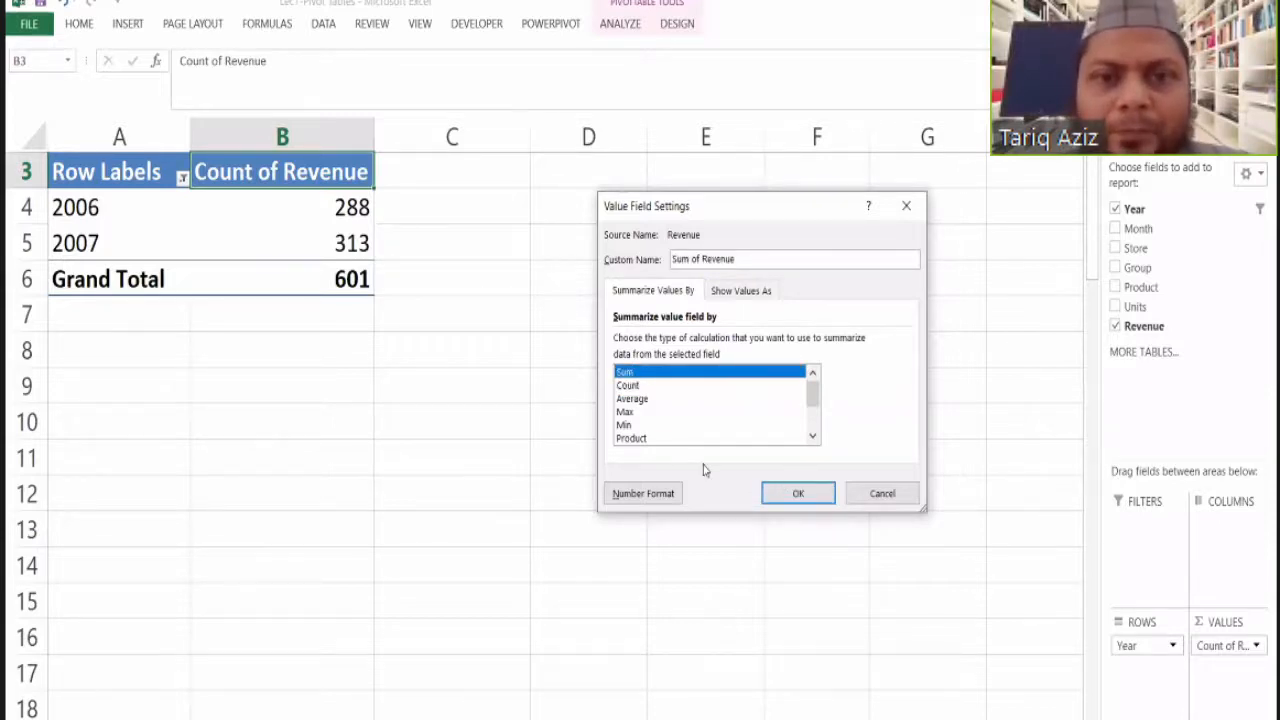
click(786, 489)
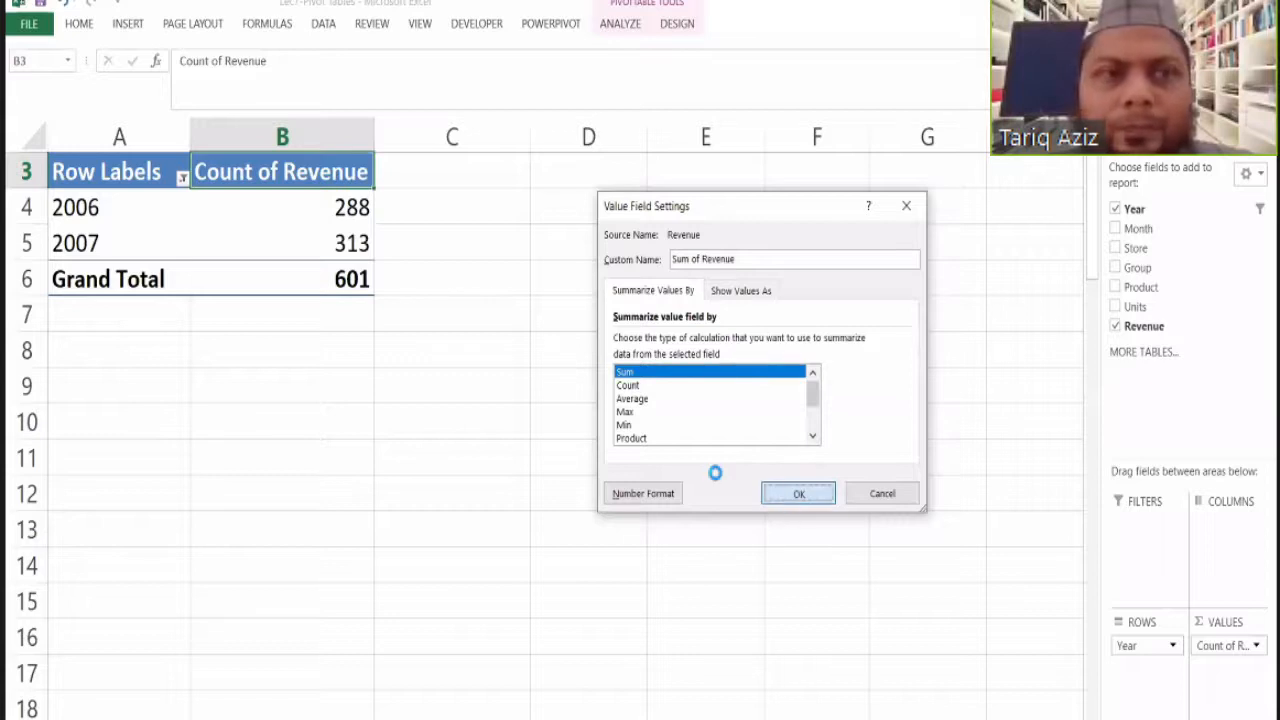
Include 2005 again in the filter on the pivot table's row labels.
click(182, 177)
click(50, 383)
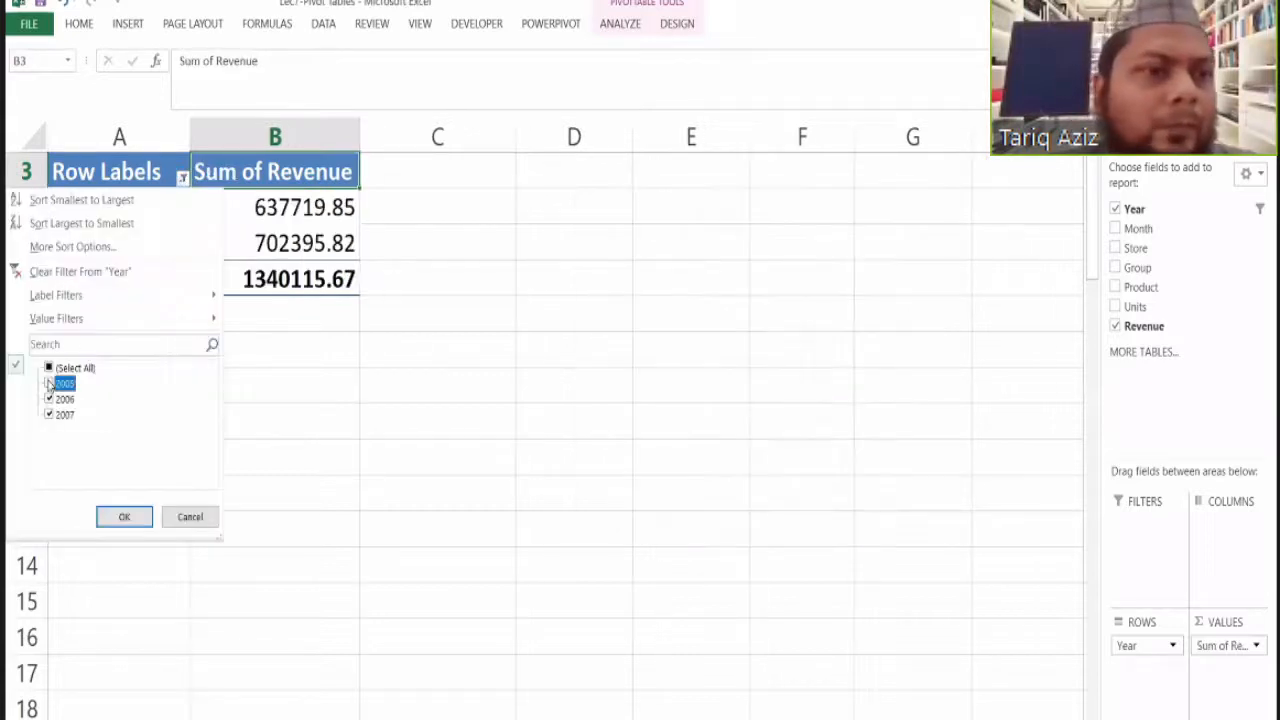
click(121, 515)
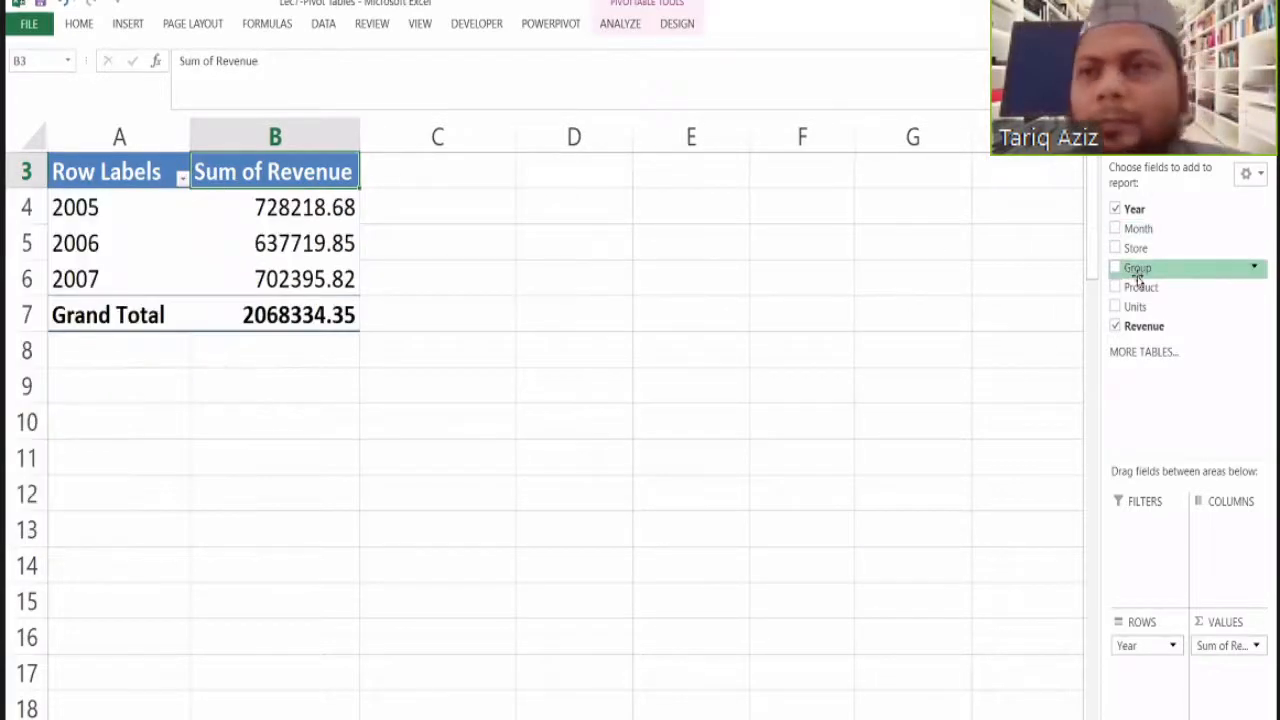
click(1256, 646)
click(1197, 624)
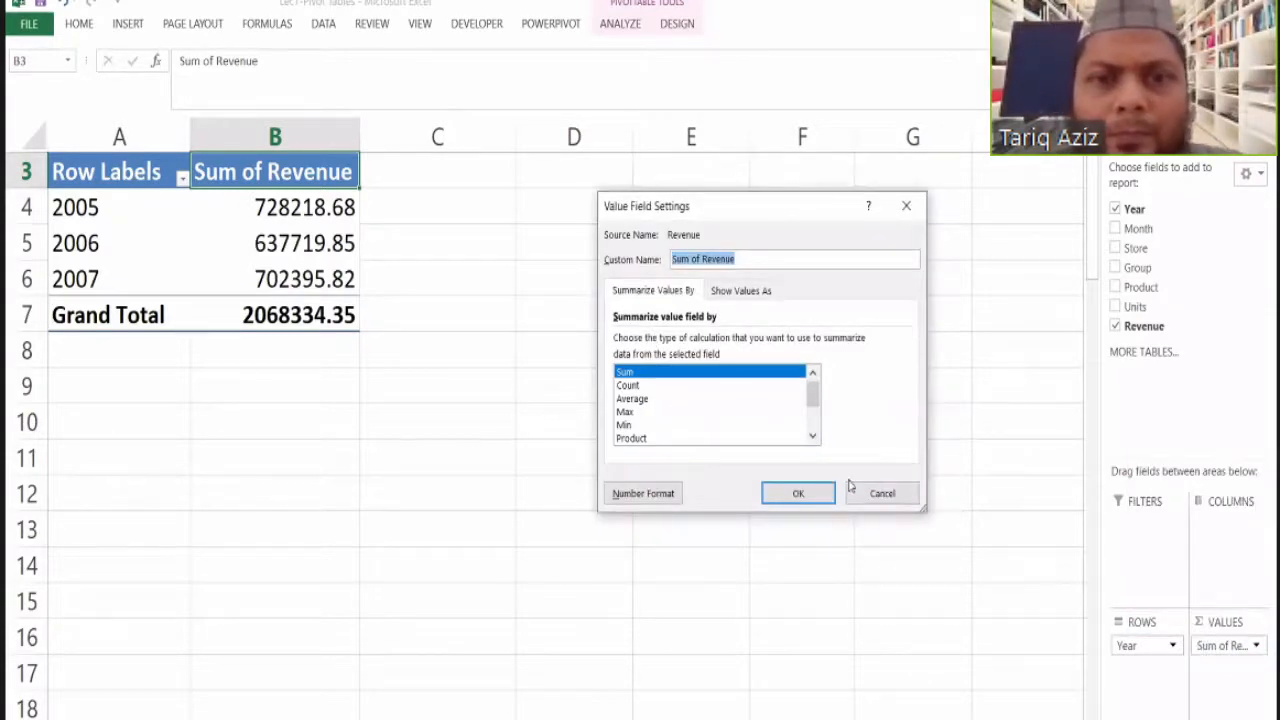
click(878, 500)
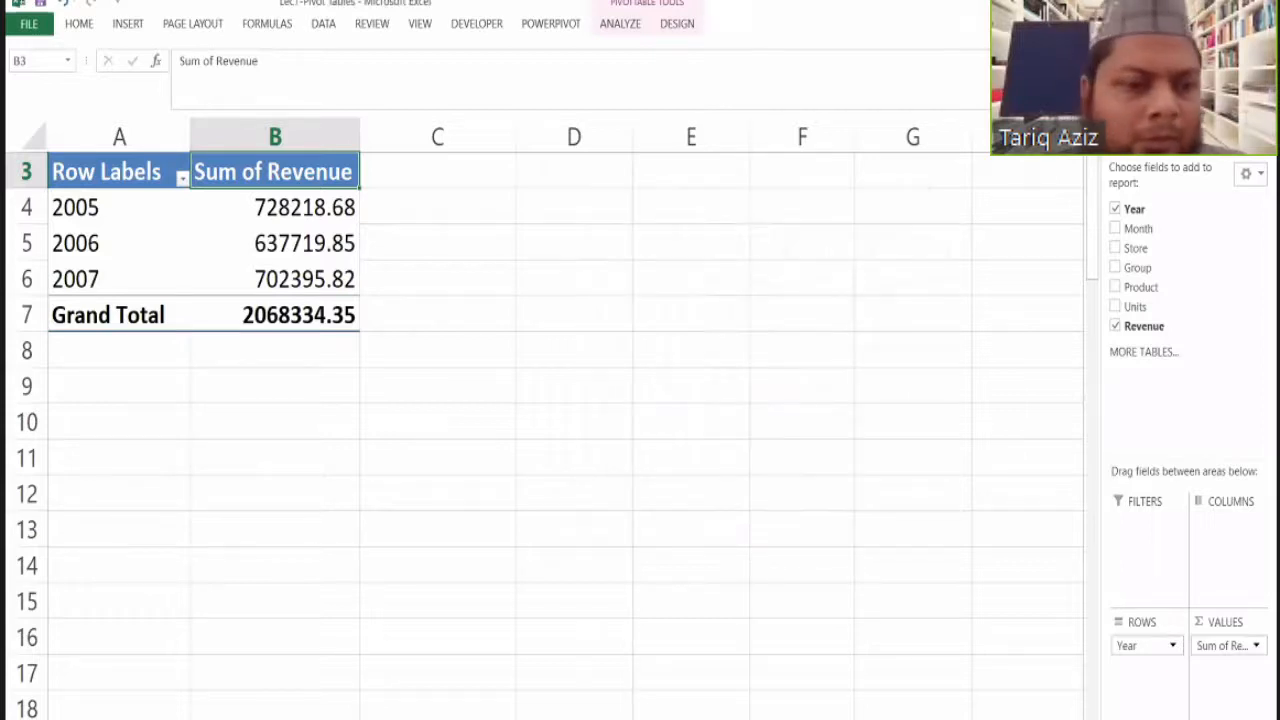
In the station wagon pivot table on its own sheet, show the Count of Station Wagon? values as % of Grand Total.
click(150, 717)
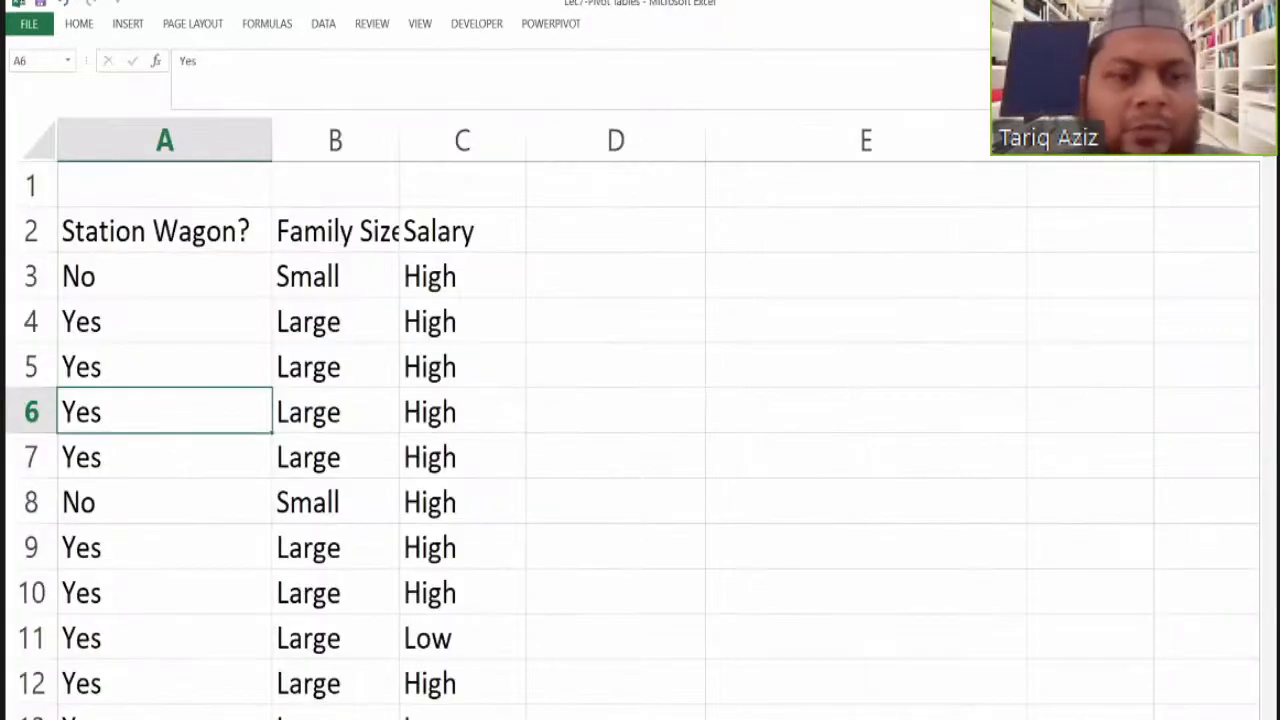
click(200, 717)
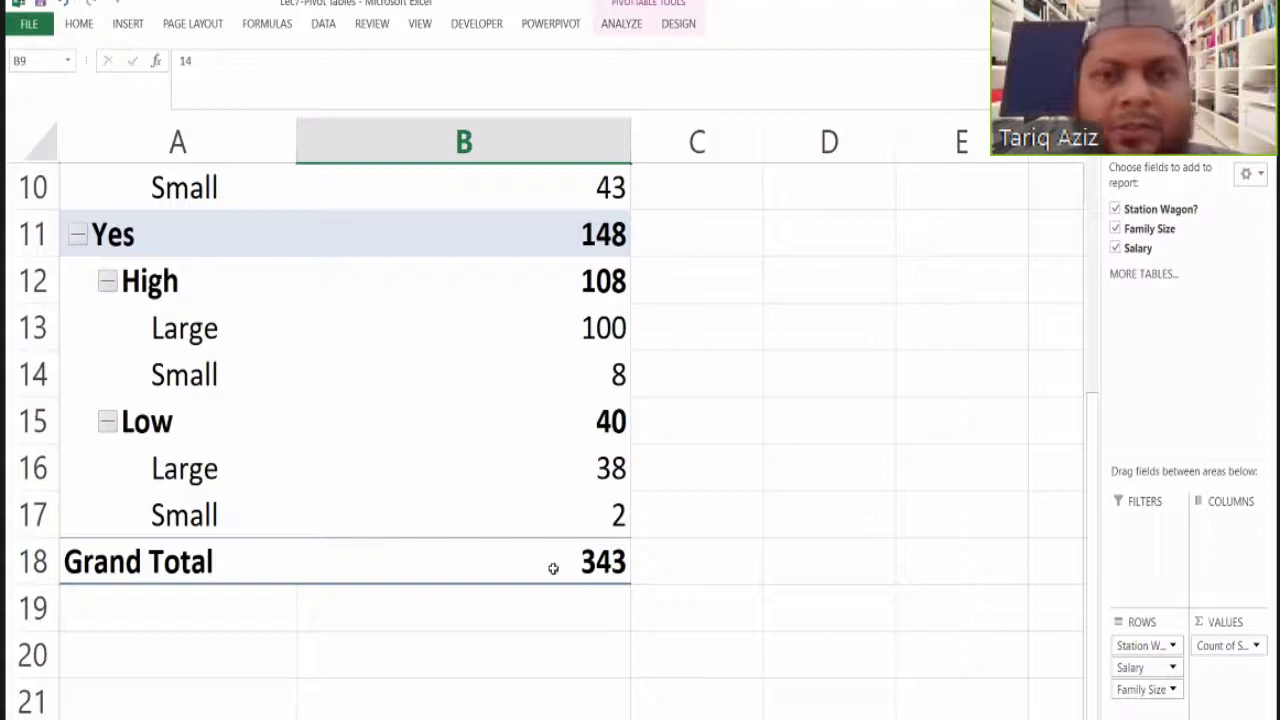
click(1255, 646)
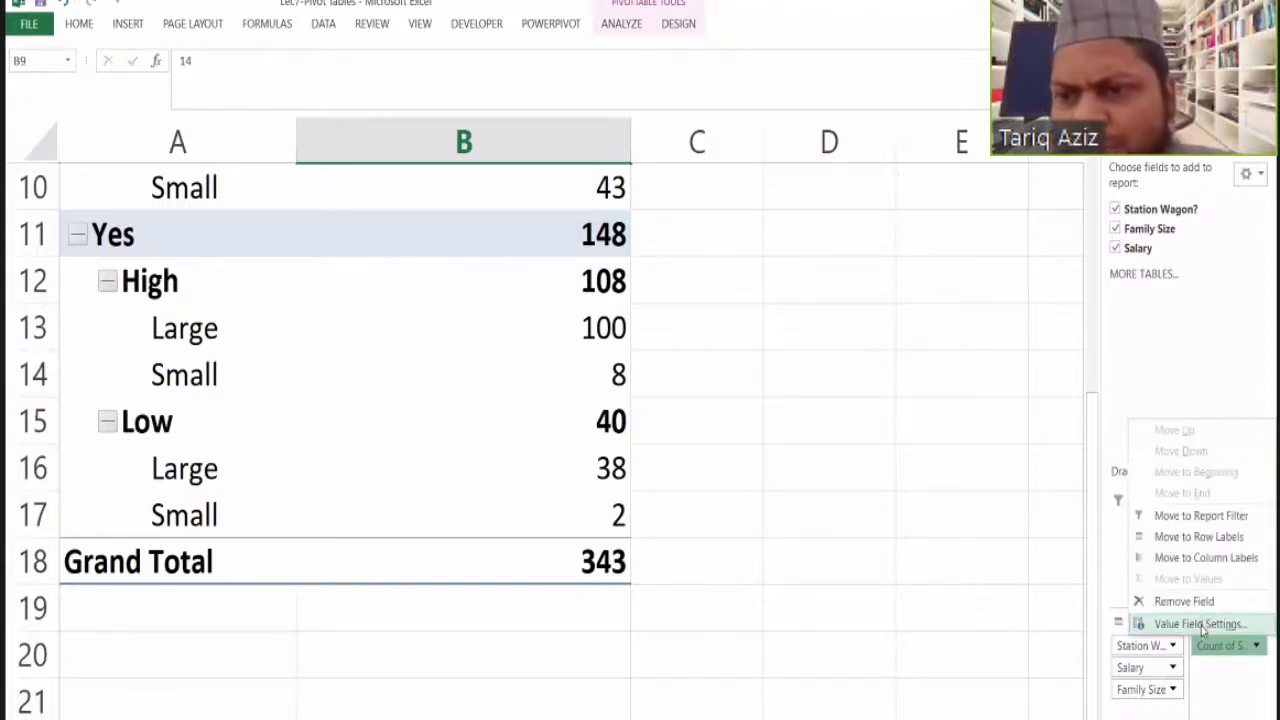
click(1203, 620)
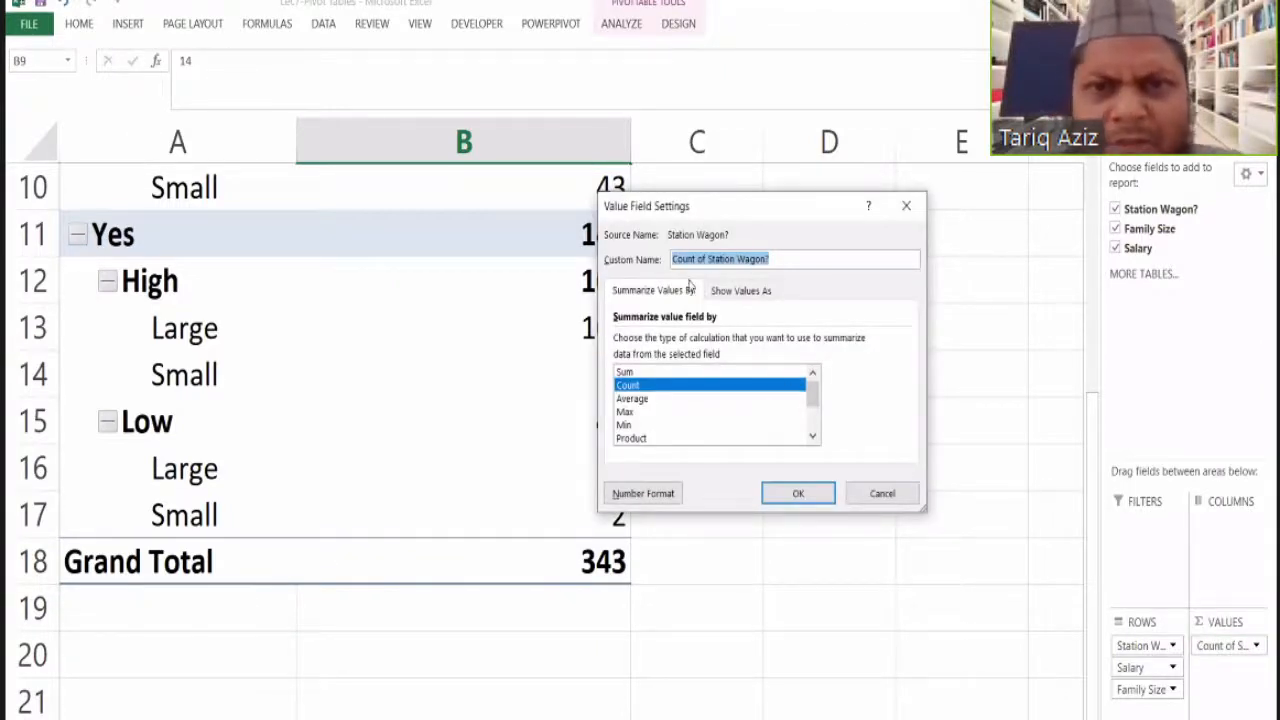
click(750, 291)
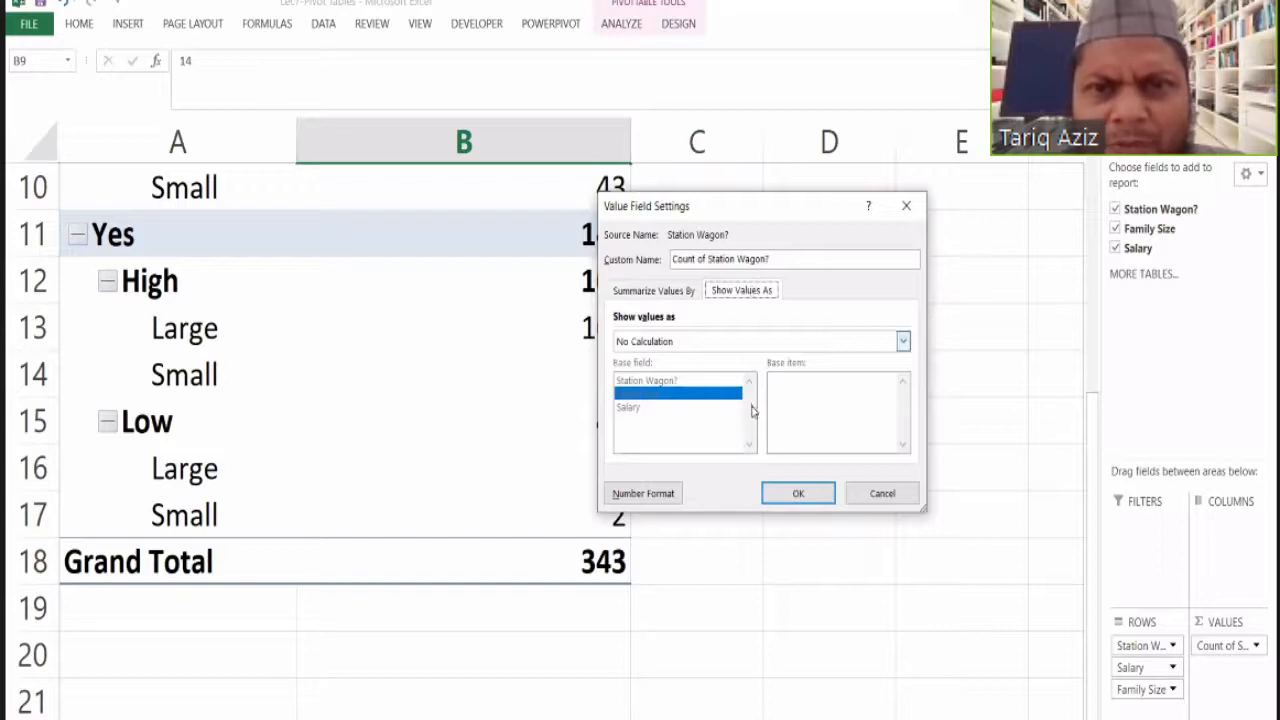
click(904, 344)
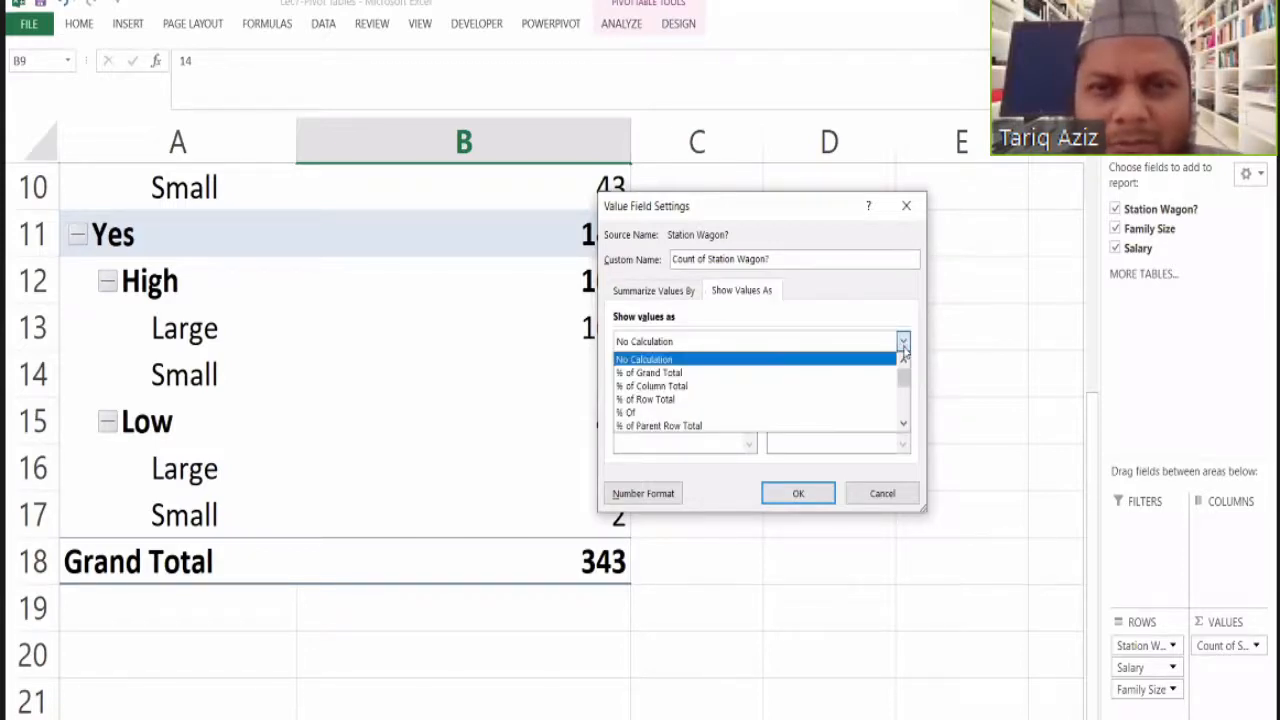
click(645, 373)
click(818, 492)
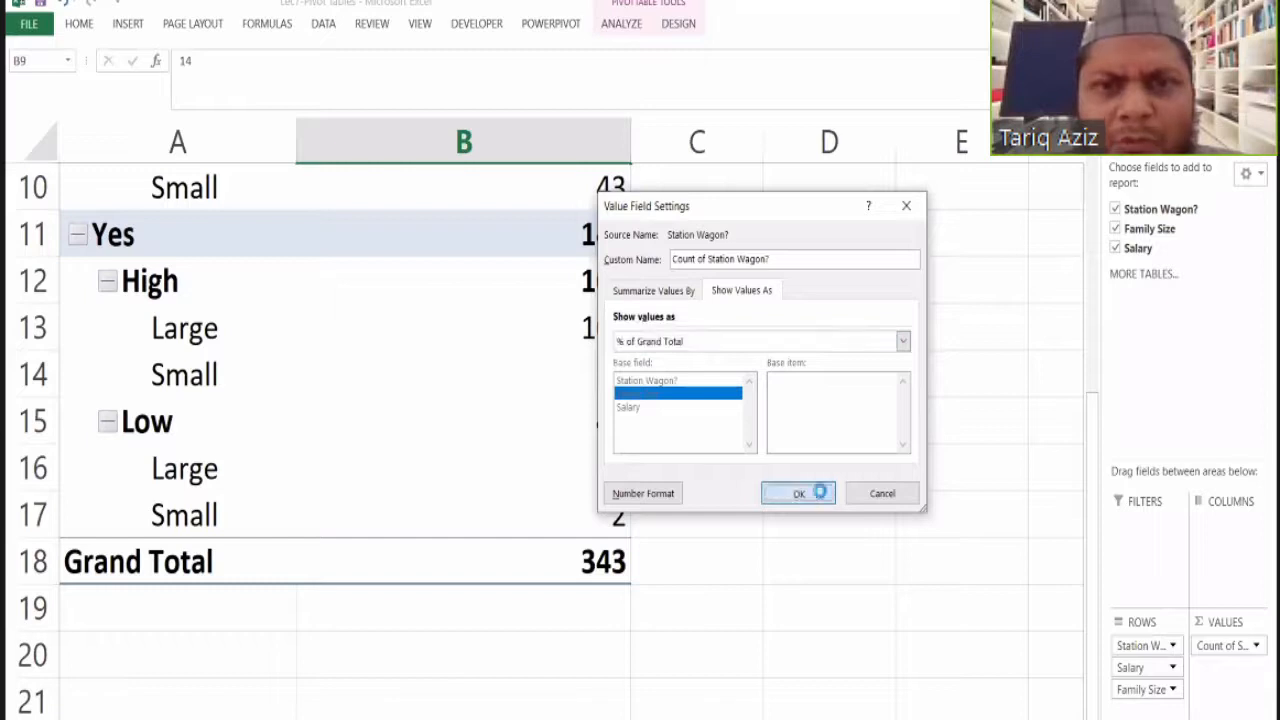
scroll(575, 410, up, 3)
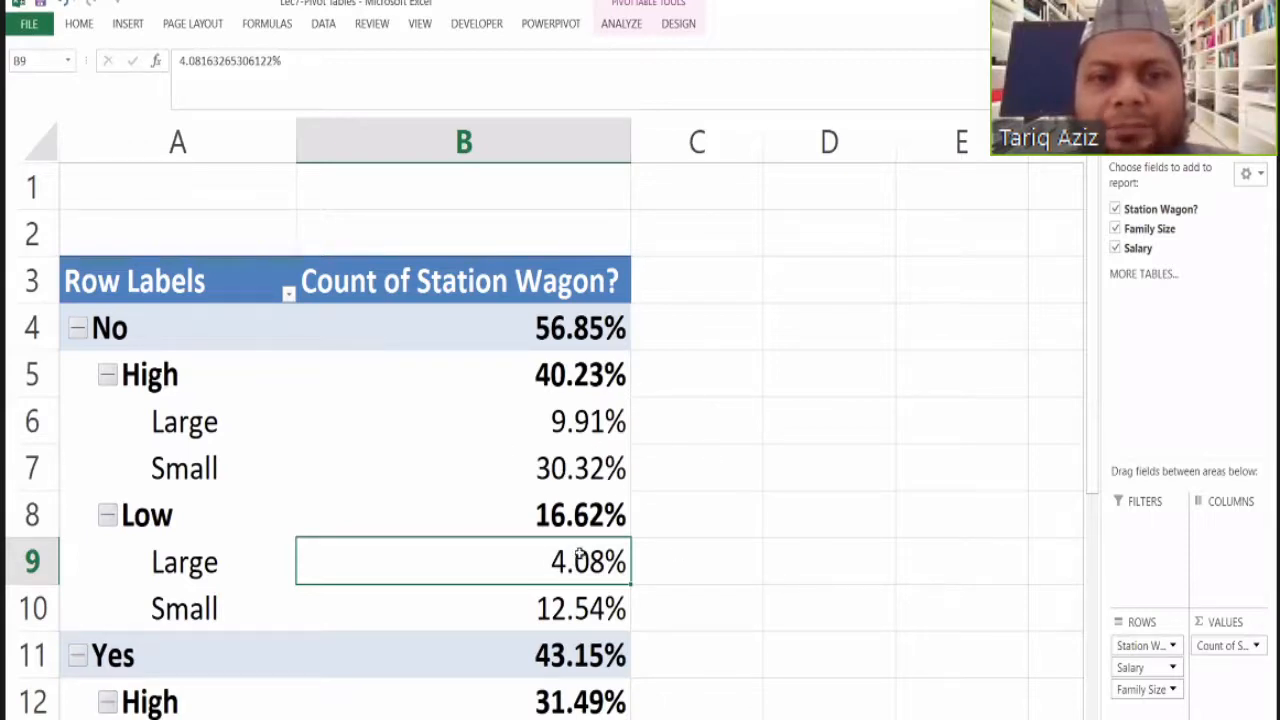
Keep the Station Wagon? value field summarized by Count and set its values to show with No Calculation.
click(1258, 646)
click(1170, 618)
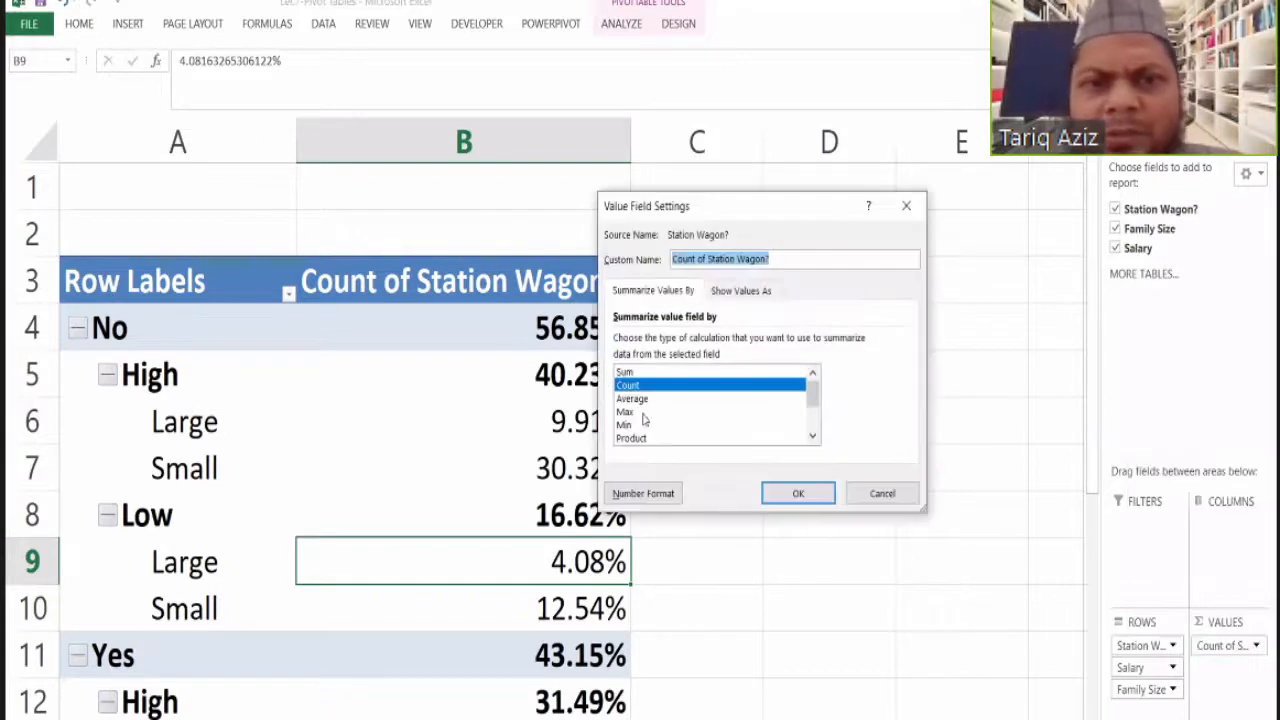
click(638, 373)
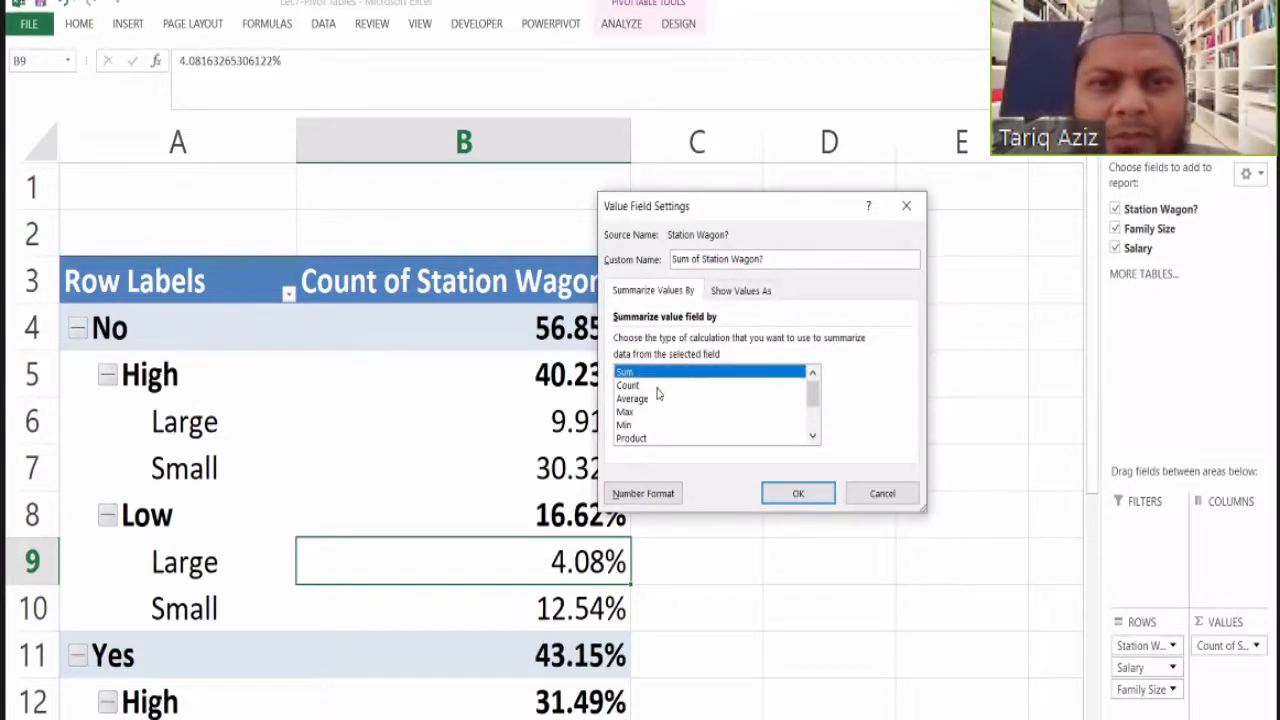
click(643, 386)
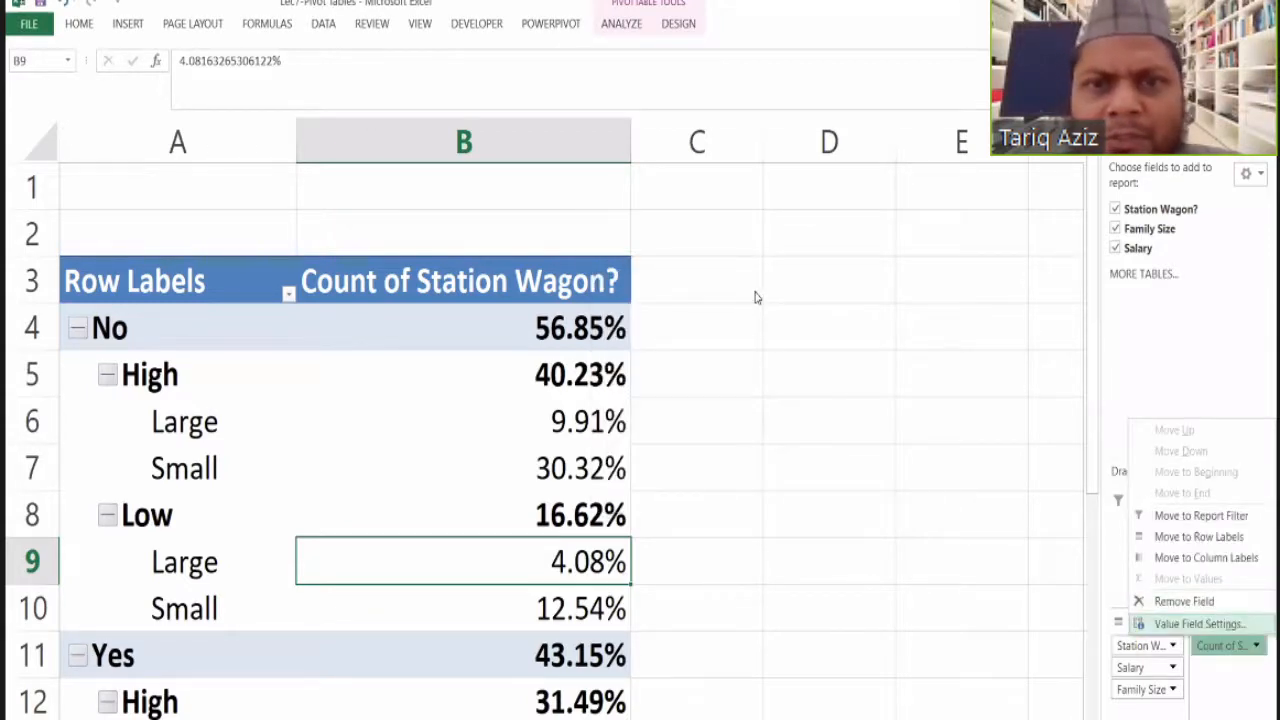
key(Return)
click(693, 342)
click(648, 359)
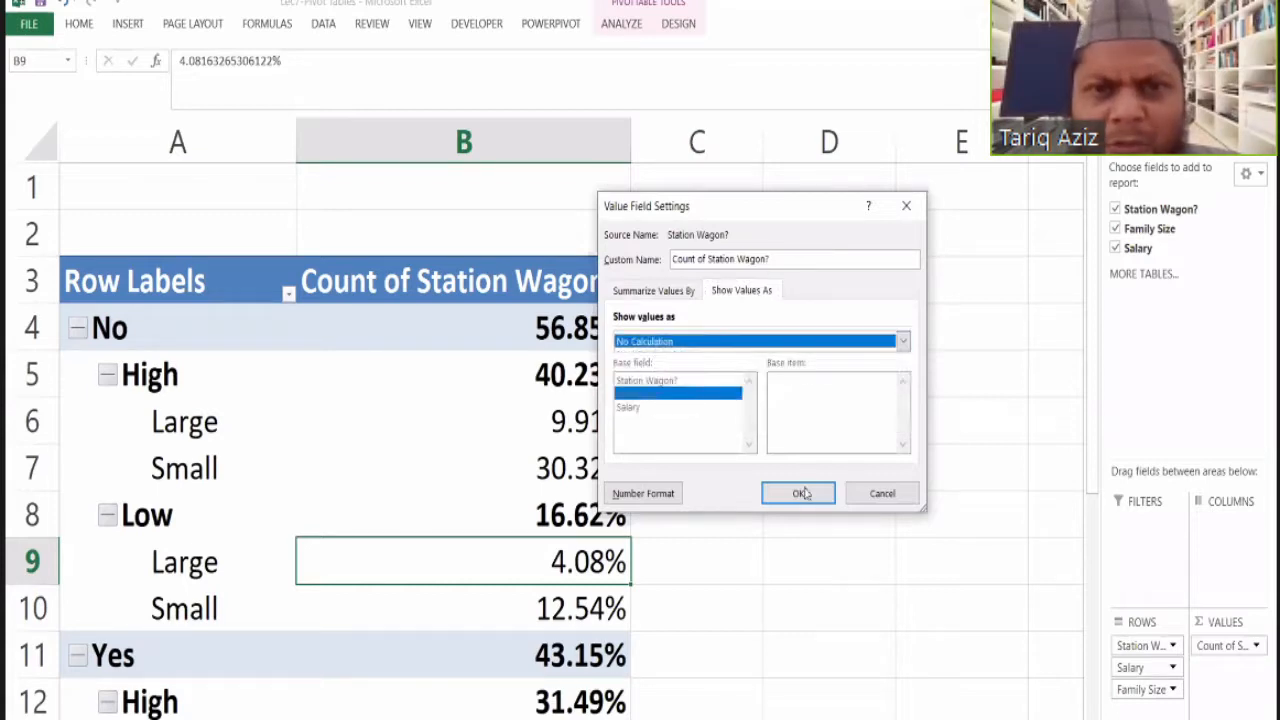
click(810, 493)
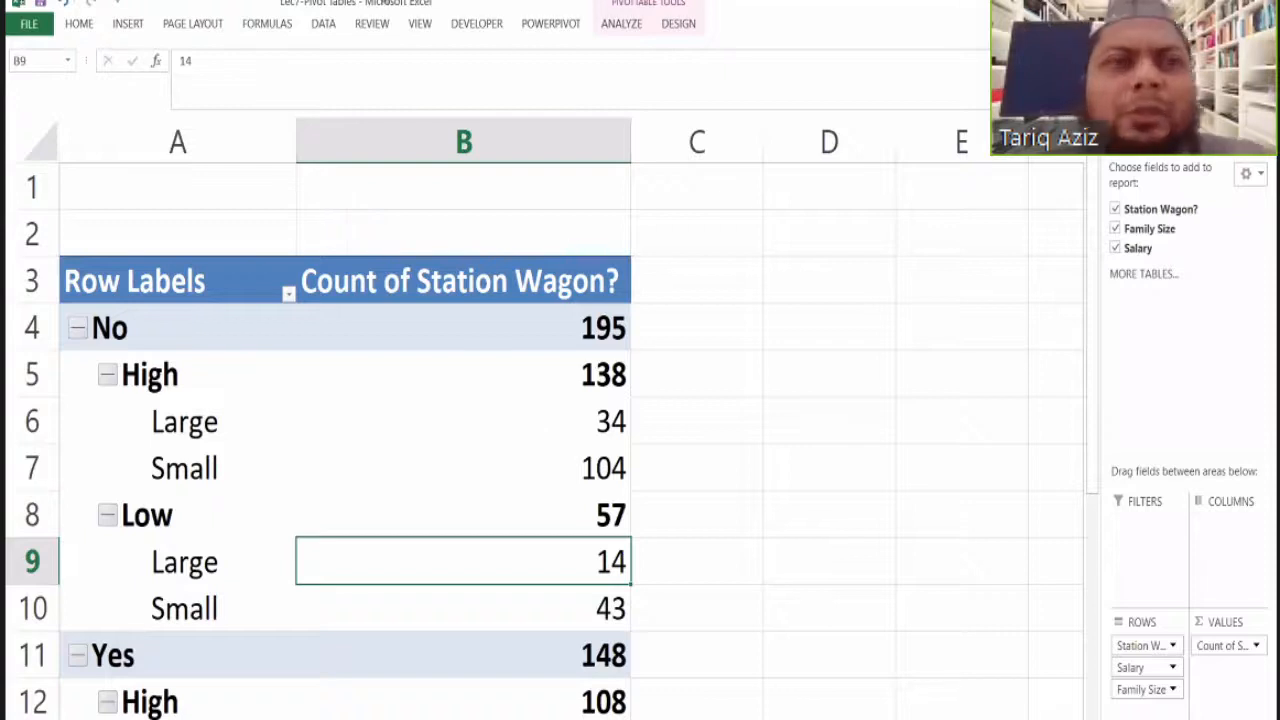
Collapse the No and Yes groups in the station wagon pivot table's row labels.
click(80, 25)
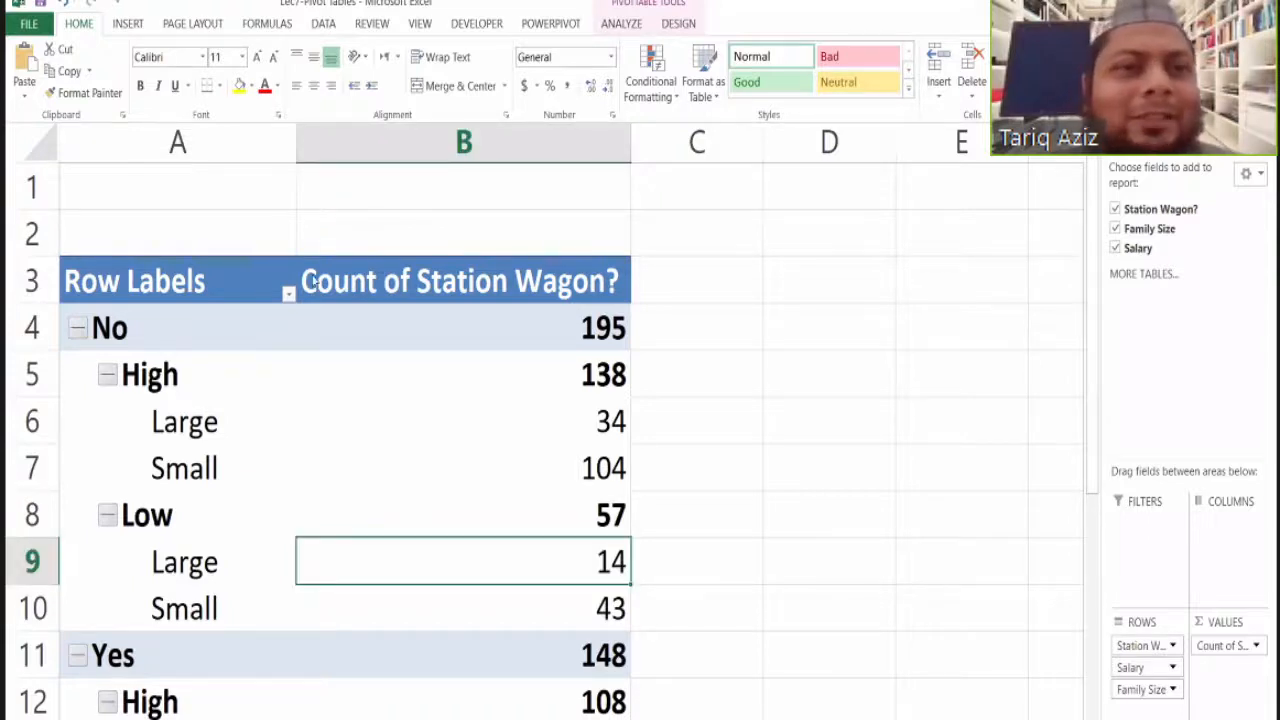
key(ctrl+F1)
click(78, 330)
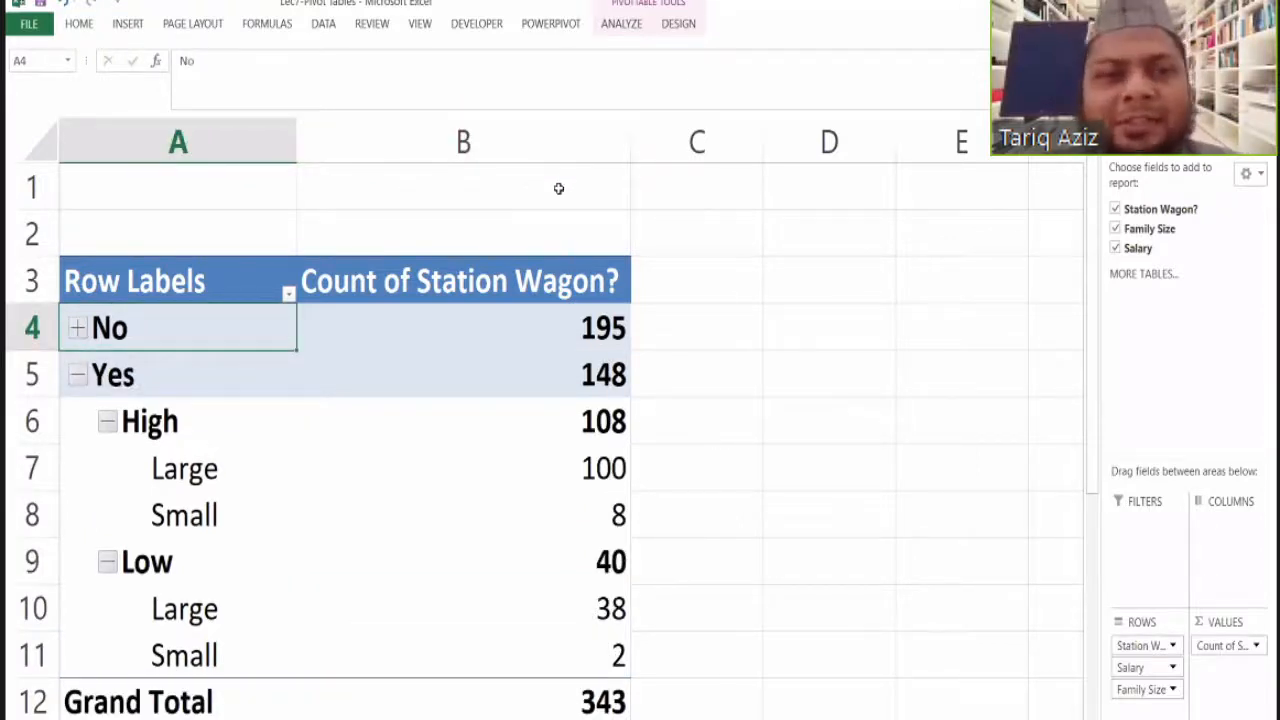
click(77, 376)
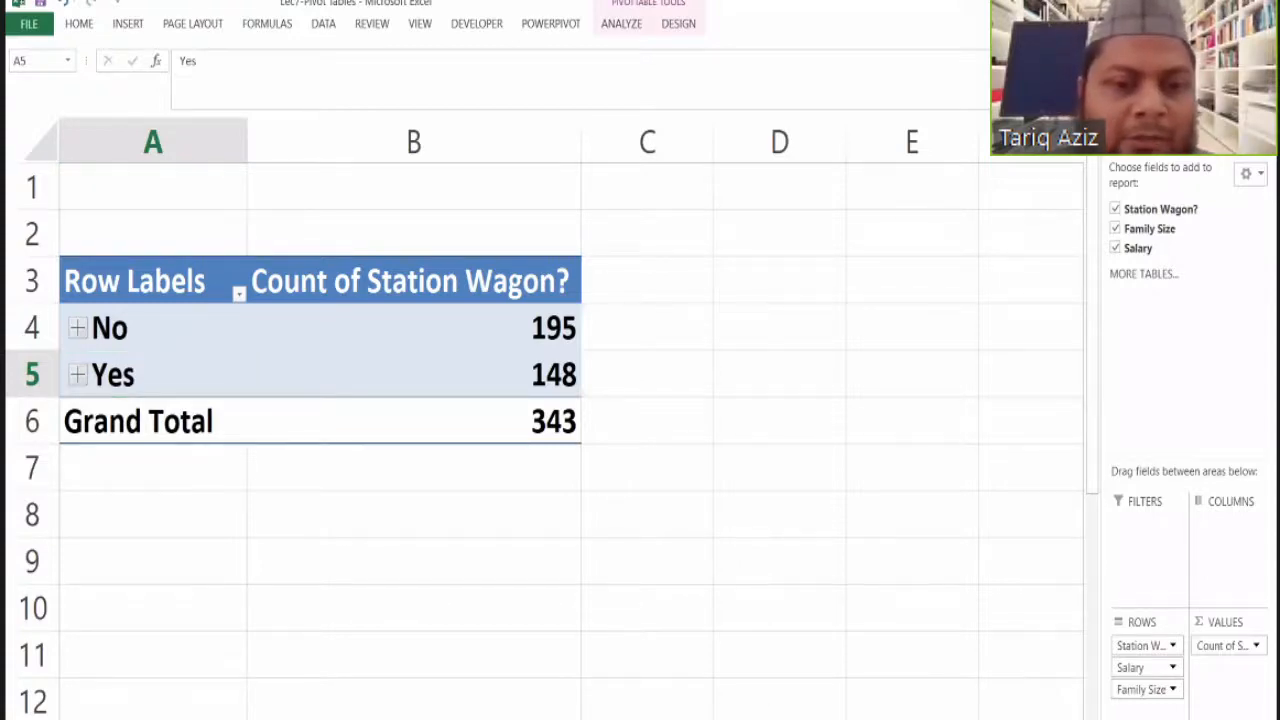
Go to the December 2014 order details sheet and review its columns from Order ID through the shipping fee.
key(ctrl+Page_Down)
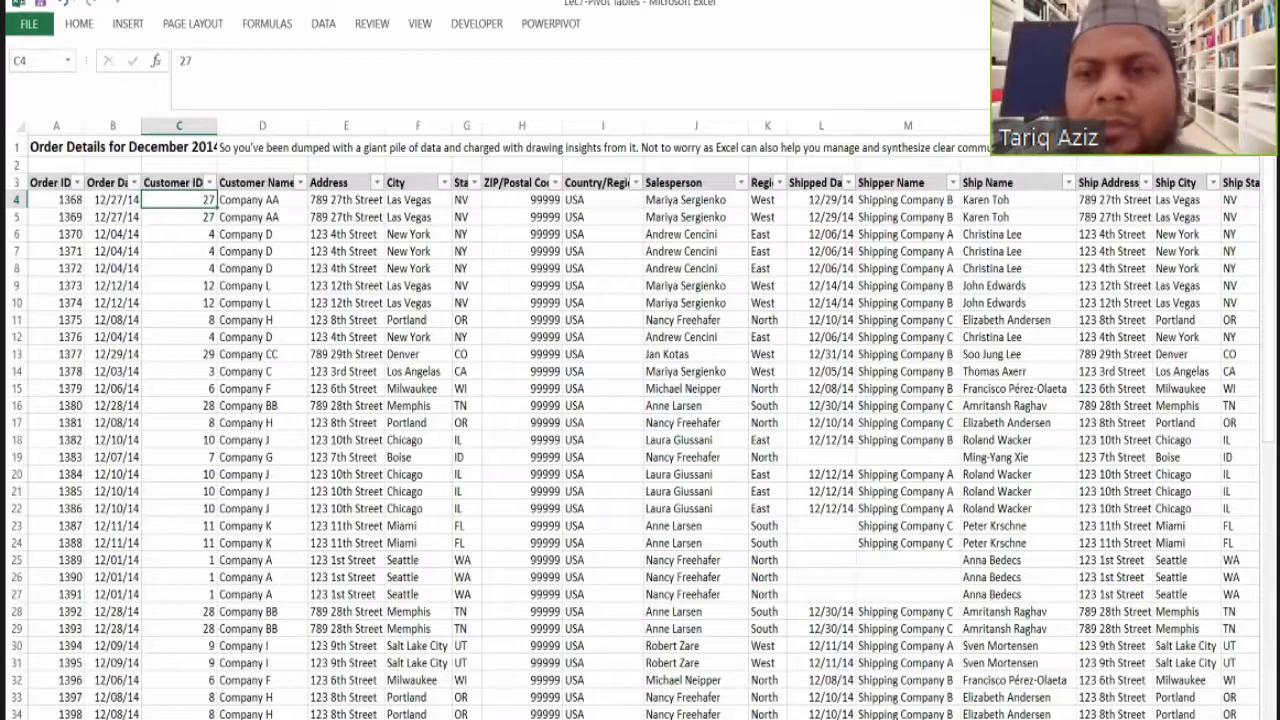
scroll(716, 494, right, 6)
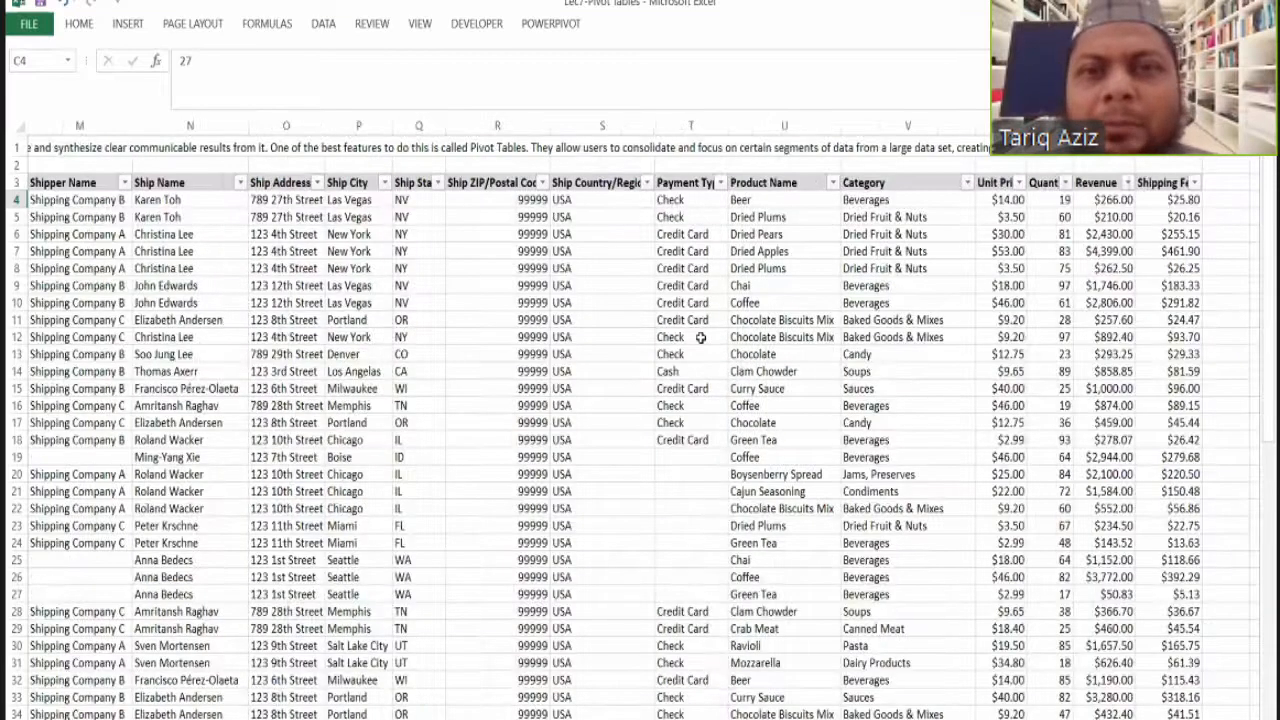
scroll(701, 338, left, 6)
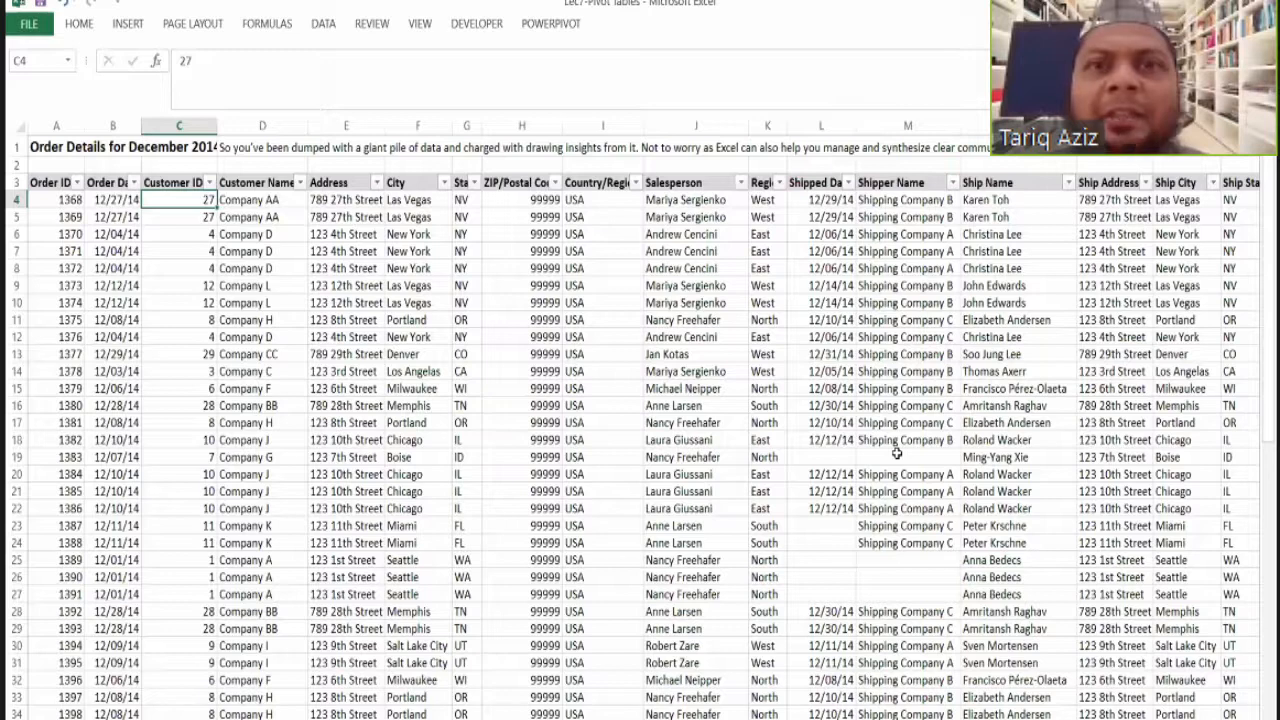
click(1000, 303)
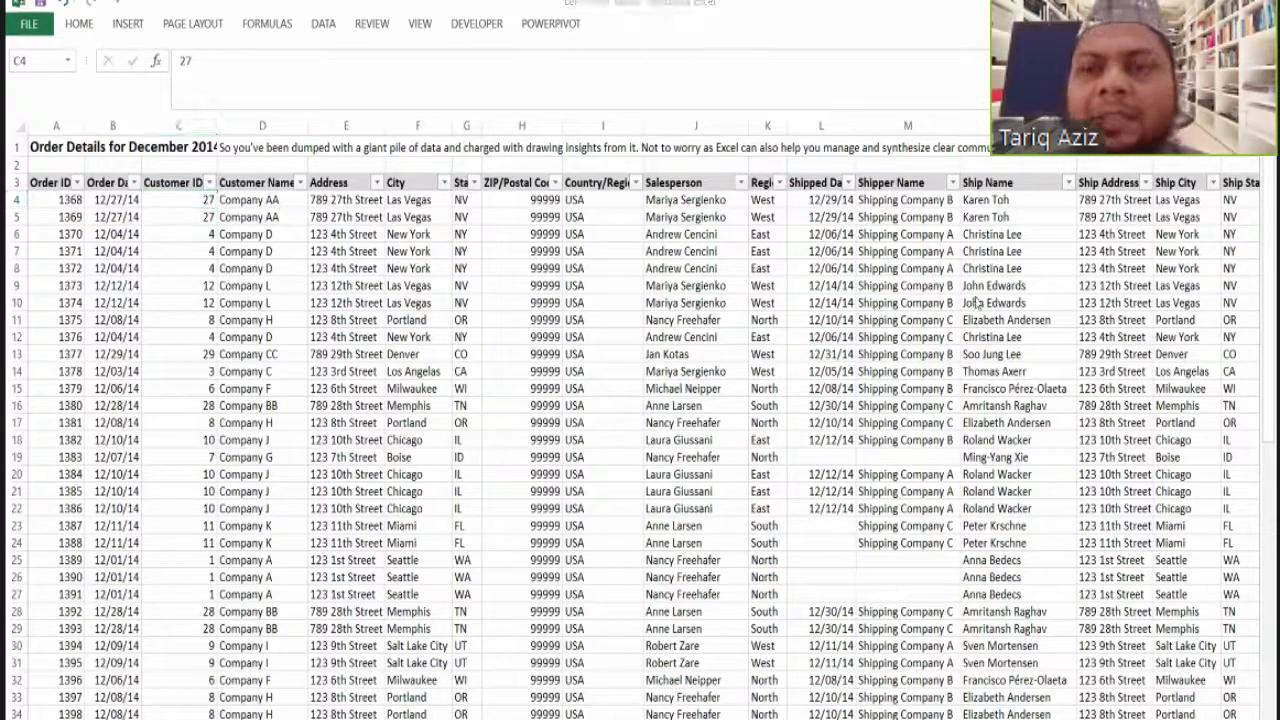